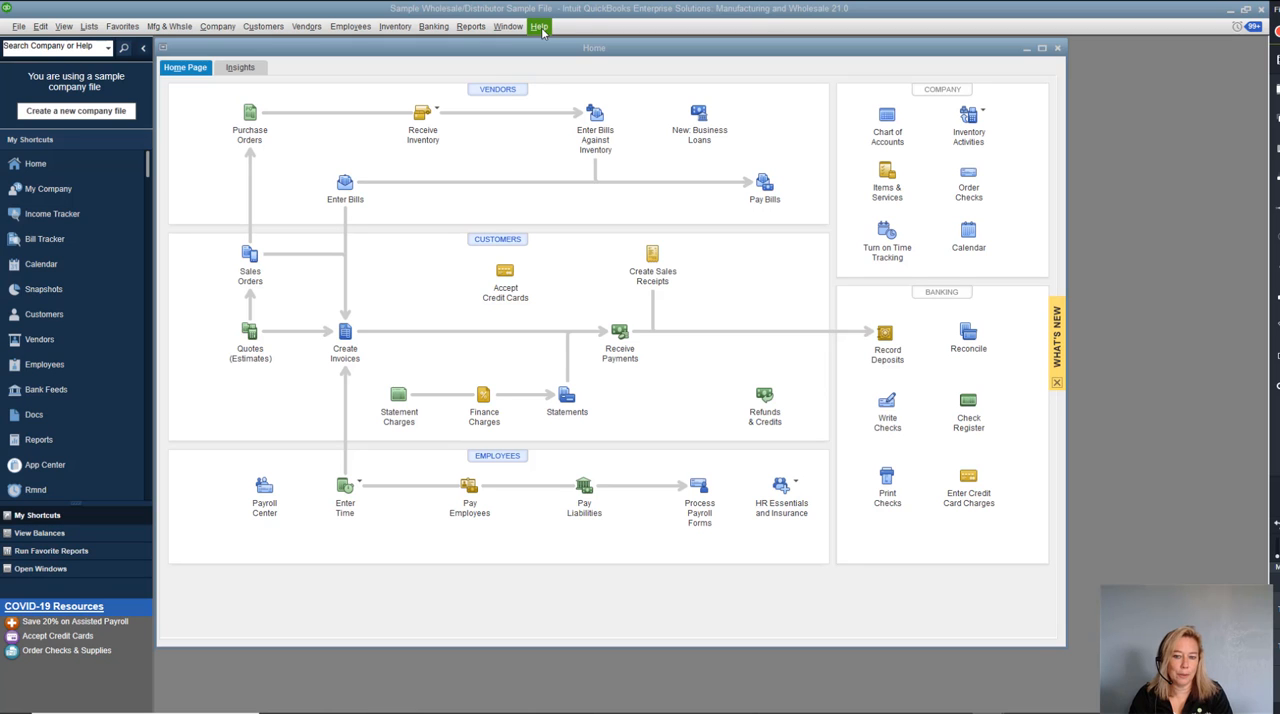
Check the installed version and automatic update status in the QuickBooks Desktop update window, and close it.
{"action": "left_click", "coordinate": [540, 28]}
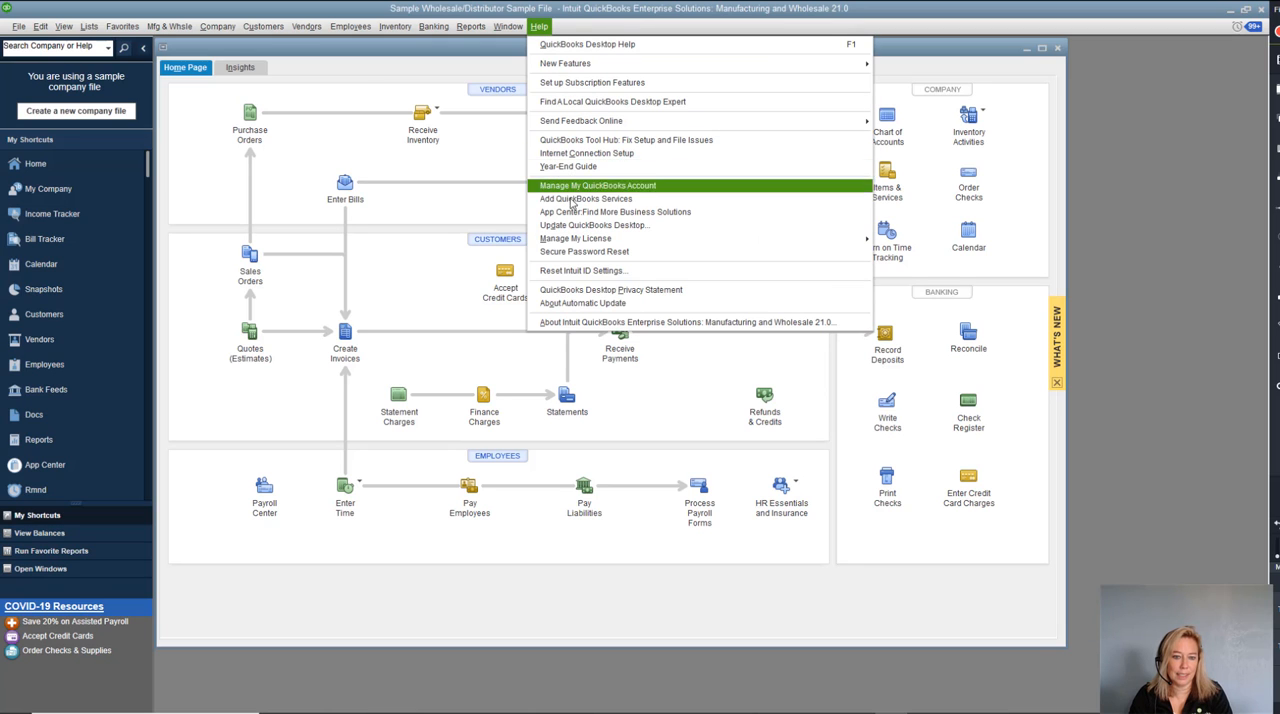
{"action": "left_click", "coordinate": [571, 226]}
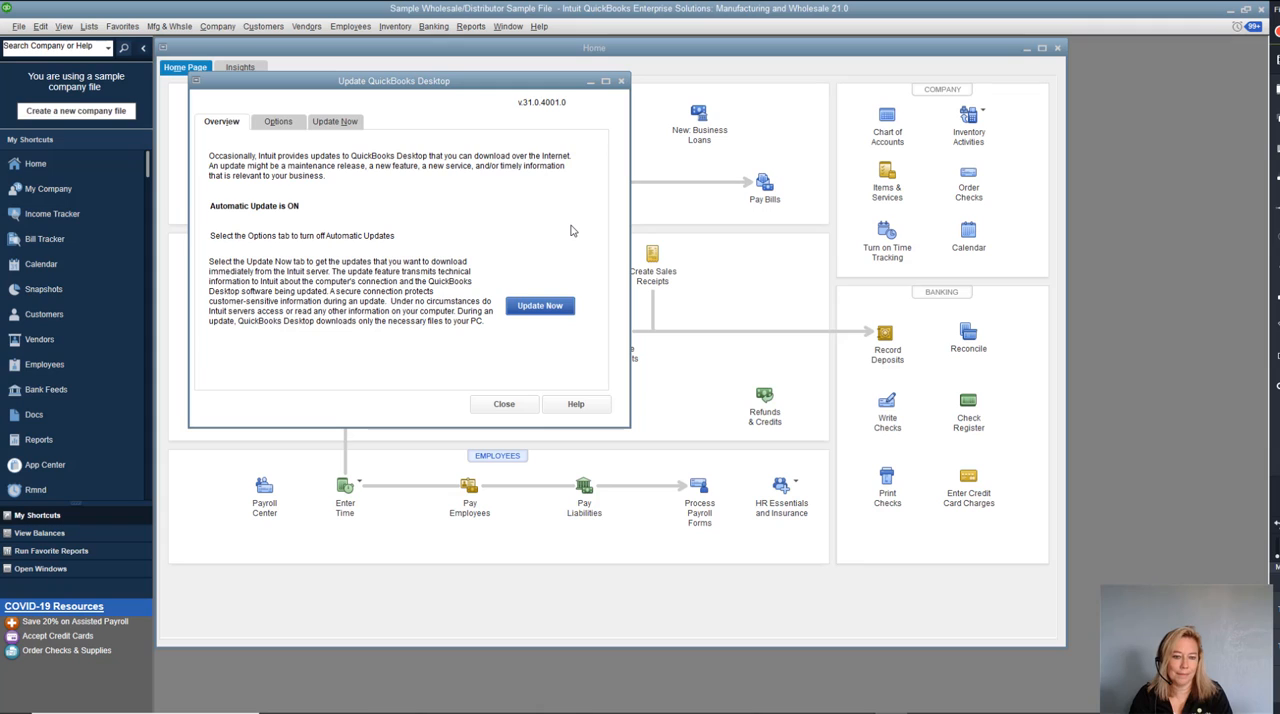
{"action": "left_click", "coordinate": [620, 82]}
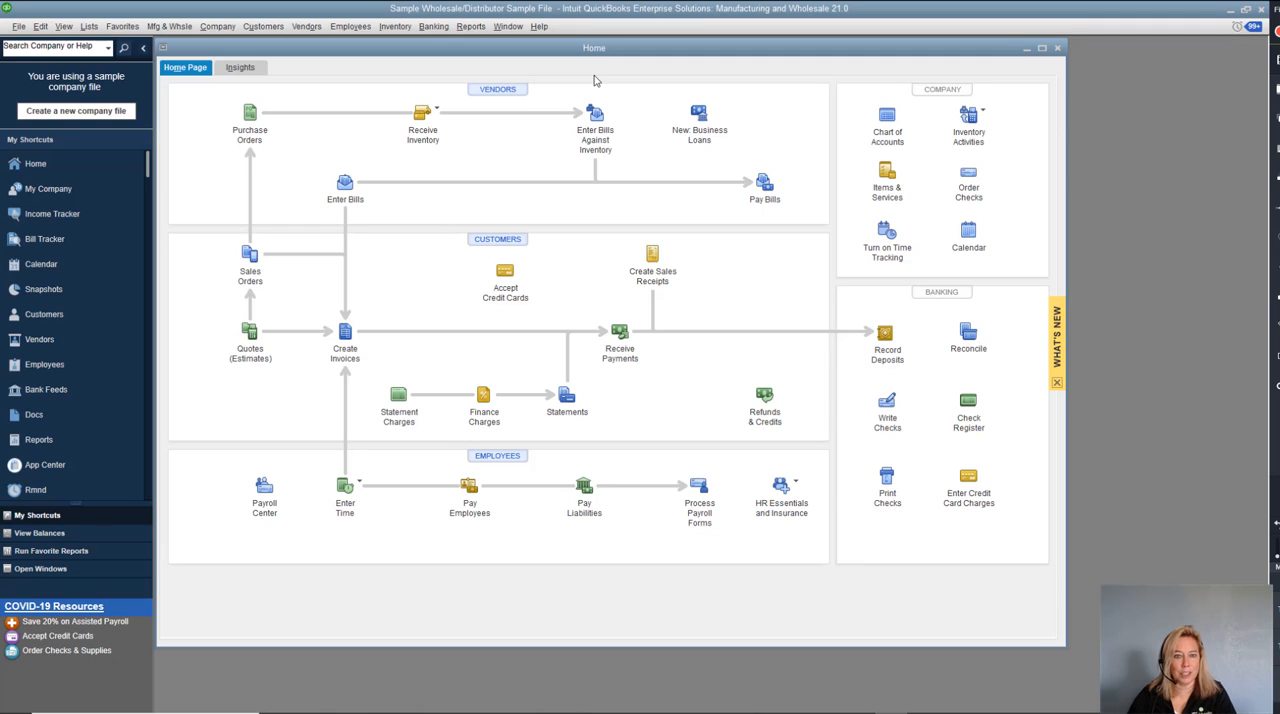
Start the landed cost account setup from the advanced inventory settings in the Items & Inventory company preferences.
{"action": "left_click", "coordinate": [41, 27]}
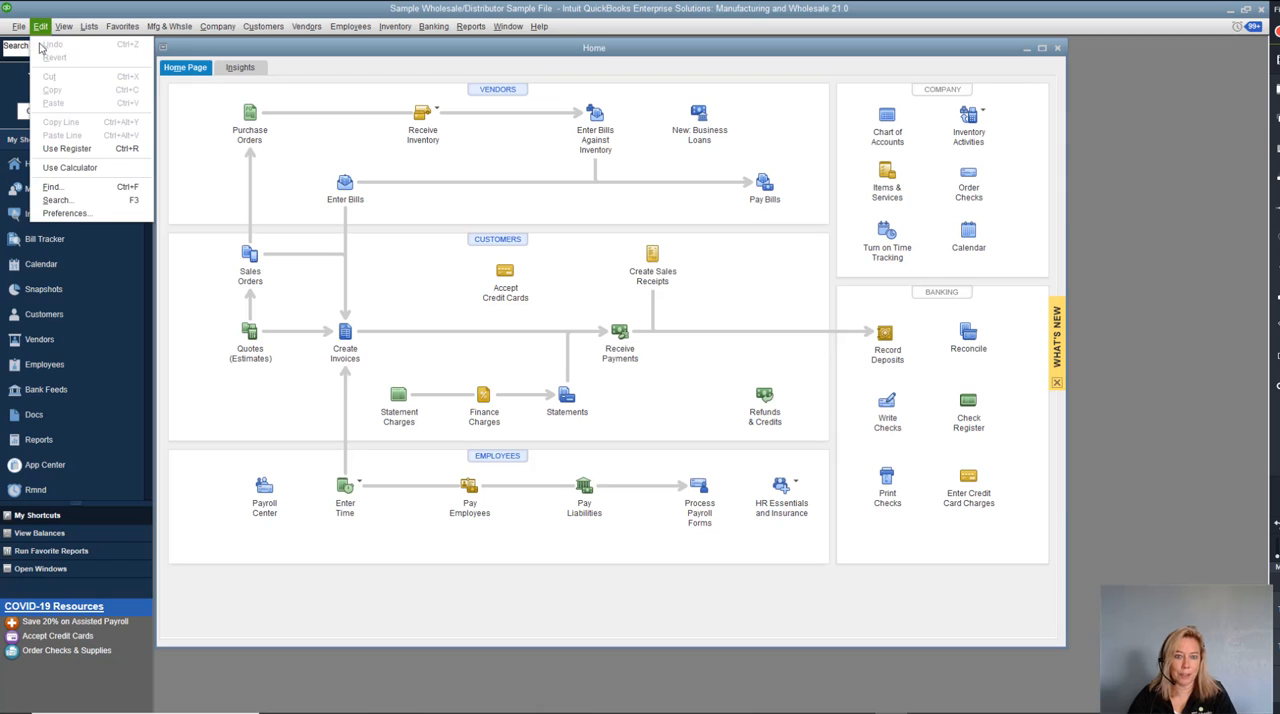
{"action": "left_click", "coordinate": [66, 213]}
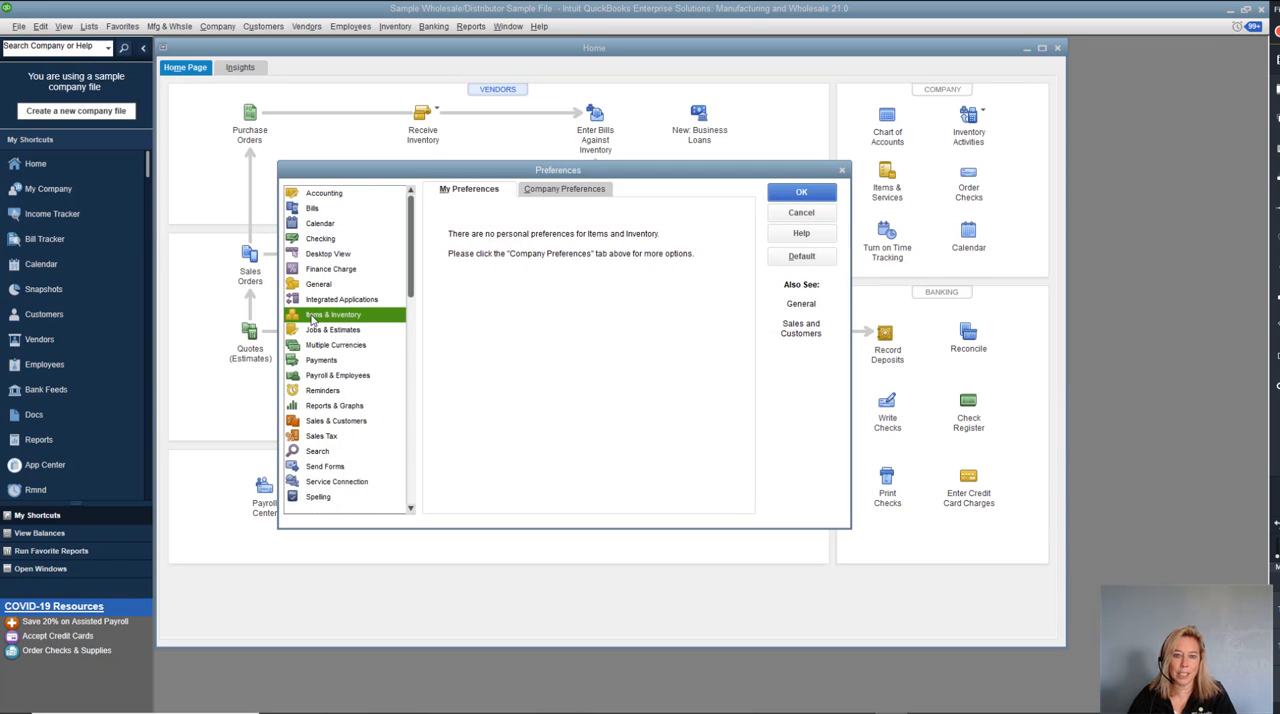
{"action": "left_click", "coordinate": [586, 196]}
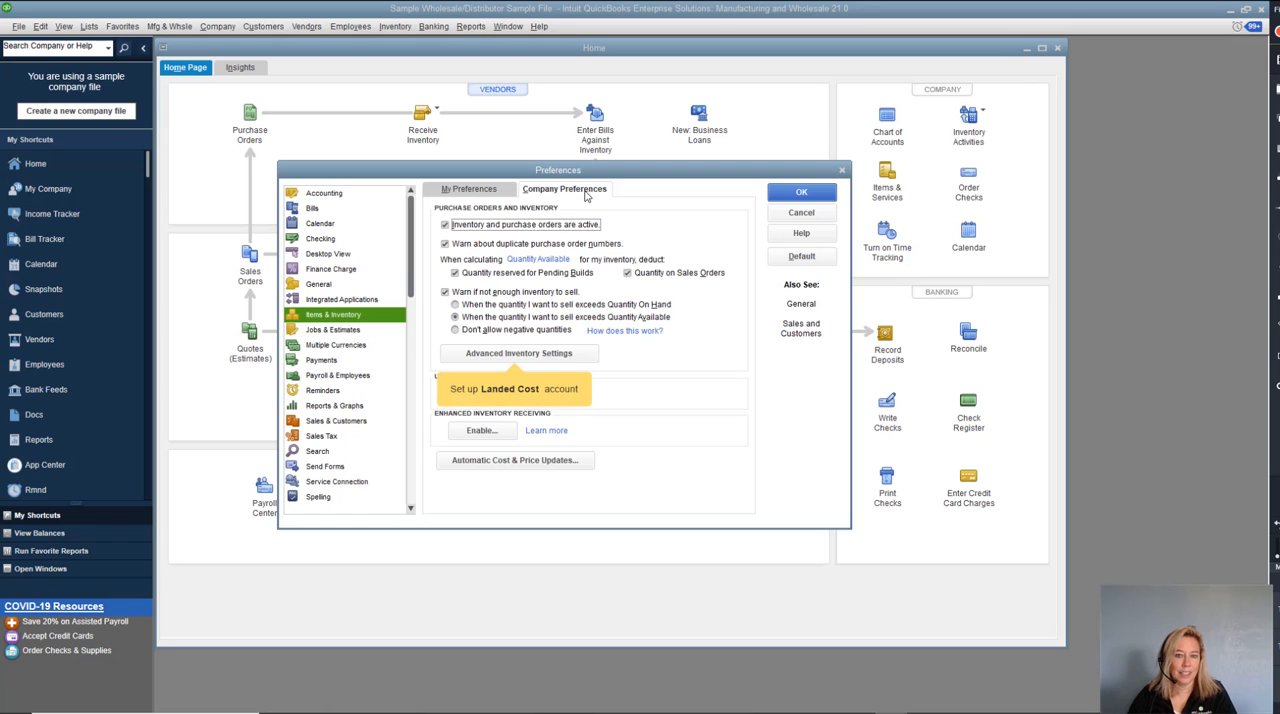
{"action": "left_click", "coordinate": [563, 353]}
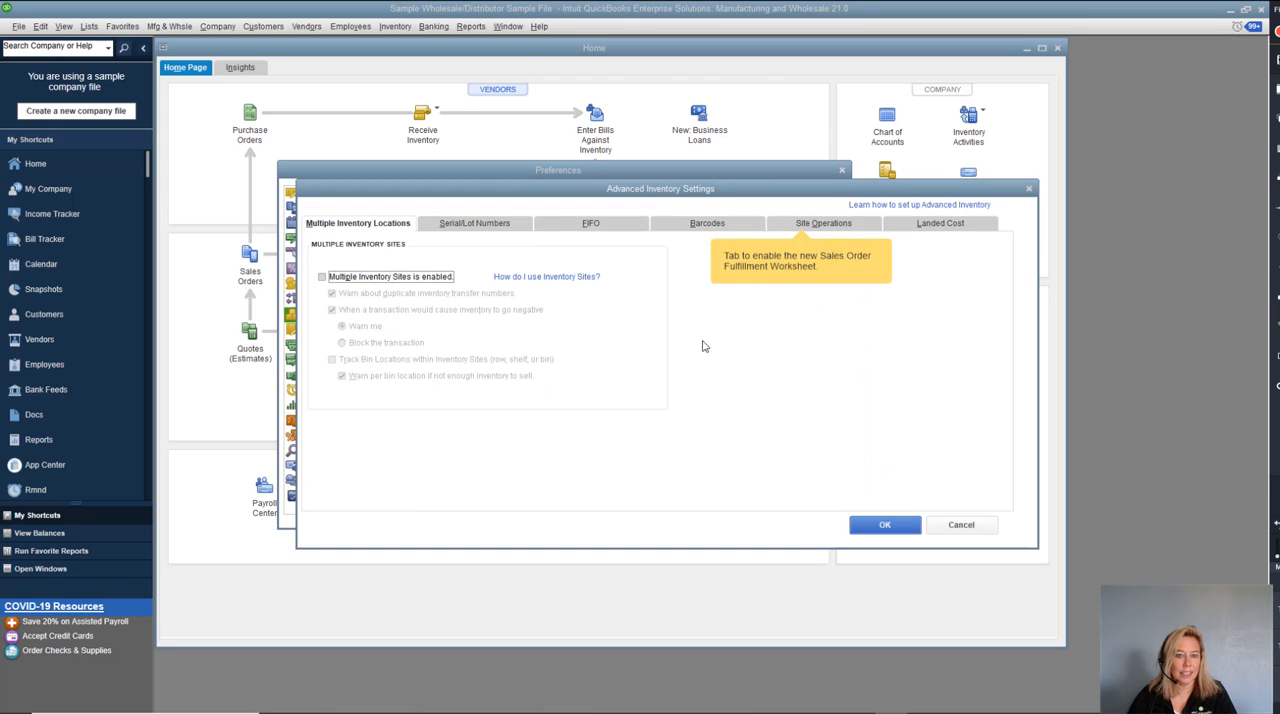
{"action": "left_click", "coordinate": [981, 230]}
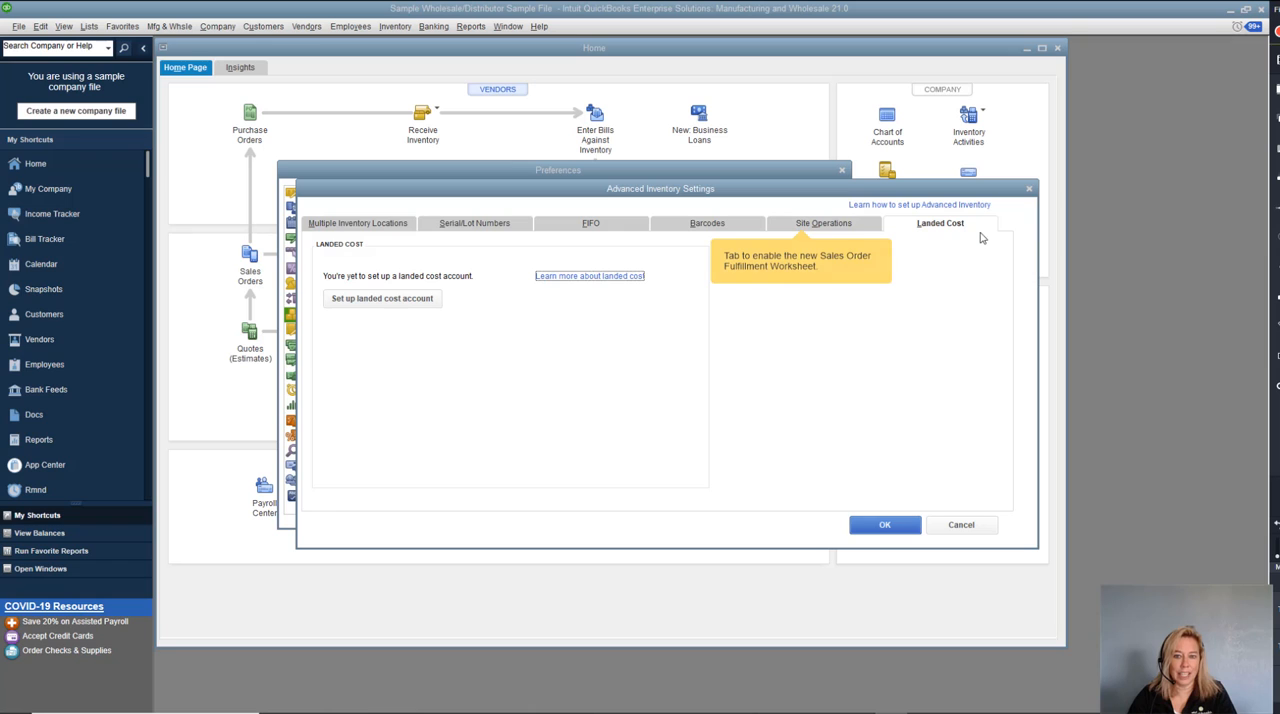
{"action": "left_click", "coordinate": [382, 299]}
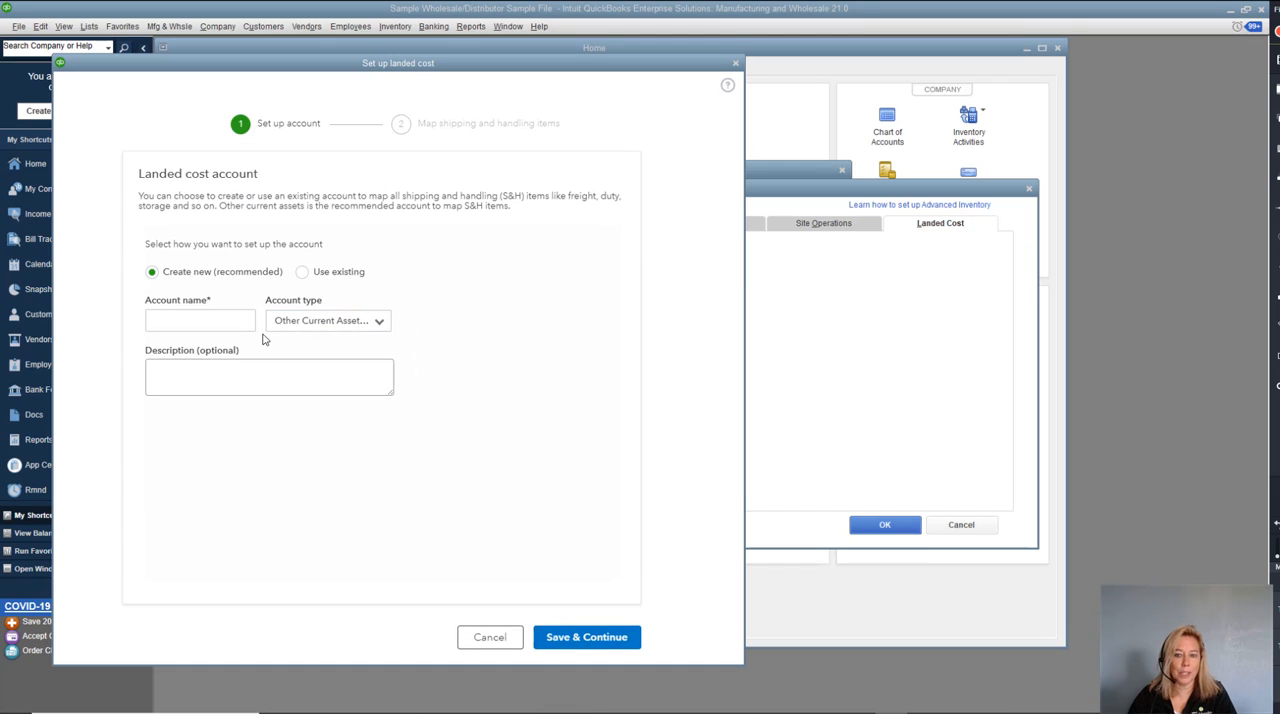
Name the new landed cost account "Landed Cost to Allocate" and choose the account type Other Current Assets (Recommended).
{"action": "left_click", "coordinate": [194, 321]}
{"action": "left_click", "coordinate": [194, 321]}
{"action": "type", "text": "La"}
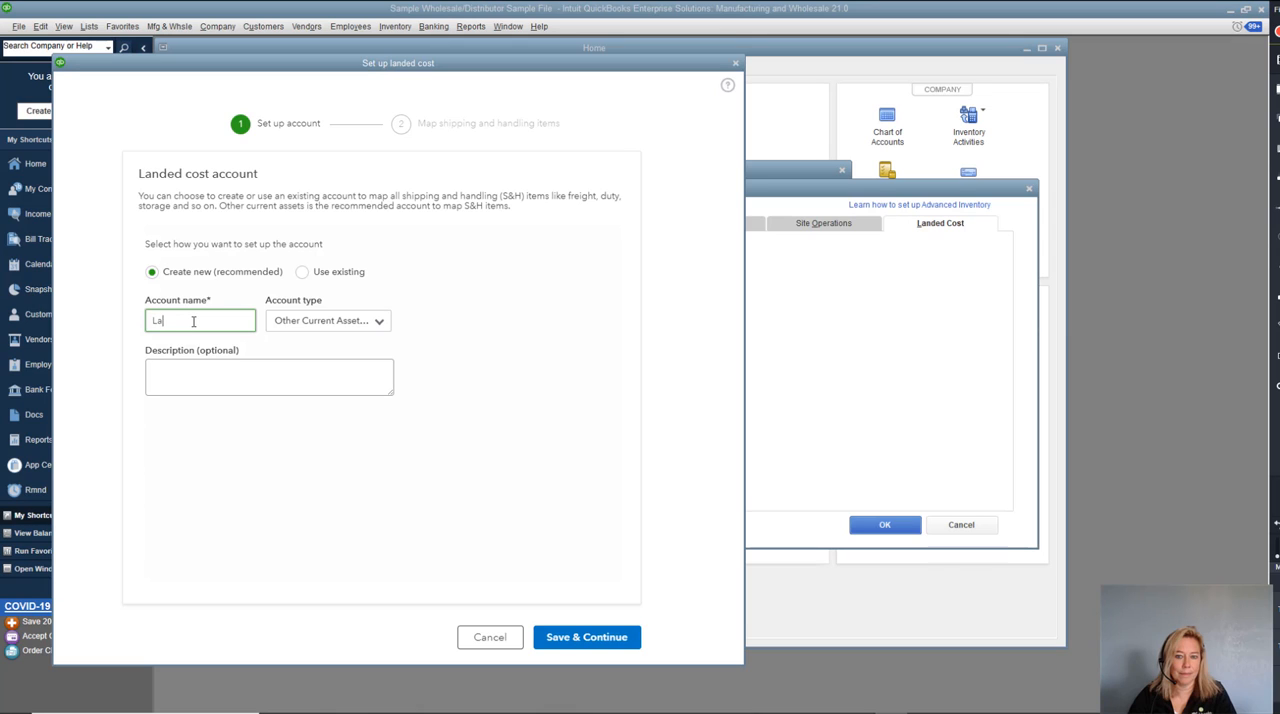
{"action": "type", "text": "nded Cost t"}
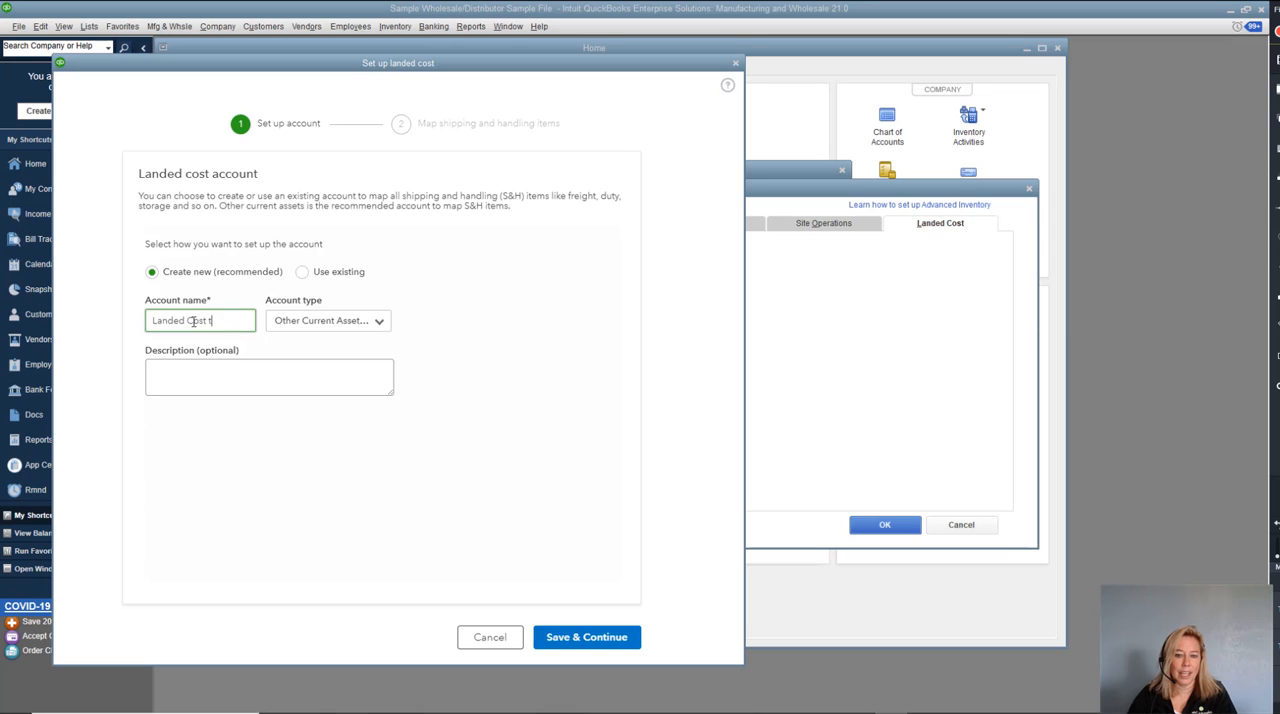
{"action": "type", "text": "o Allocate"}
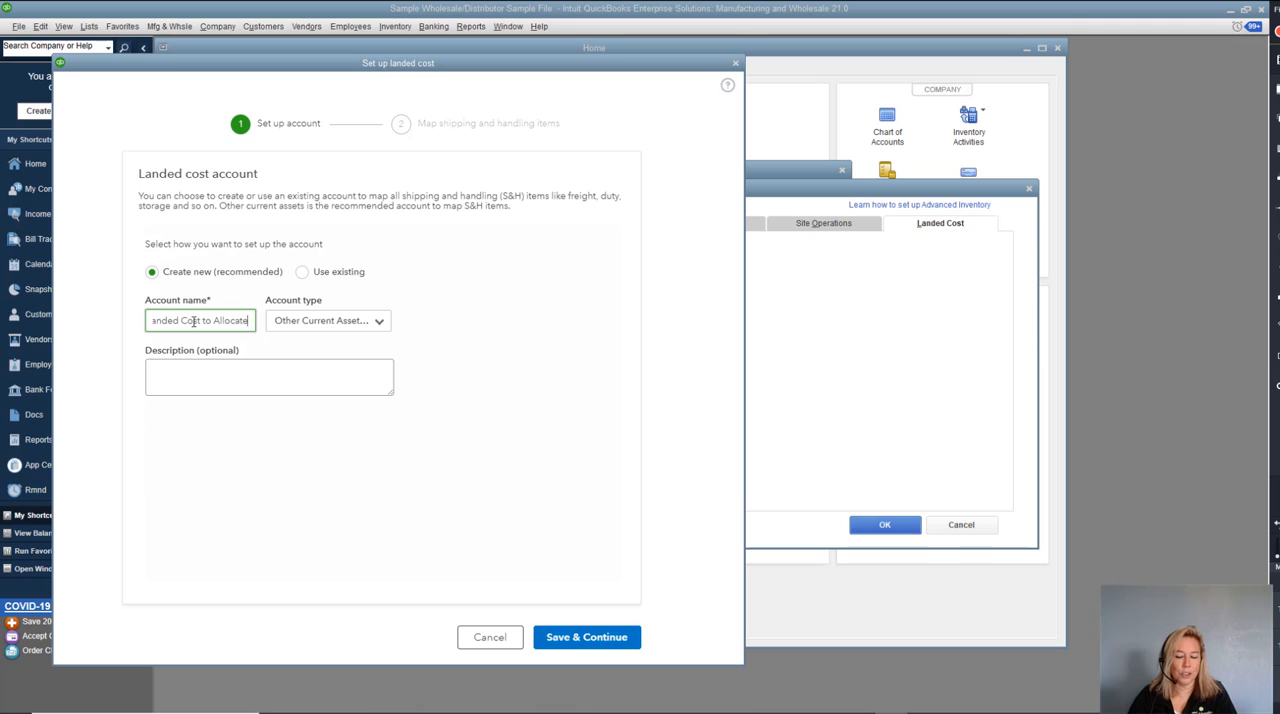
{"action": "left_click", "coordinate": [380, 321]}
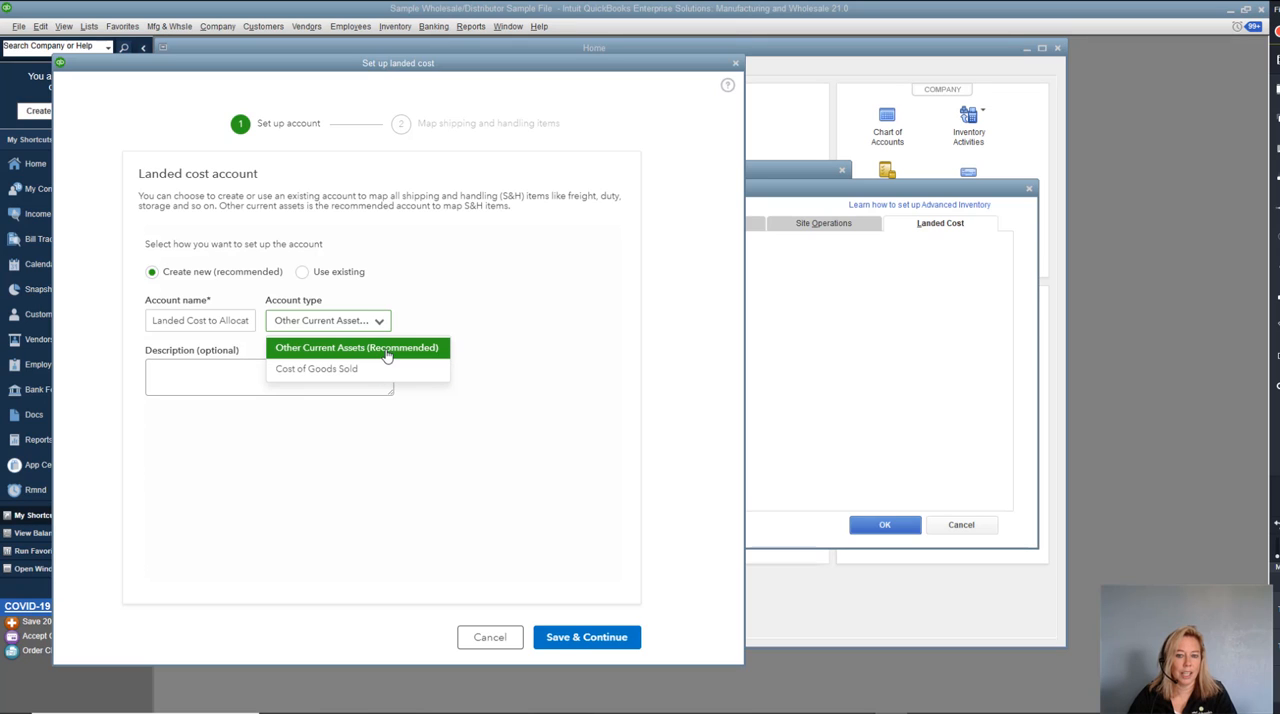
{"action": "left_click", "coordinate": [387, 350]}
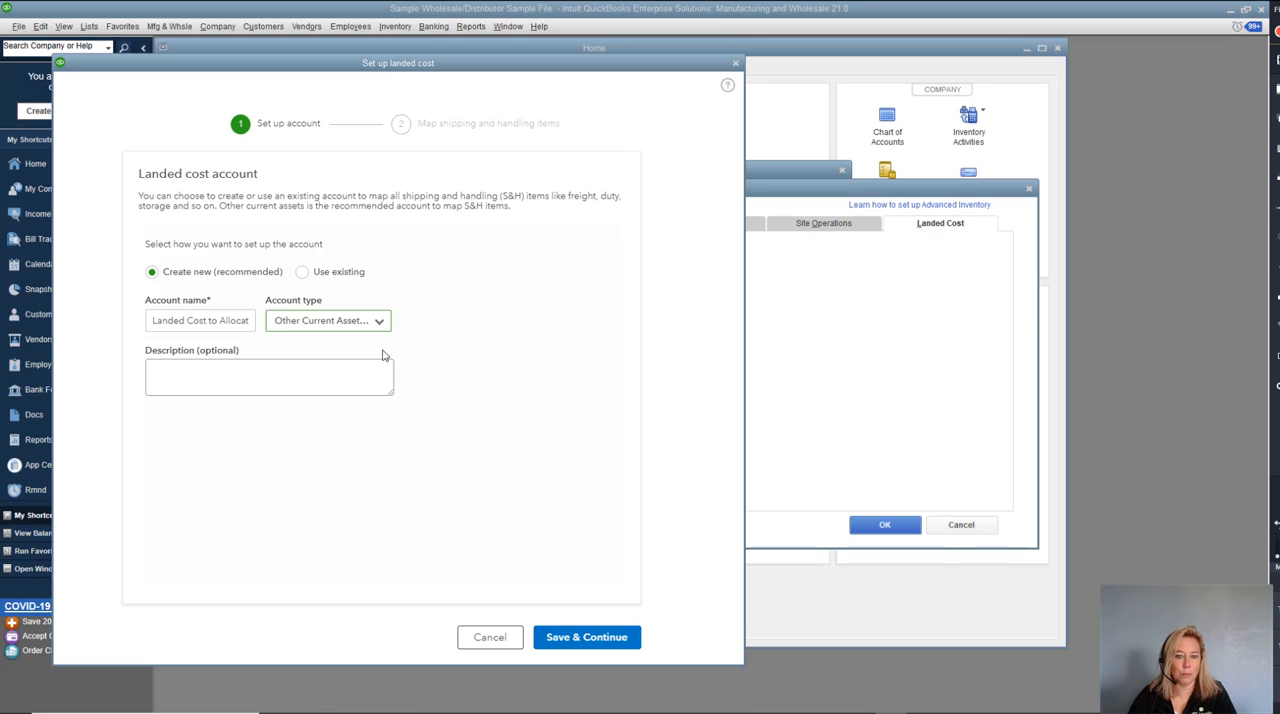
Enter the account description "Assign vendor bills for freight, custom duties to allocate." and save the account to continue to item mapping.
{"action": "left_click", "coordinate": [175, 367]}
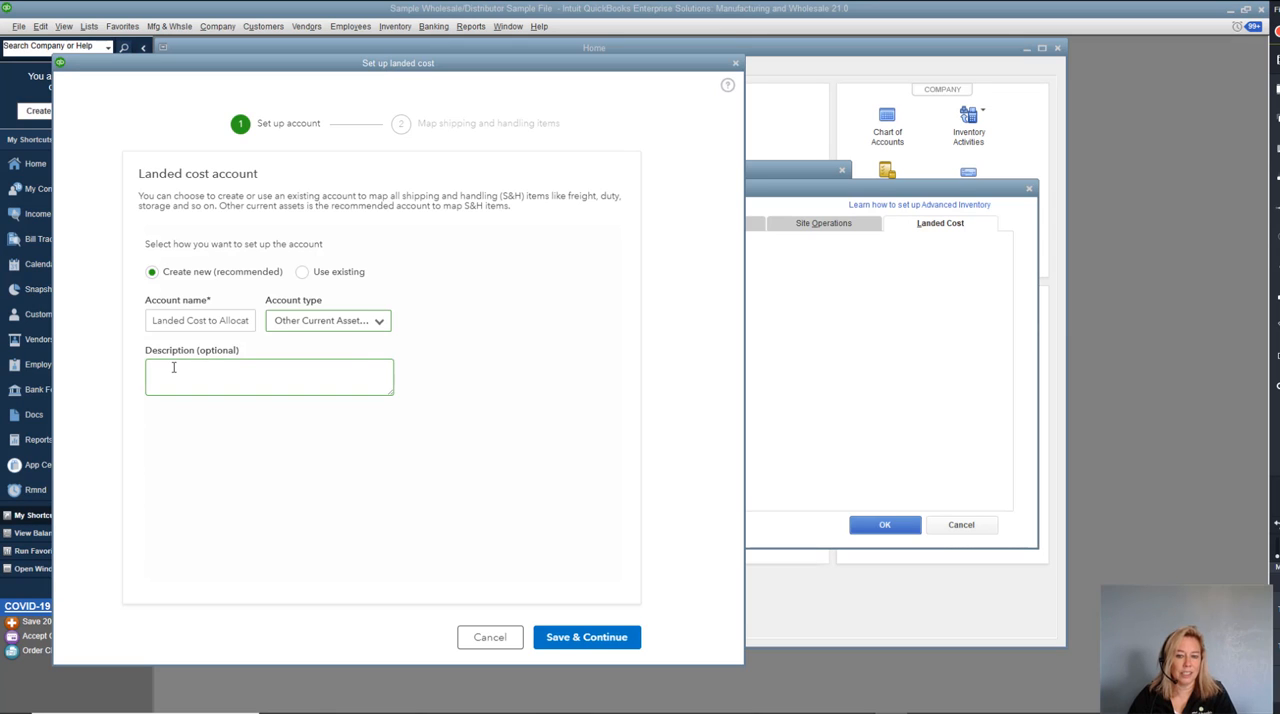
{"action": "left_click", "coordinate": [173, 367]}
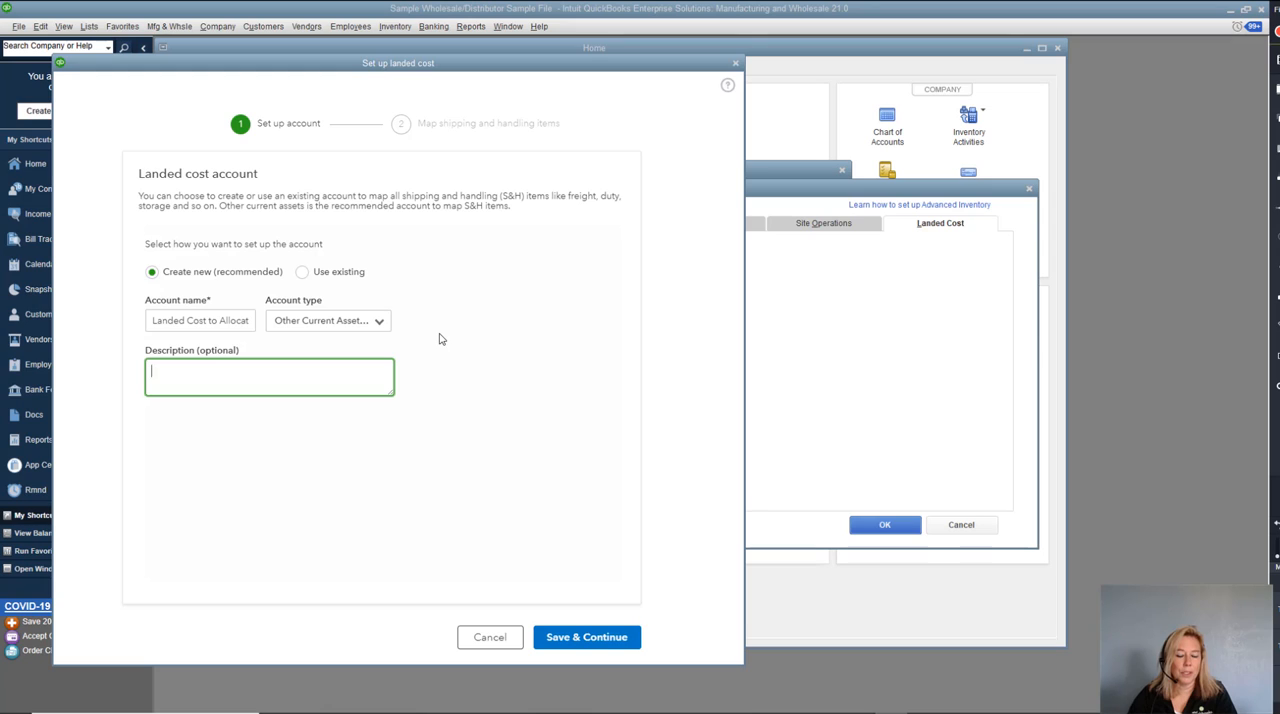
{"action": "type", "text": "Assign ve"}
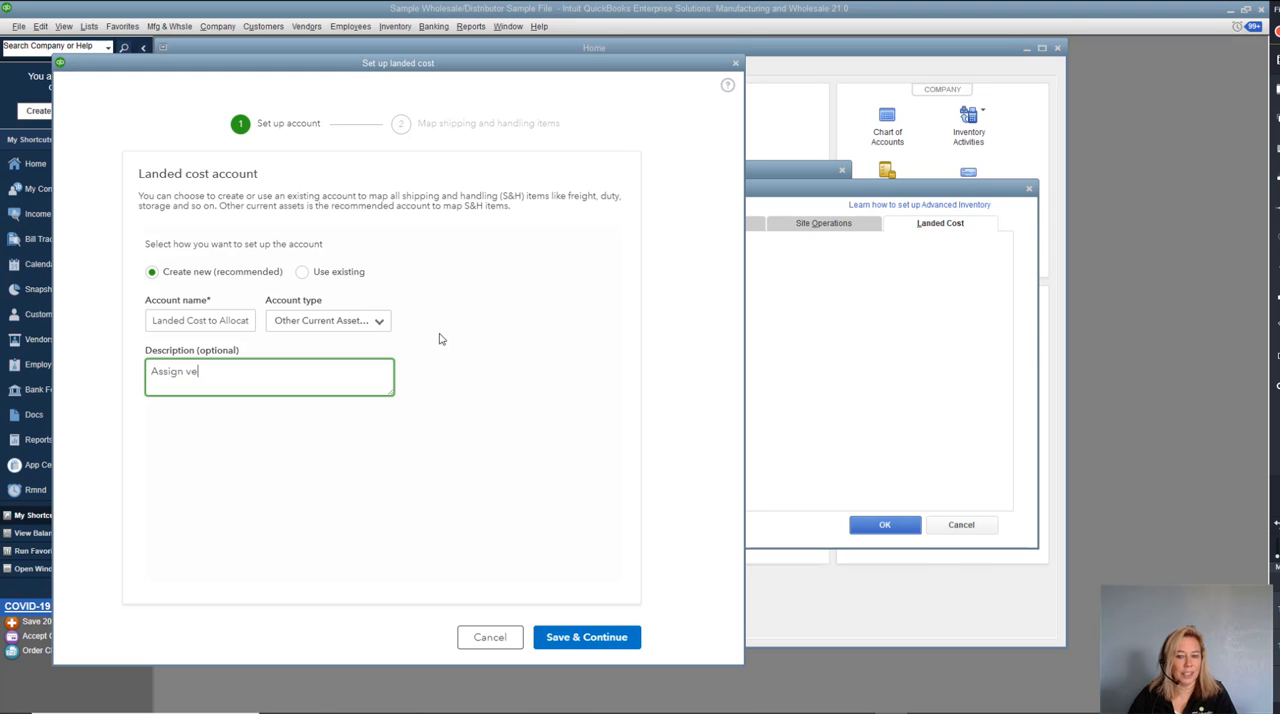
{"action": "type", "text": "ndor bills for fr"}
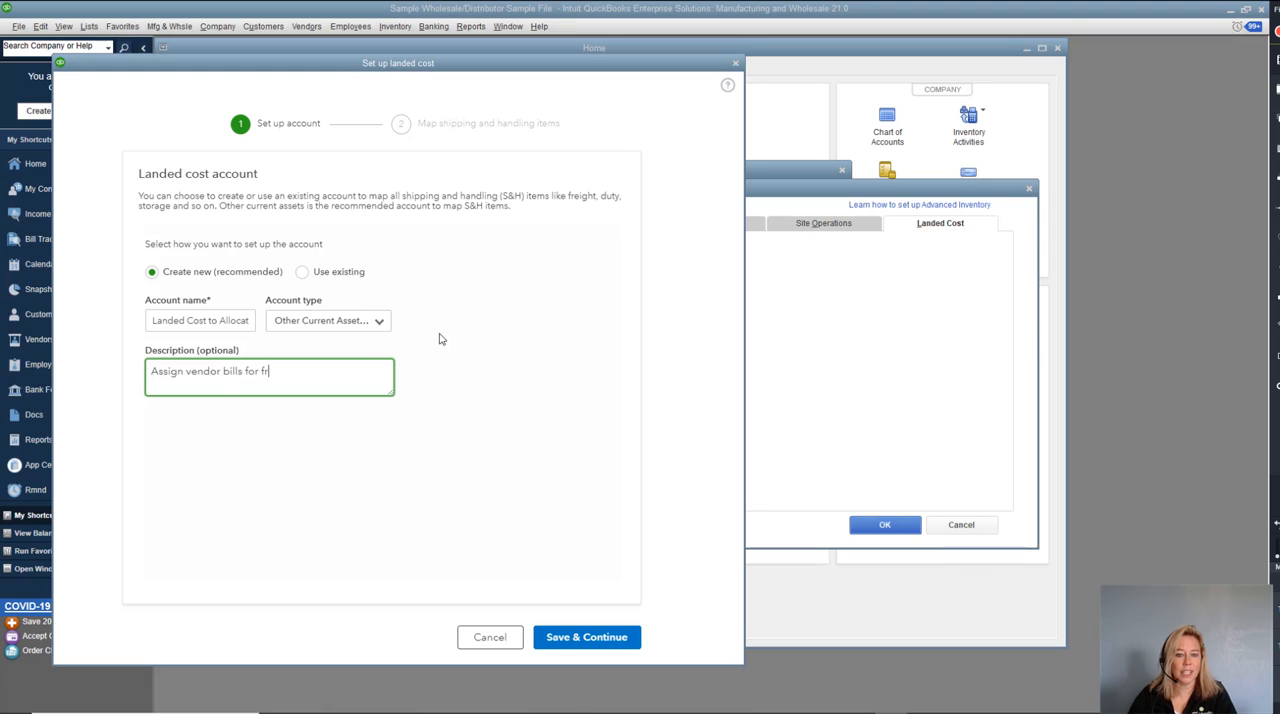
{"action": "type", "text": "eight, custom dut"}
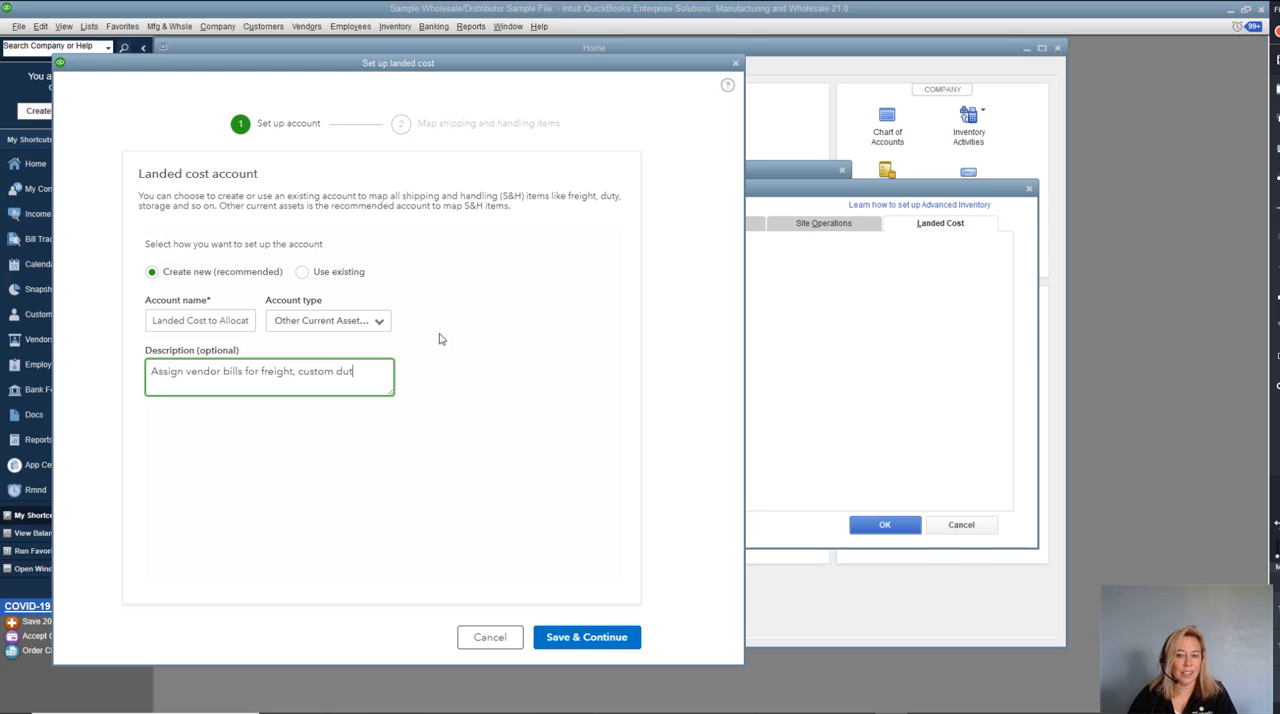
{"action": "type", "text": "ies to allocate"}
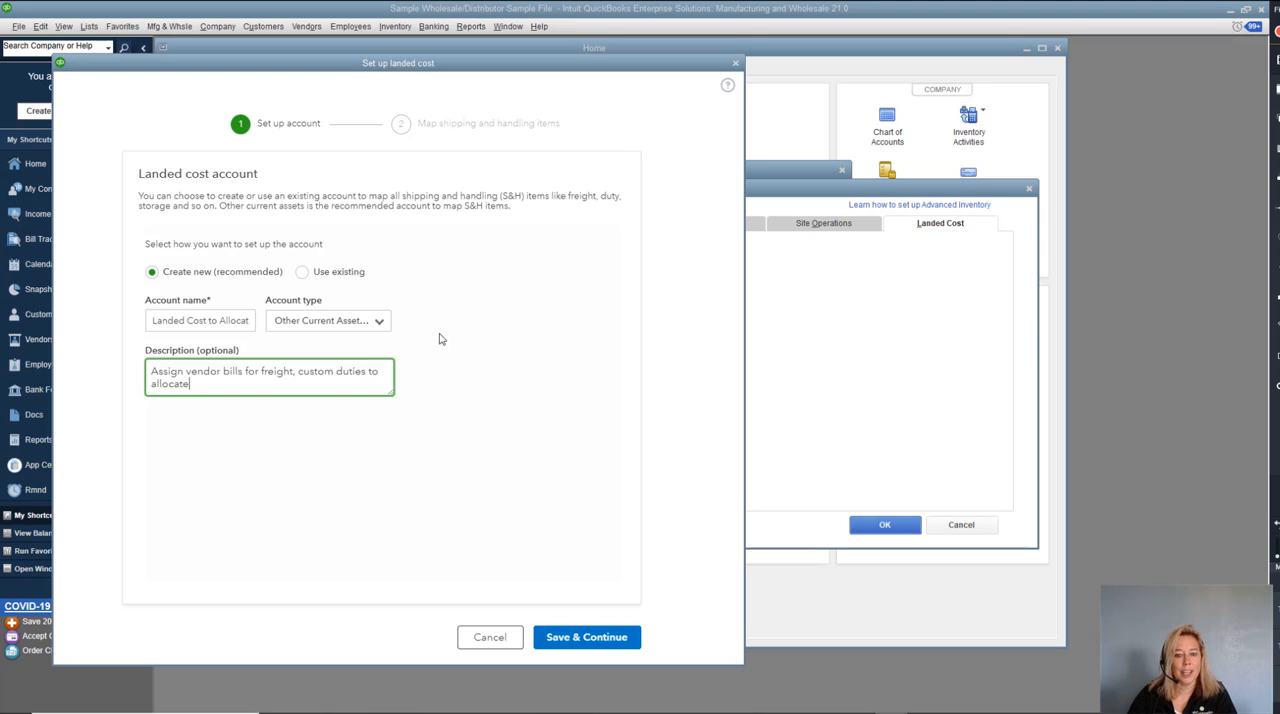
{"action": "type", "text": "."}
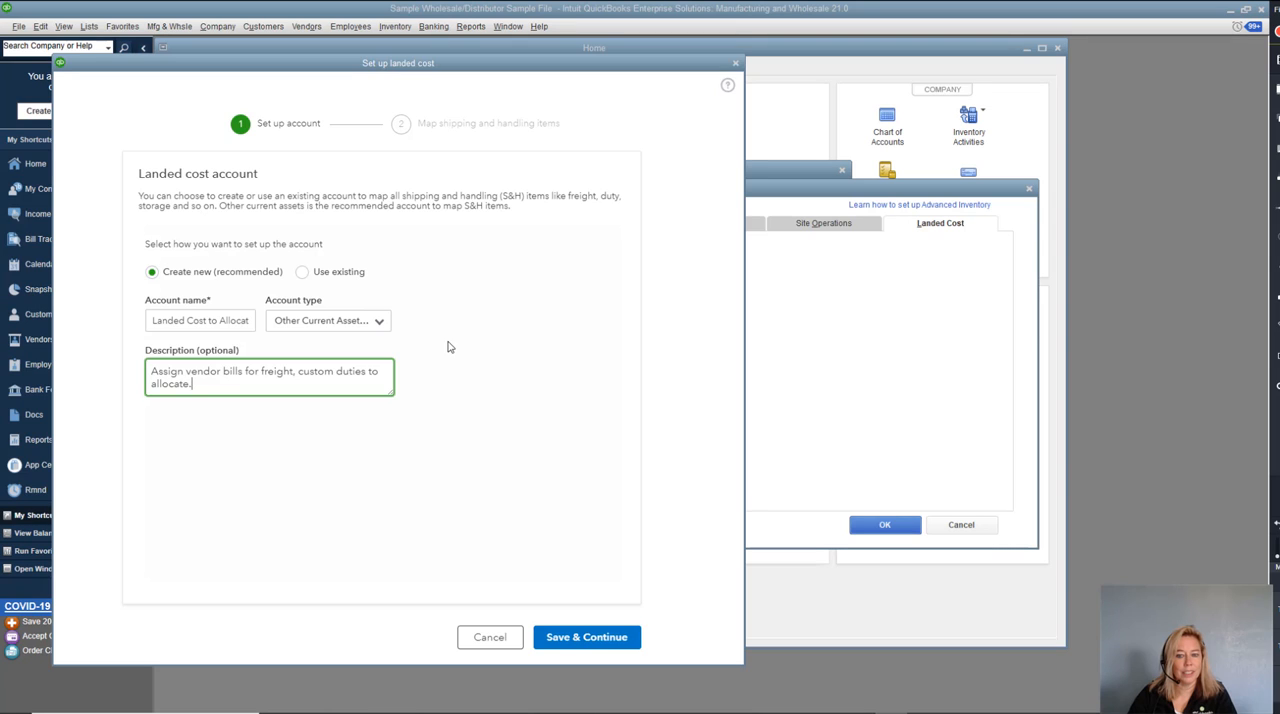
{"action": "left_click", "coordinate": [558, 638]}
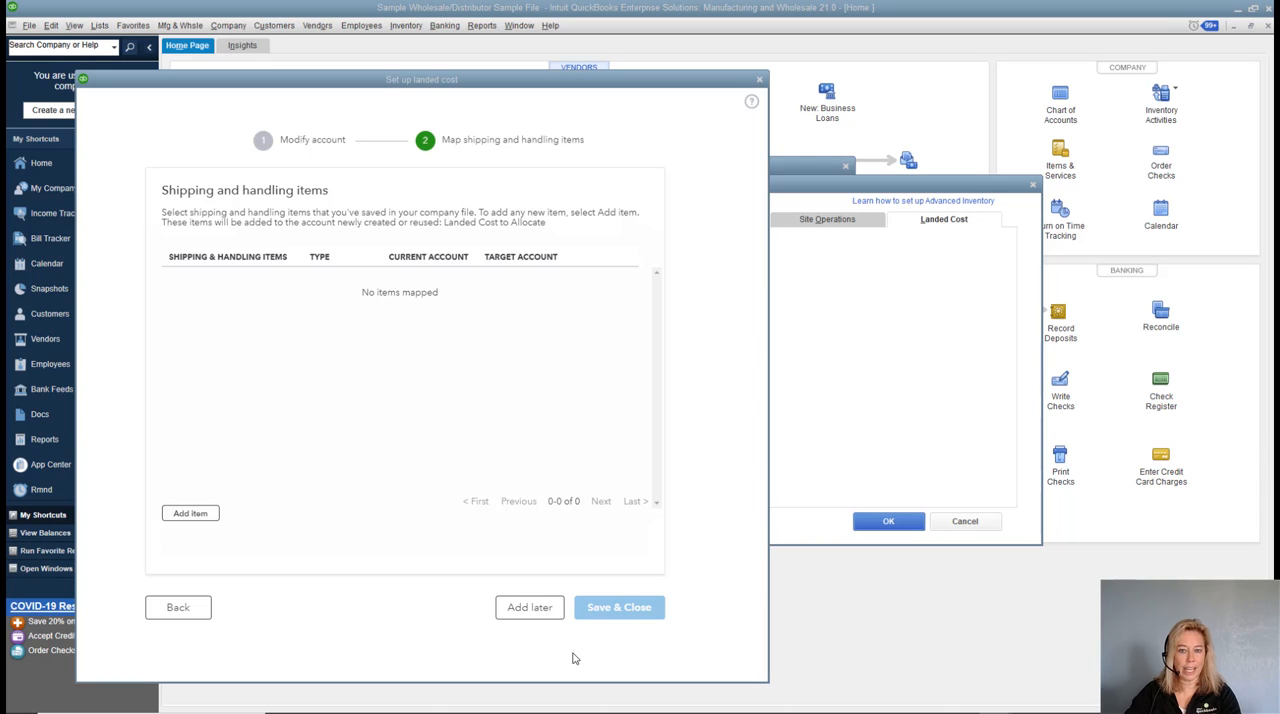
{"action": "left_click", "coordinate": [207, 515]}
{"action": "left_click", "coordinate": [287, 280]}
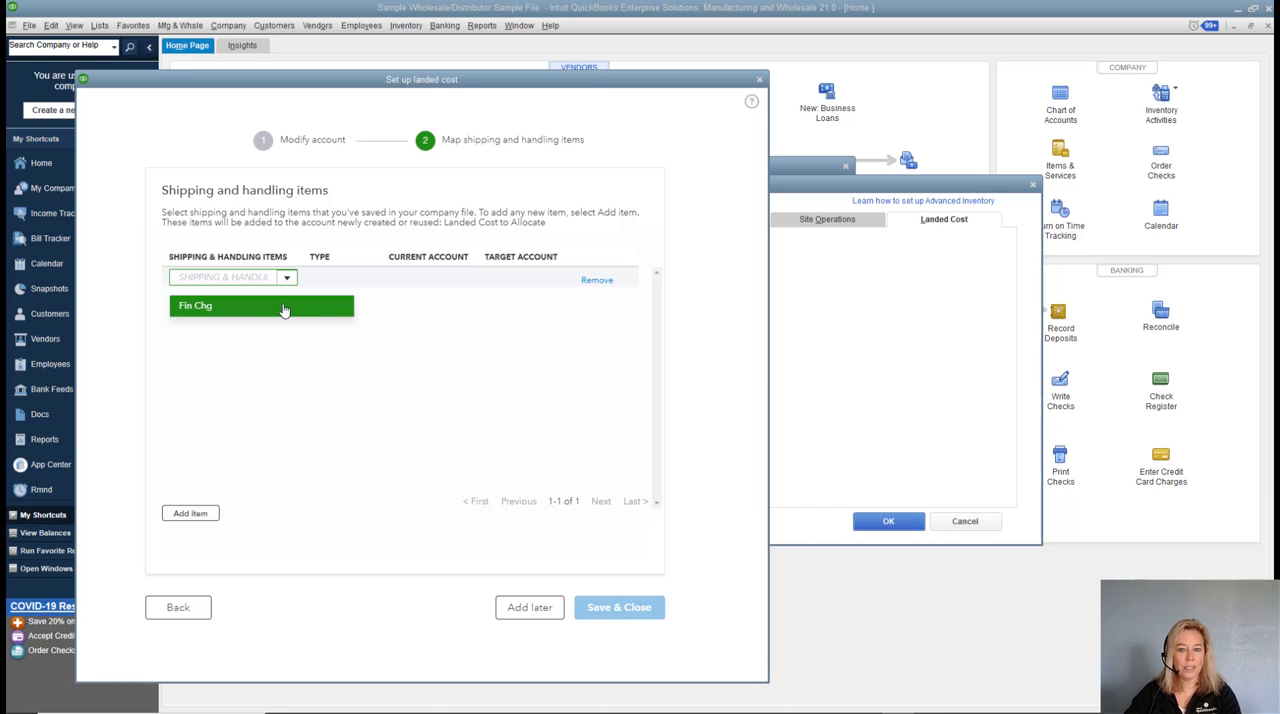
{"action": "left_click", "coordinate": [597, 281]}
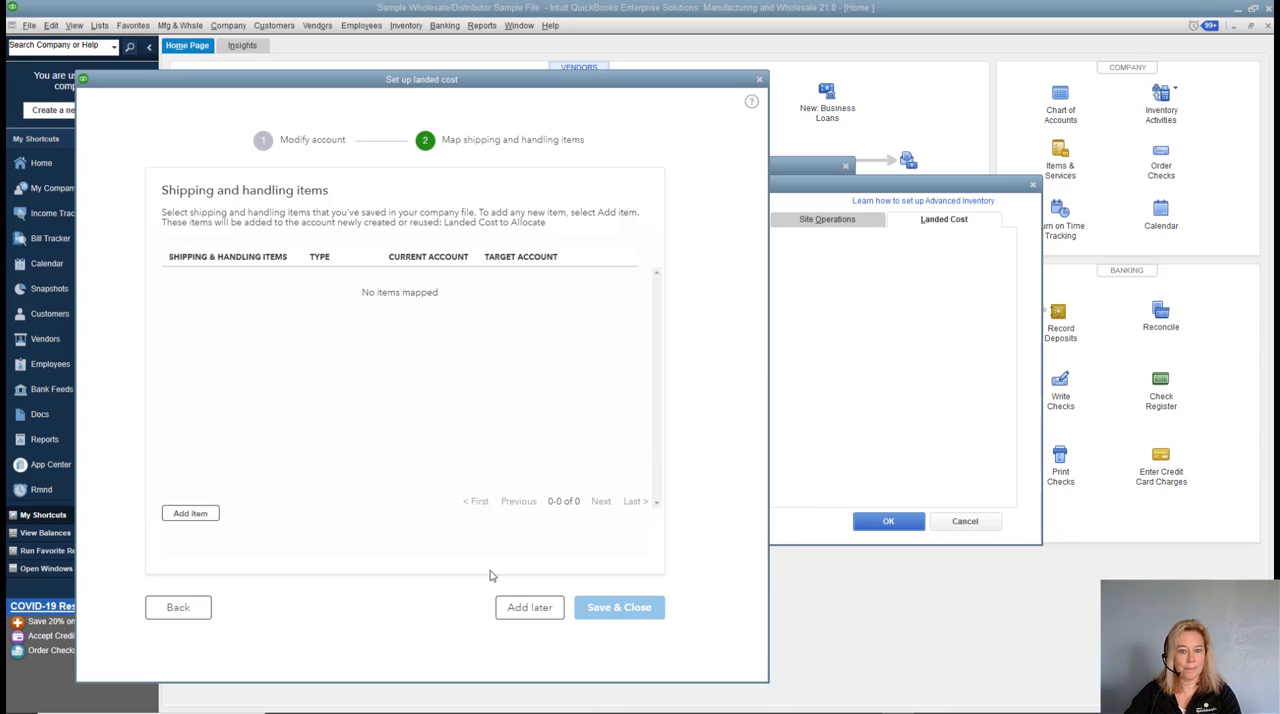
Skip mapping shipping and handling items for now and accept the advanced inventory settings and preferences.
{"action": "left_click", "coordinate": [507, 610]}
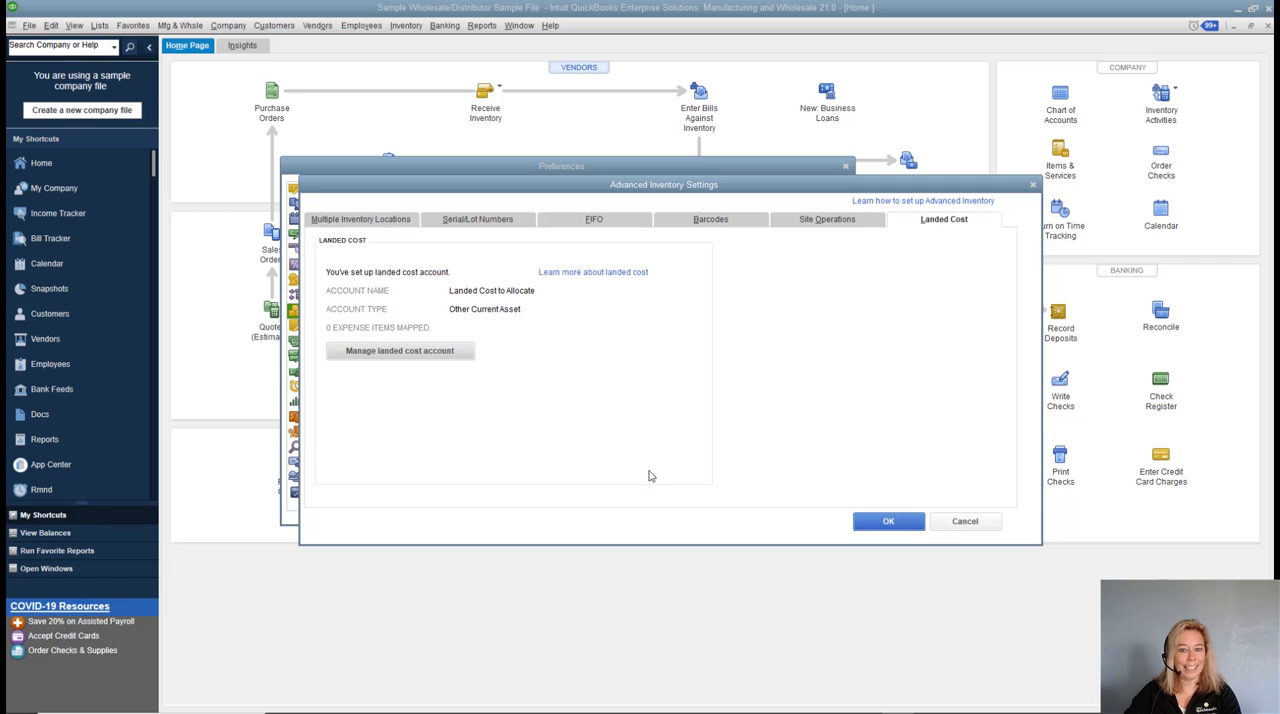
{"action": "left_click", "coordinate": [881, 524]}
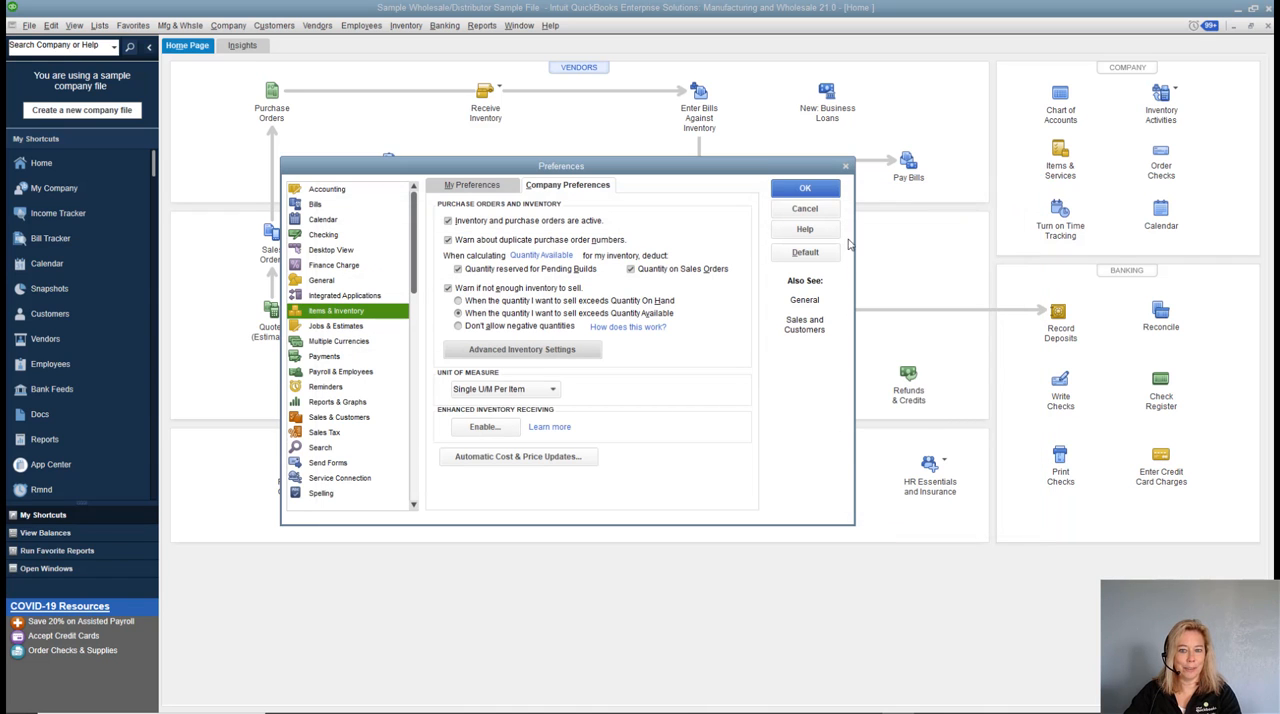
{"action": "left_click", "coordinate": [803, 192]}
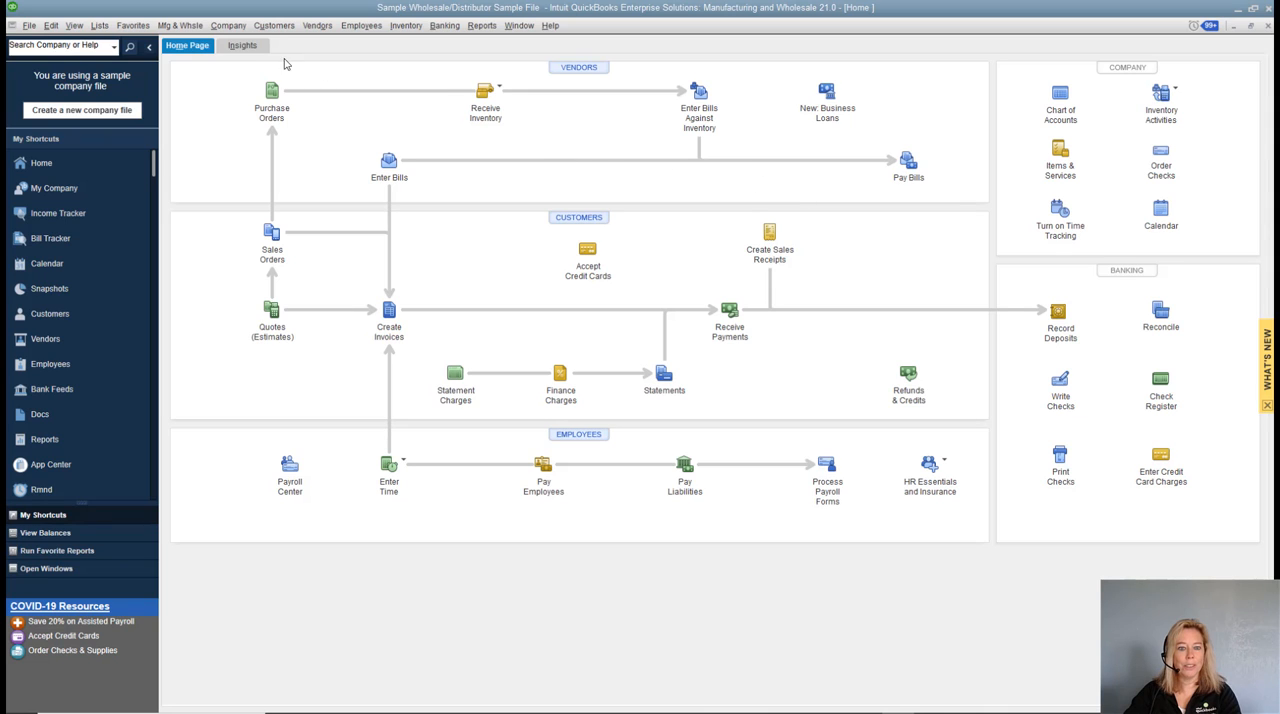
Check the Landed Cost to Allocate account in the Chart of Accounts and close the list.
{"action": "left_click", "coordinate": [100, 26]}
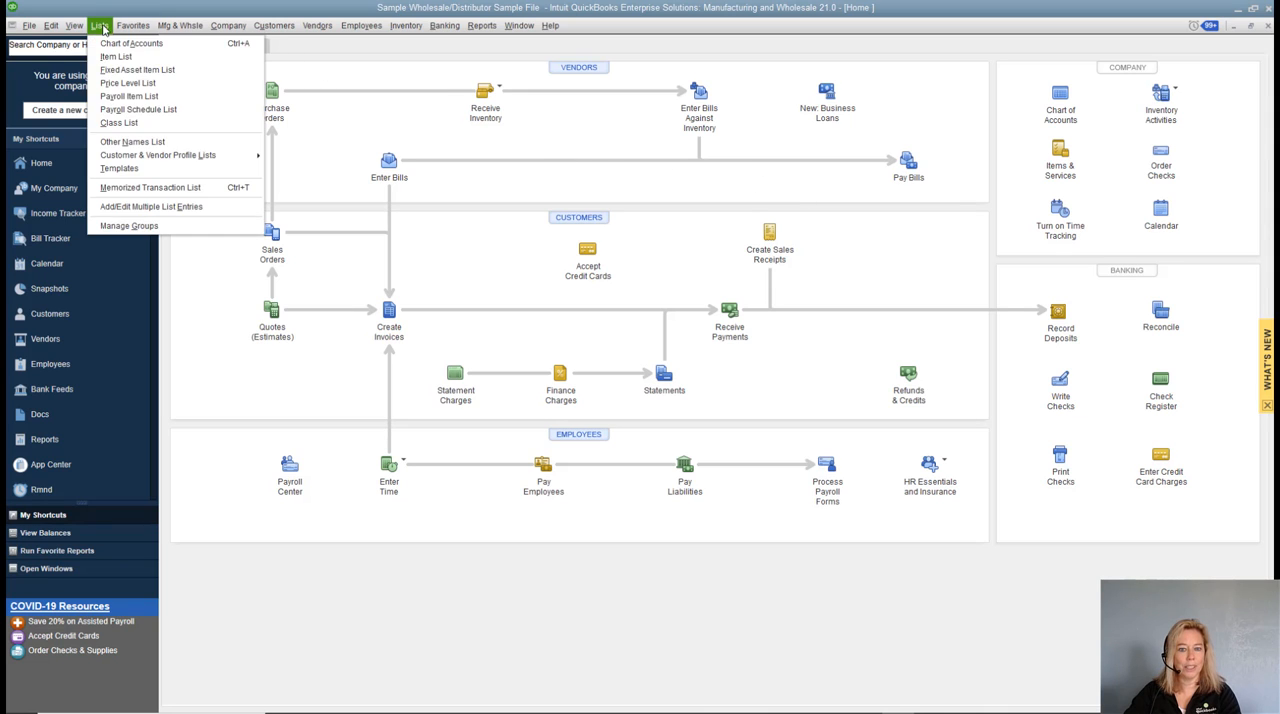
{"action": "left_click", "coordinate": [107, 44]}
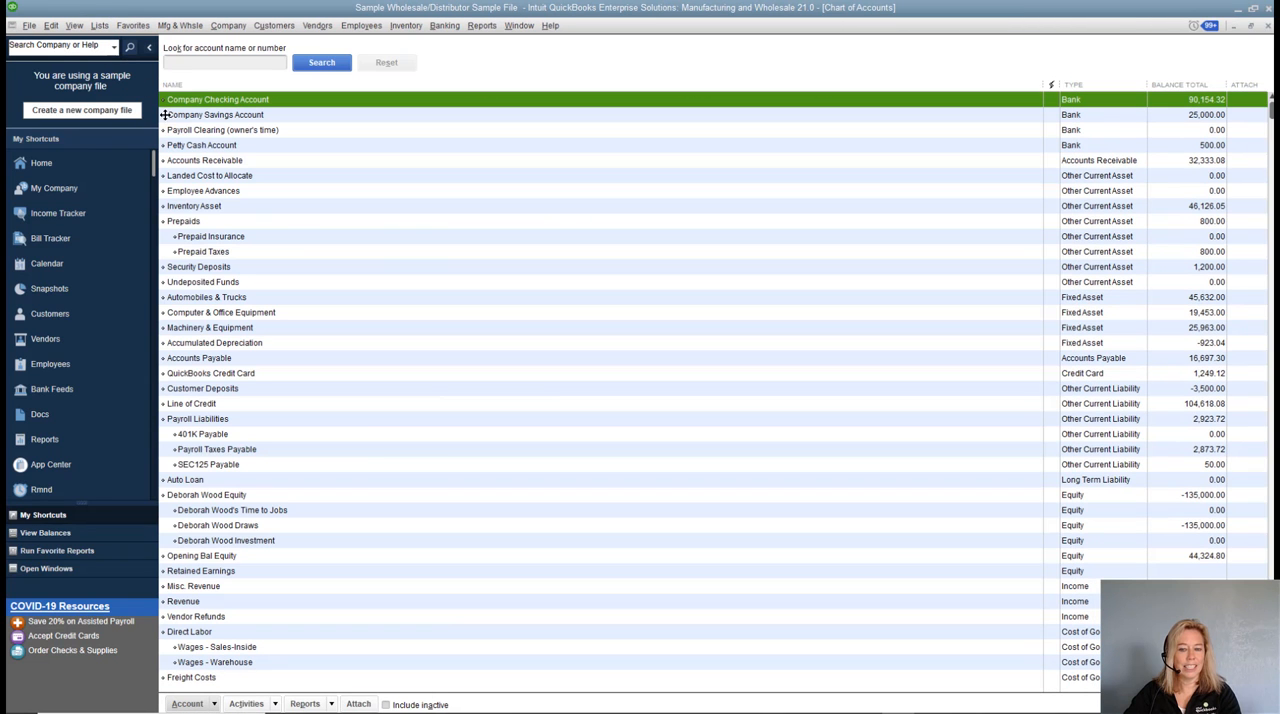
{"action": "left_click", "coordinate": [194, 176]}
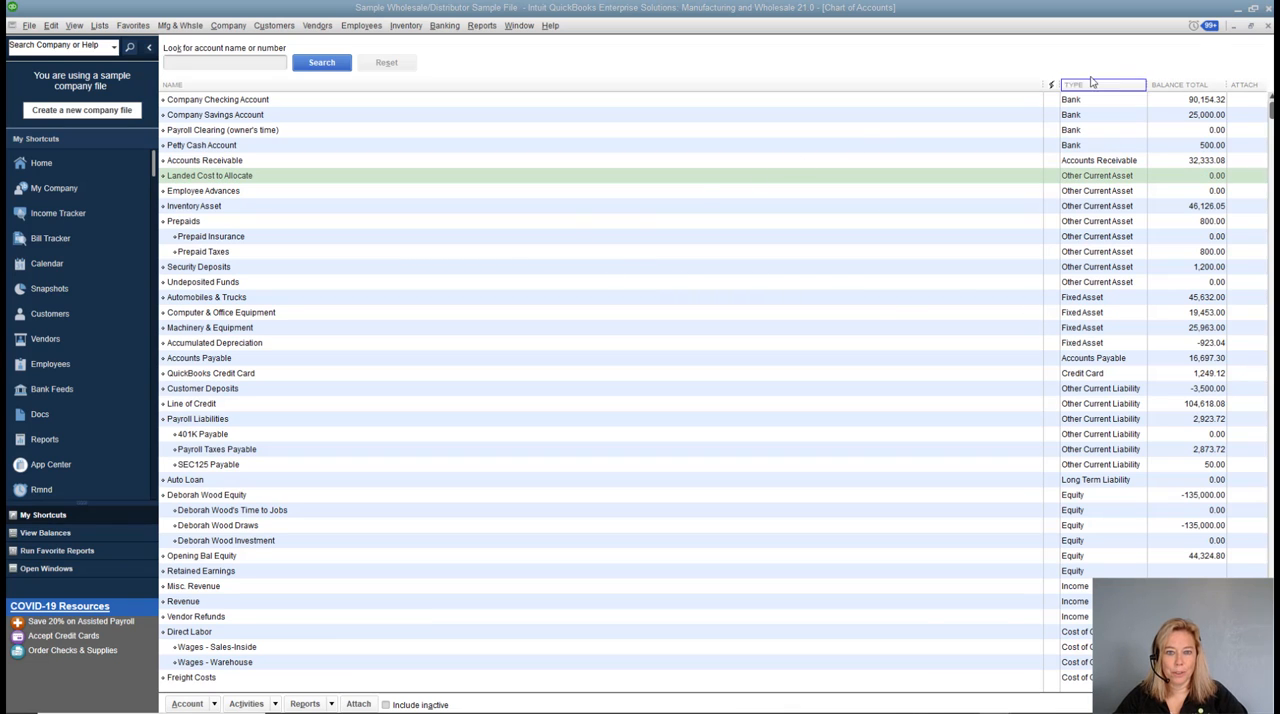
{"action": "left_click", "coordinate": [1268, 26]}
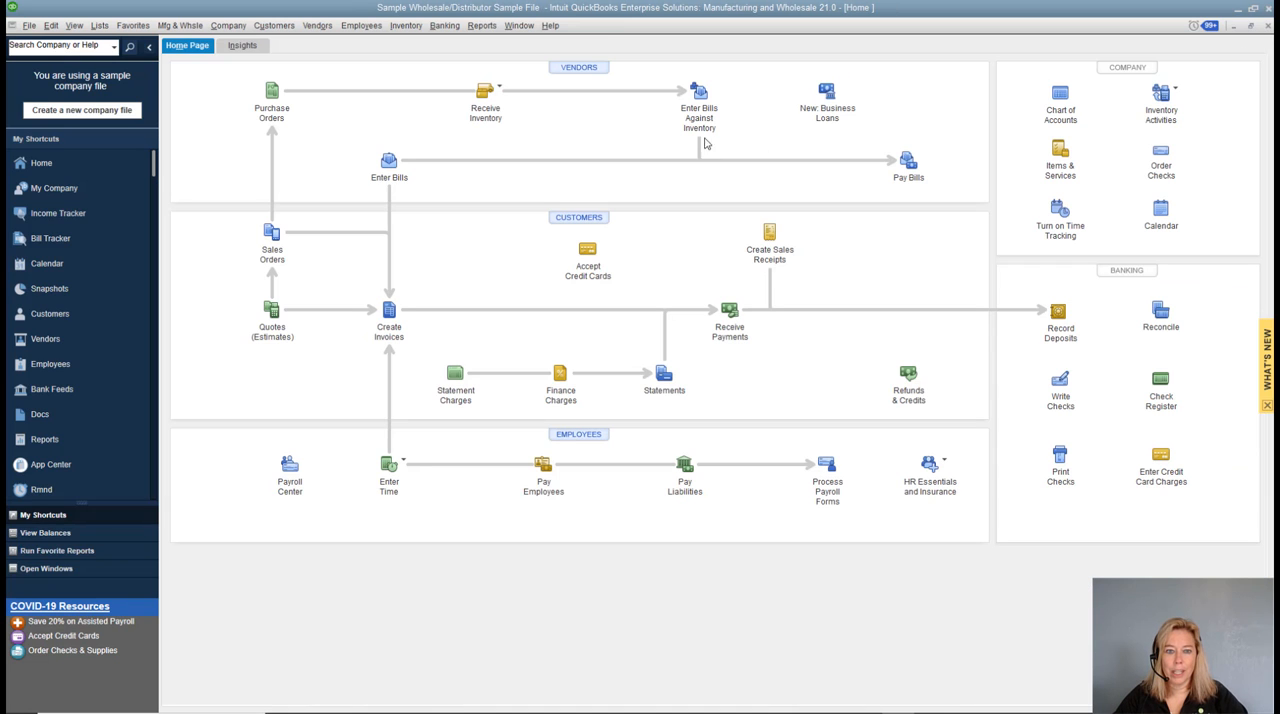
Start a new Other Charge item in the Item List and name it "Shipping & Handling".
{"action": "left_click", "coordinate": [100, 27]}
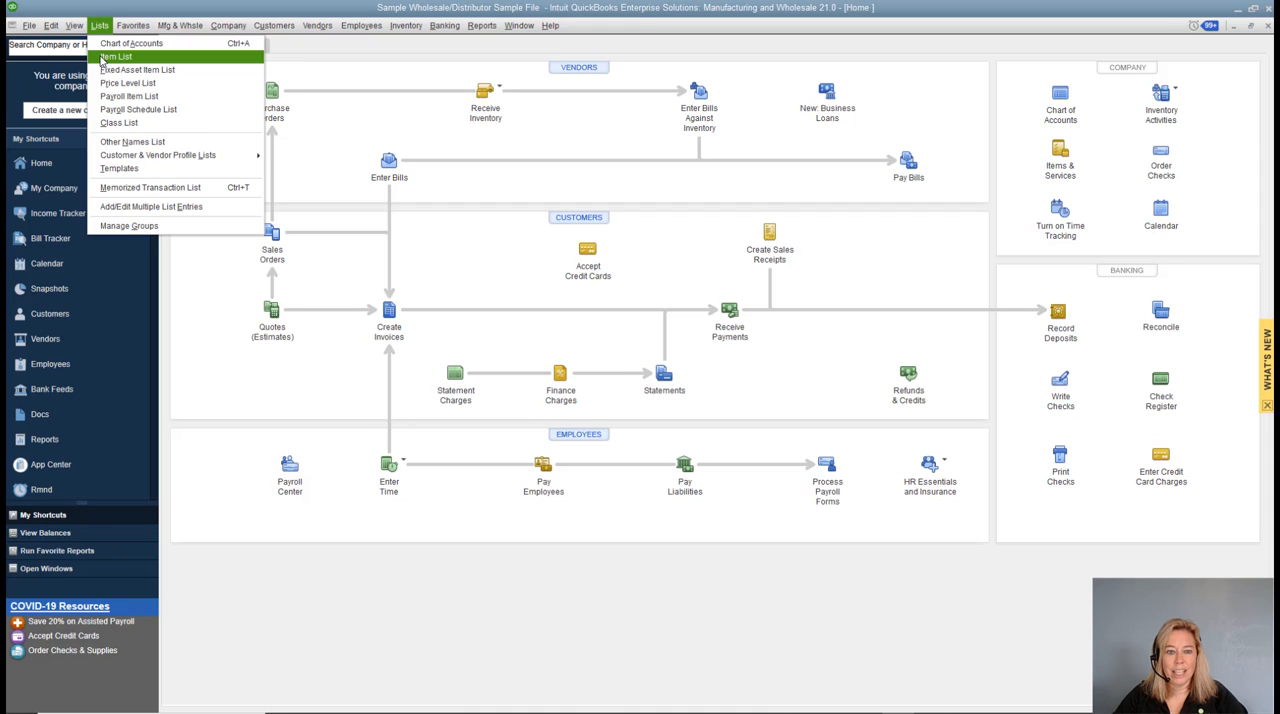
{"action": "left_click", "coordinate": [105, 57]}
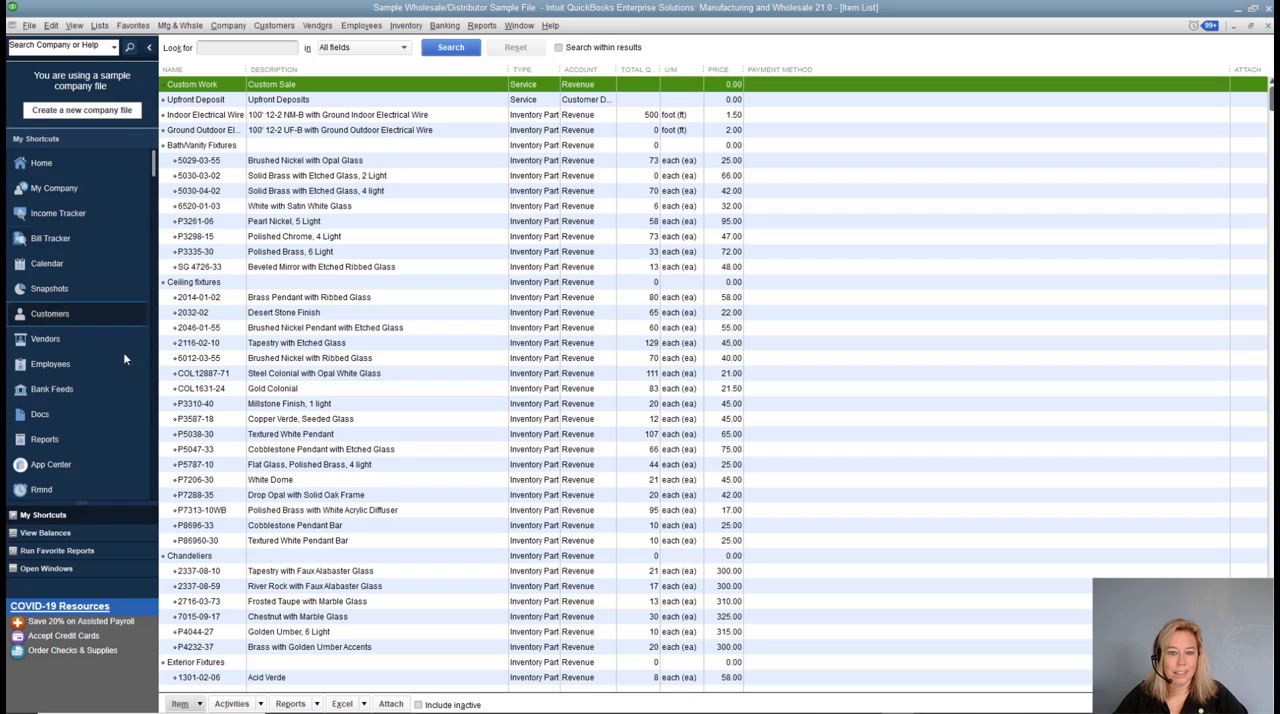
{"action": "left_click", "coordinate": [200, 704]}
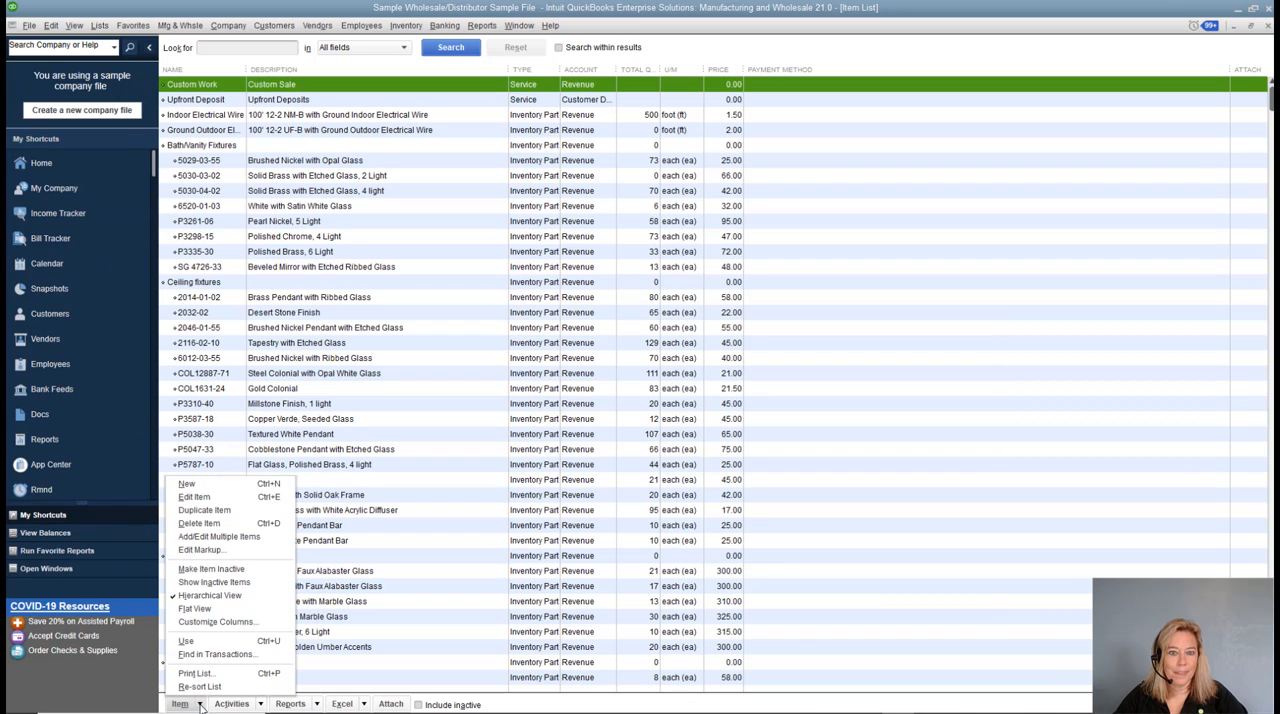
{"action": "left_click", "coordinate": [231, 486]}
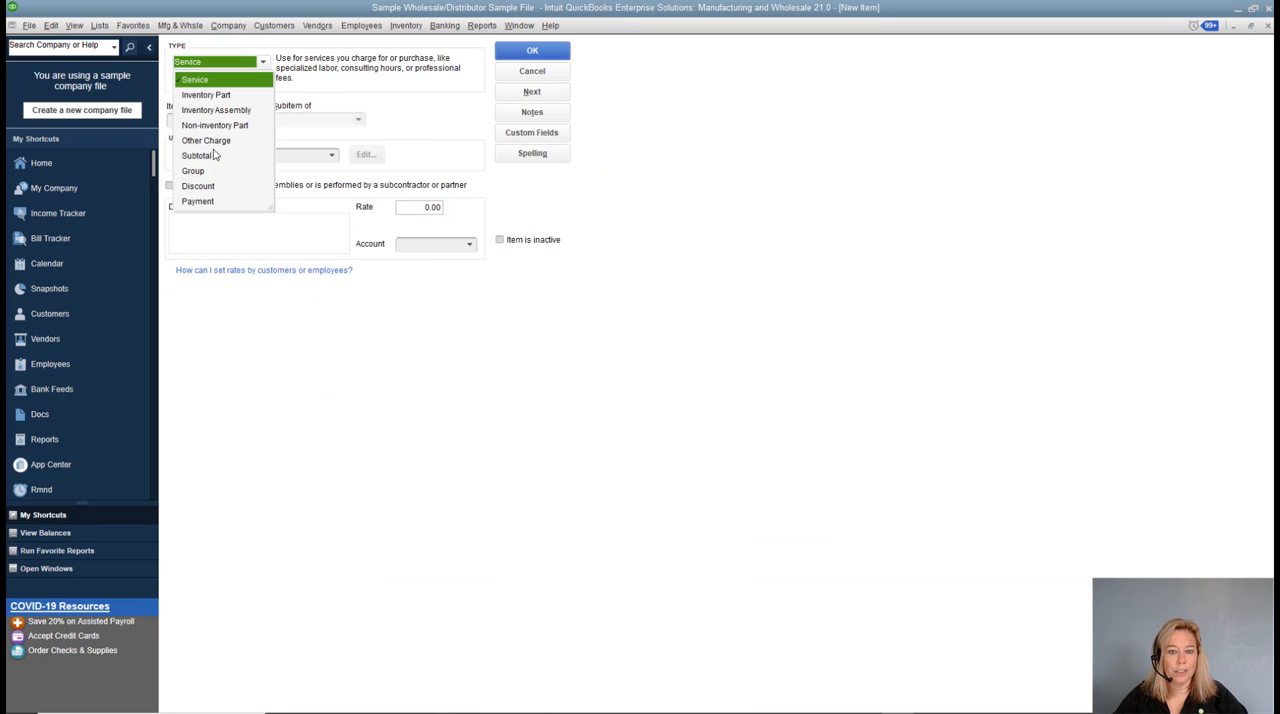
{"action": "left_click", "coordinate": [210, 141]}
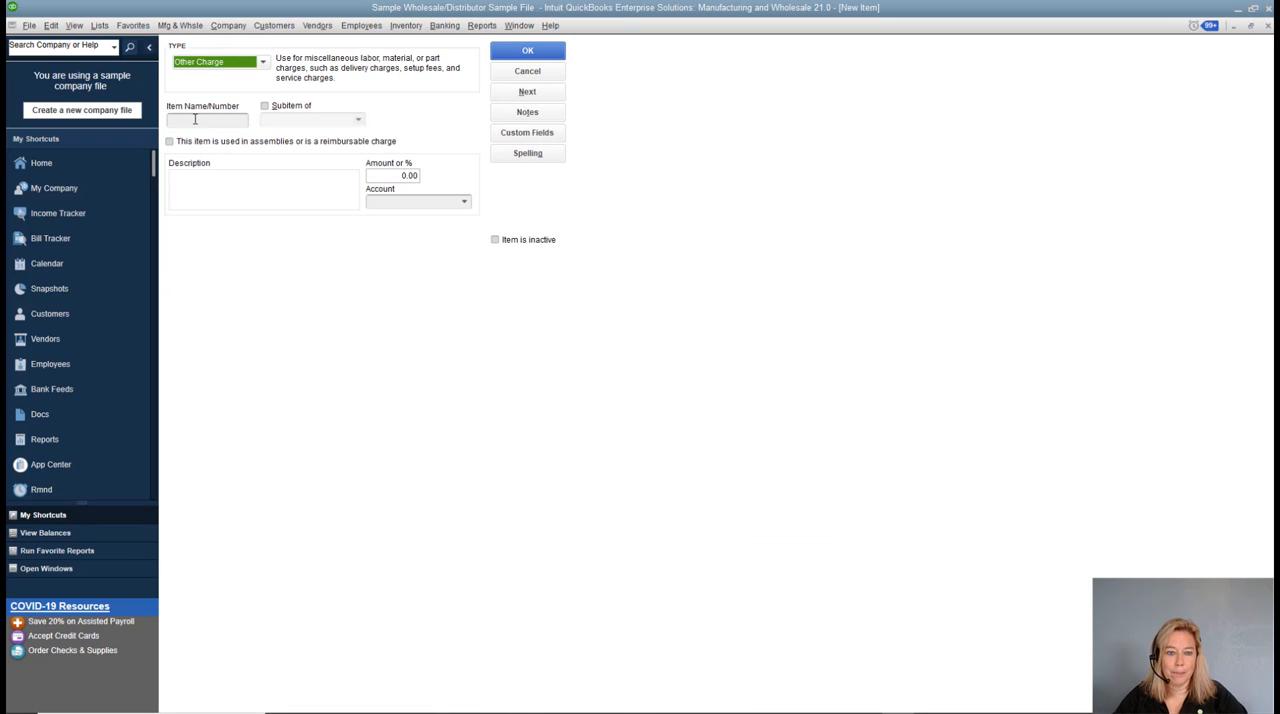
{"action": "left_click", "coordinate": [195, 119]}
{"action": "type", "text": "Sh"}
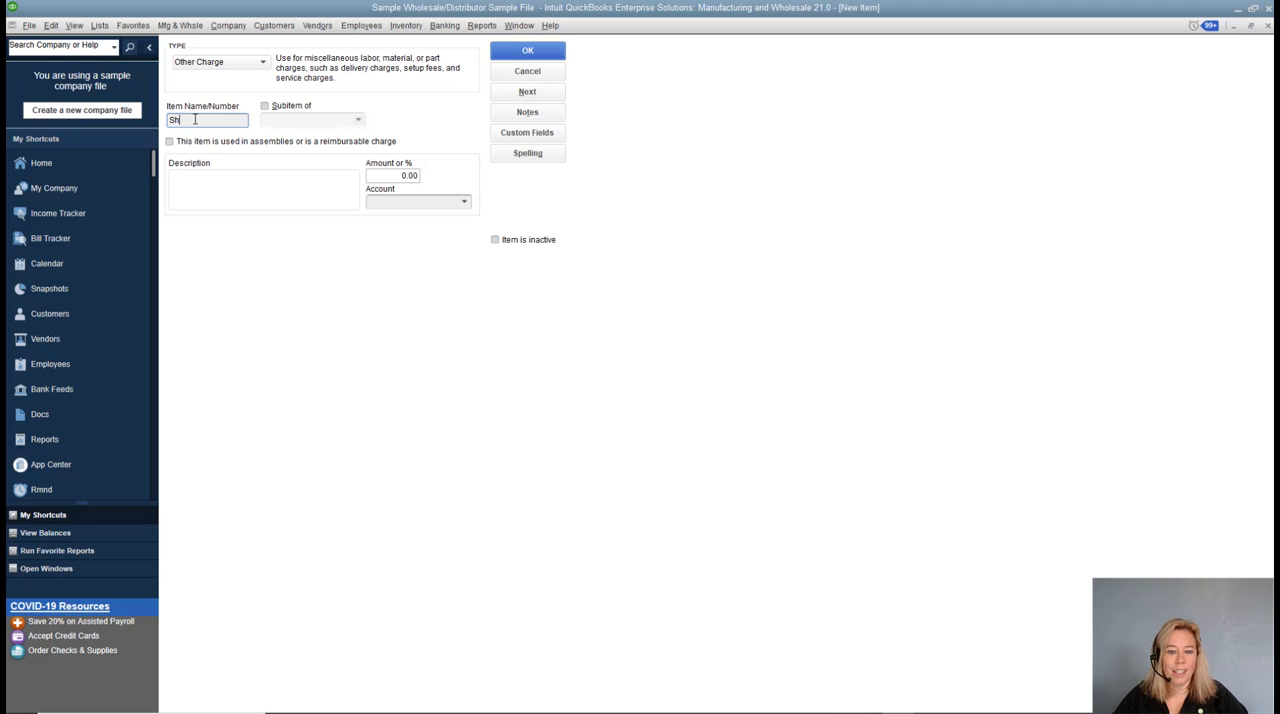
{"action": "type", "text": "ipping"}
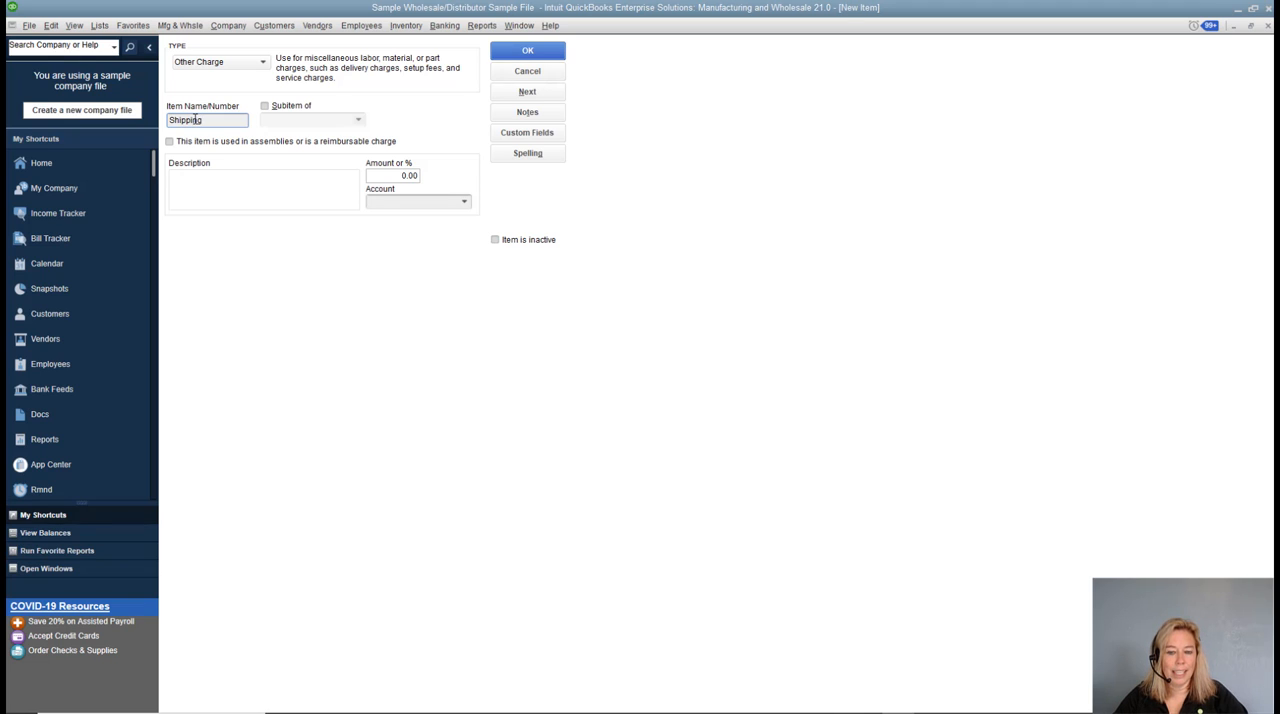
{"action": "type", "text": " & Handling"}
{"action": "key", "text": "Tab"}
{"action": "key", "text": "Tab"}
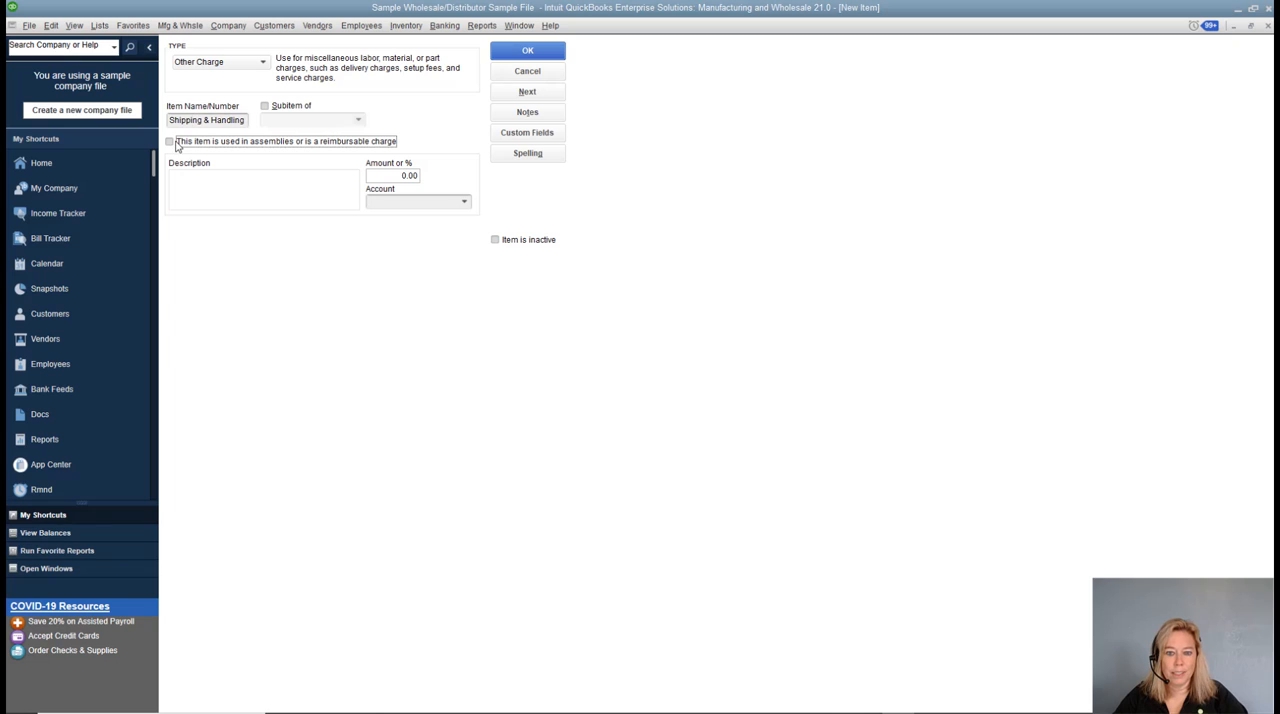
Mark the Shipping & Handling item as used in assemblies or a reimbursable charge and enter the purchase description "Shipping & Handling".
{"action": "left_click", "coordinate": [170, 143]}
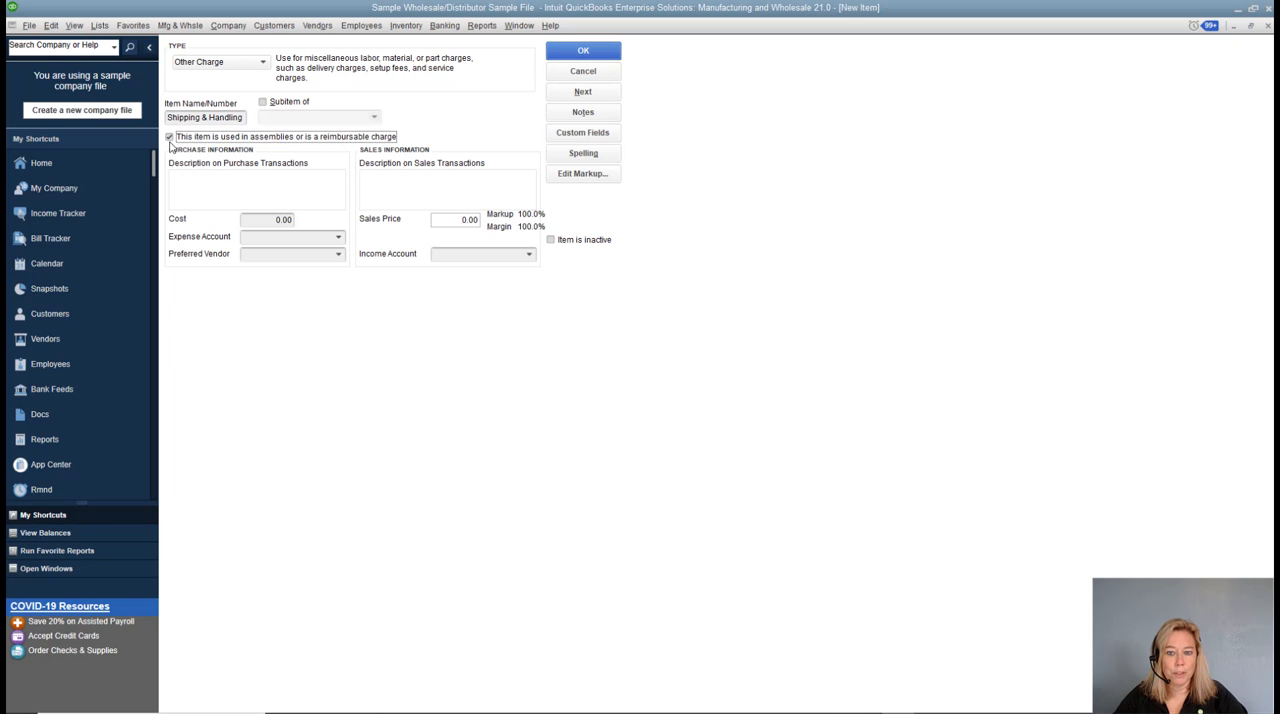
{"action": "left_click", "coordinate": [191, 179]}
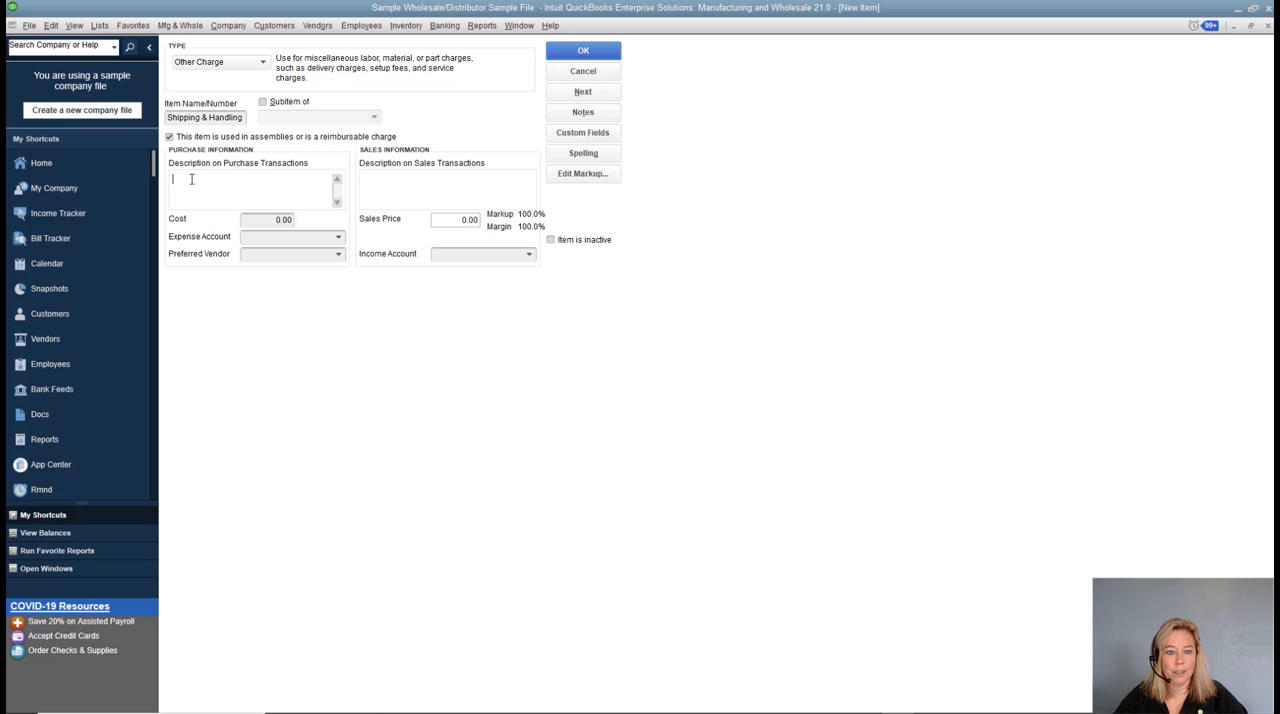
{"action": "type", "text": "Shipping & Handling"}
{"action": "key", "text": "Tab"}
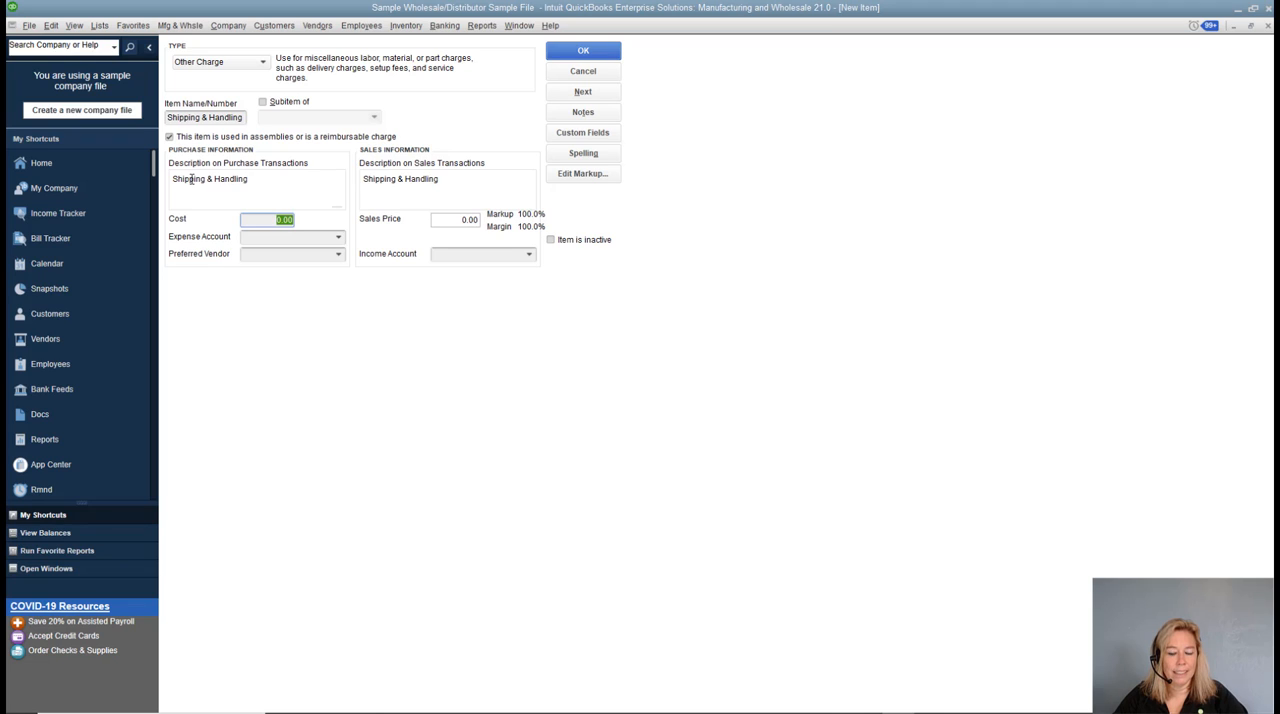
{"action": "key", "text": "Tab"}
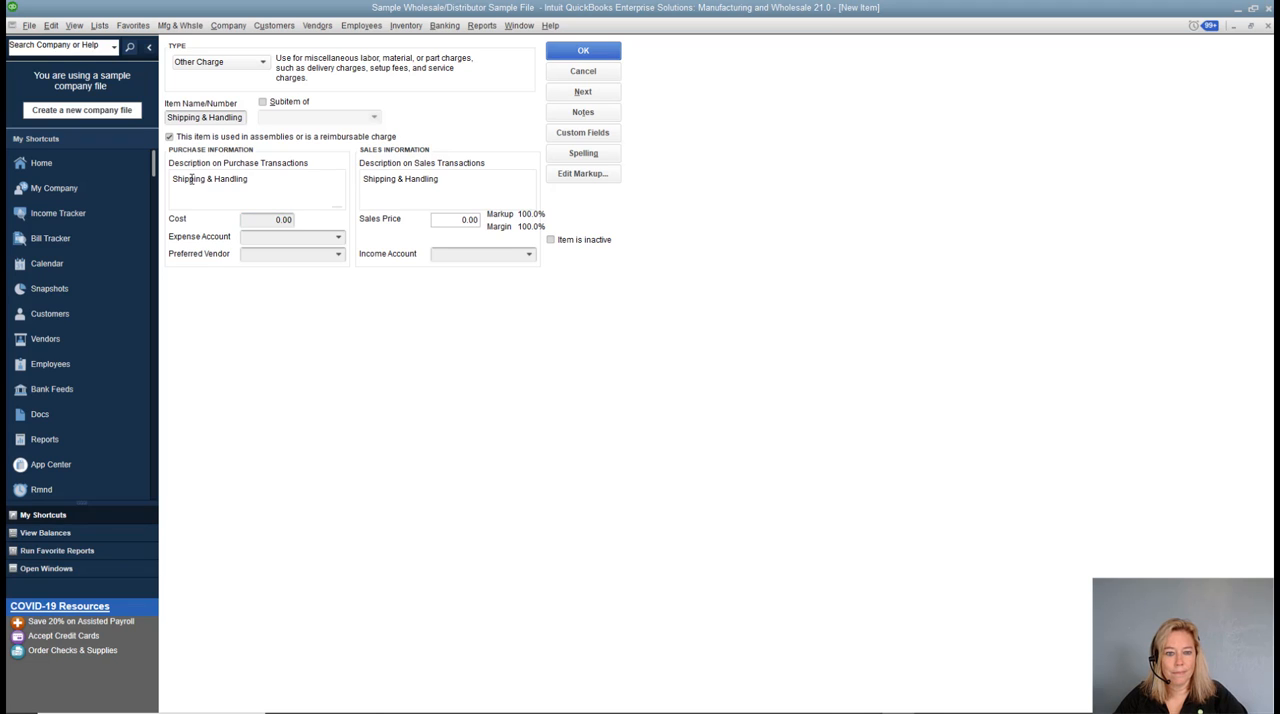
Assign expense account Landed Cost to Allocate and income account Misc. Revenue to the Shipping & Handling item, and save it.
{"action": "left_click", "coordinate": [339, 237]}
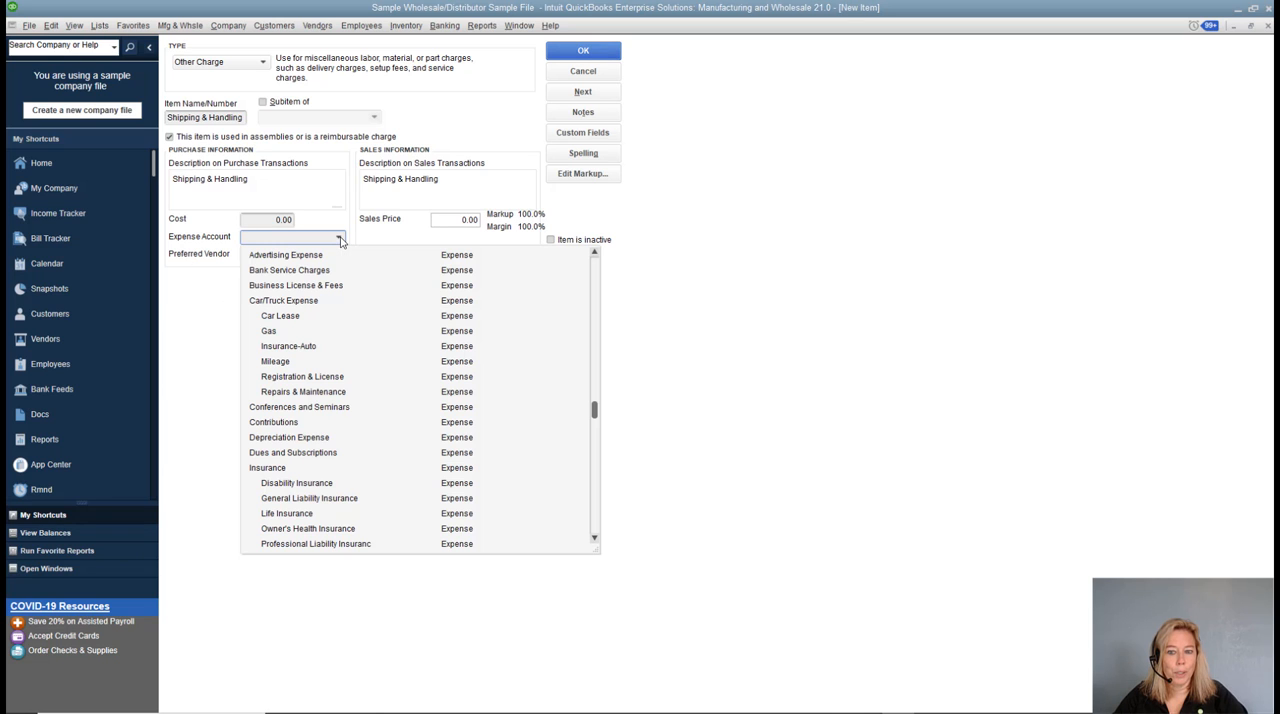
{"action": "left_click_drag", "start_coordinate": [595, 410], "coordinate": [595, 272]}
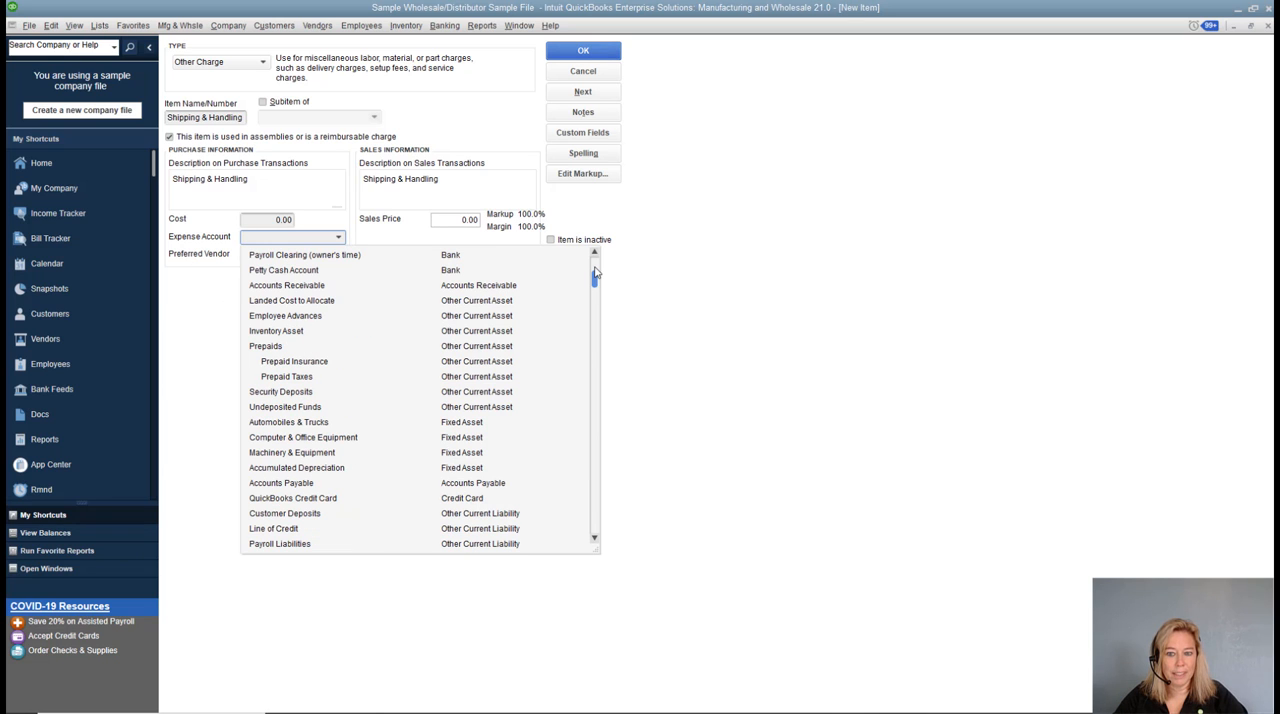
{"action": "left_click", "coordinate": [313, 303]}
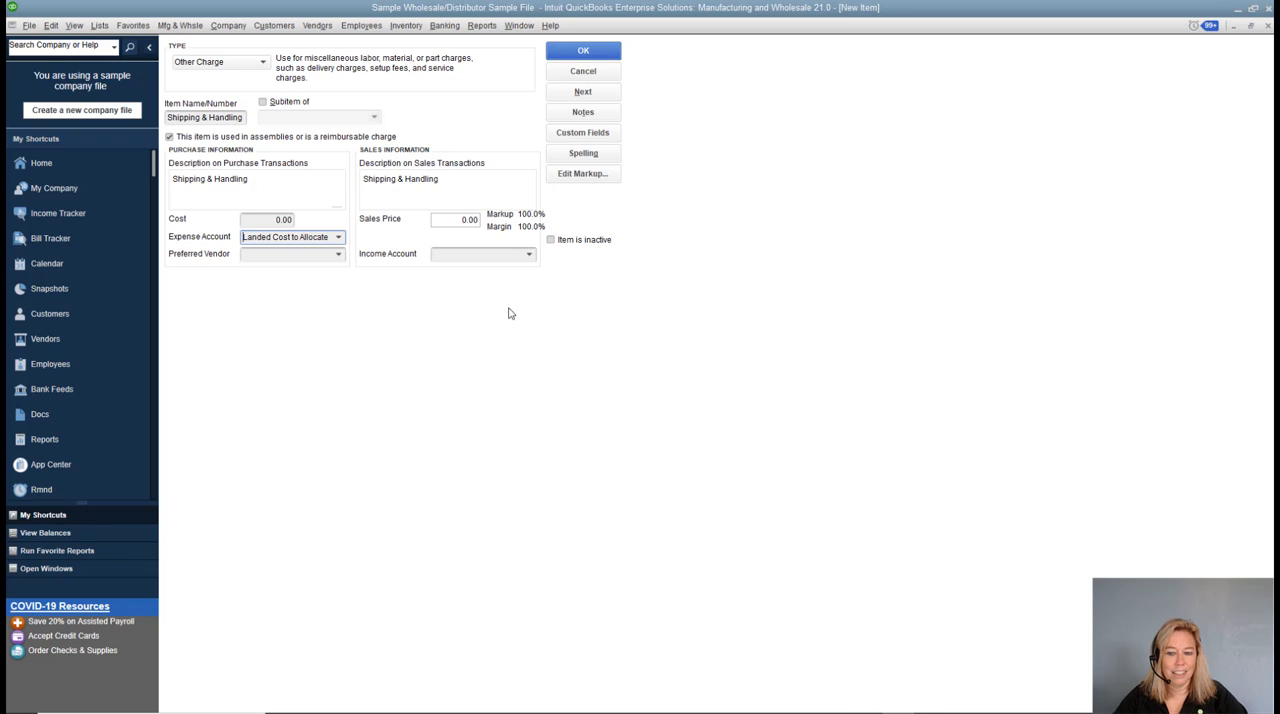
{"action": "left_click", "coordinate": [529, 255]}
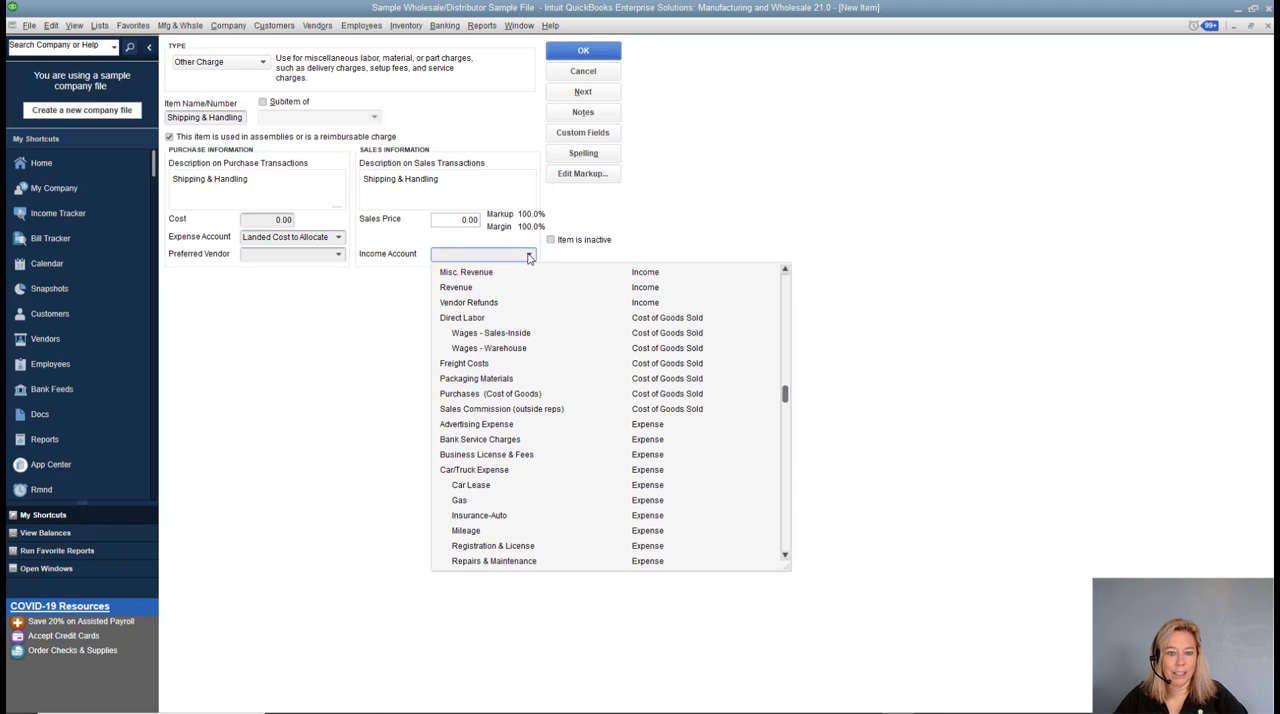
{"action": "left_click", "coordinate": [448, 276]}
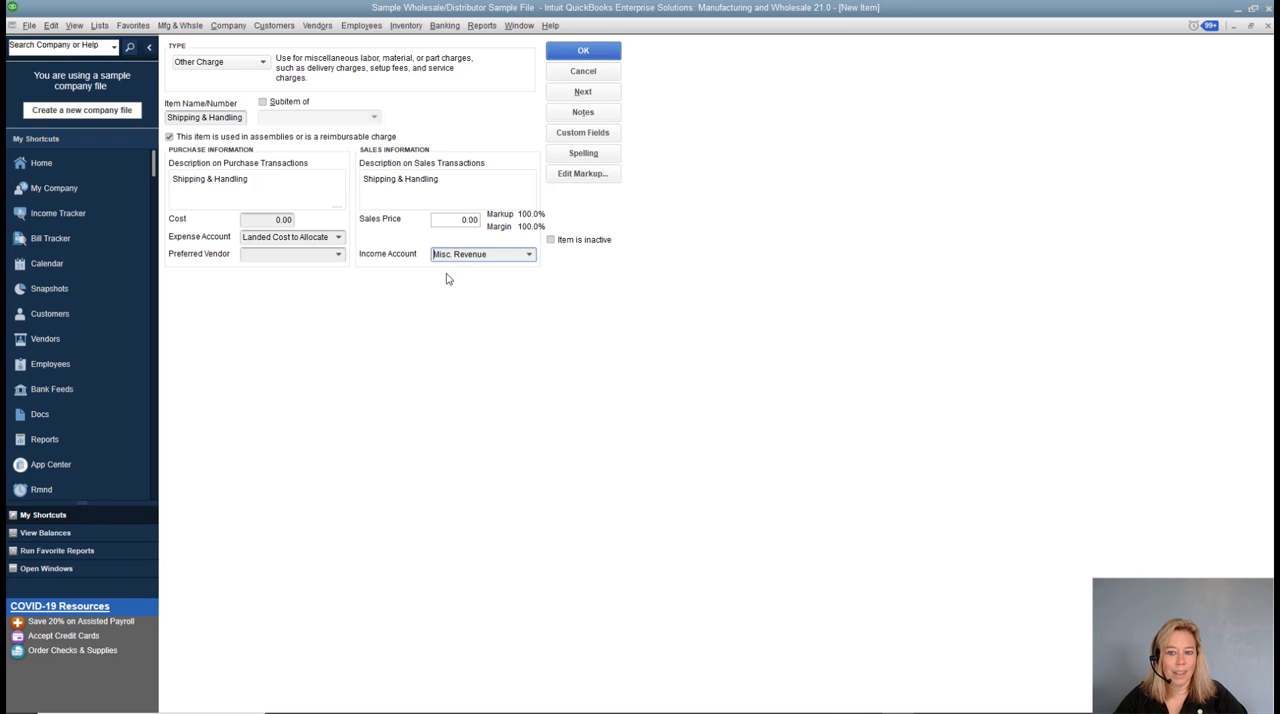
{"action": "left_click", "coordinate": [608, 59]}
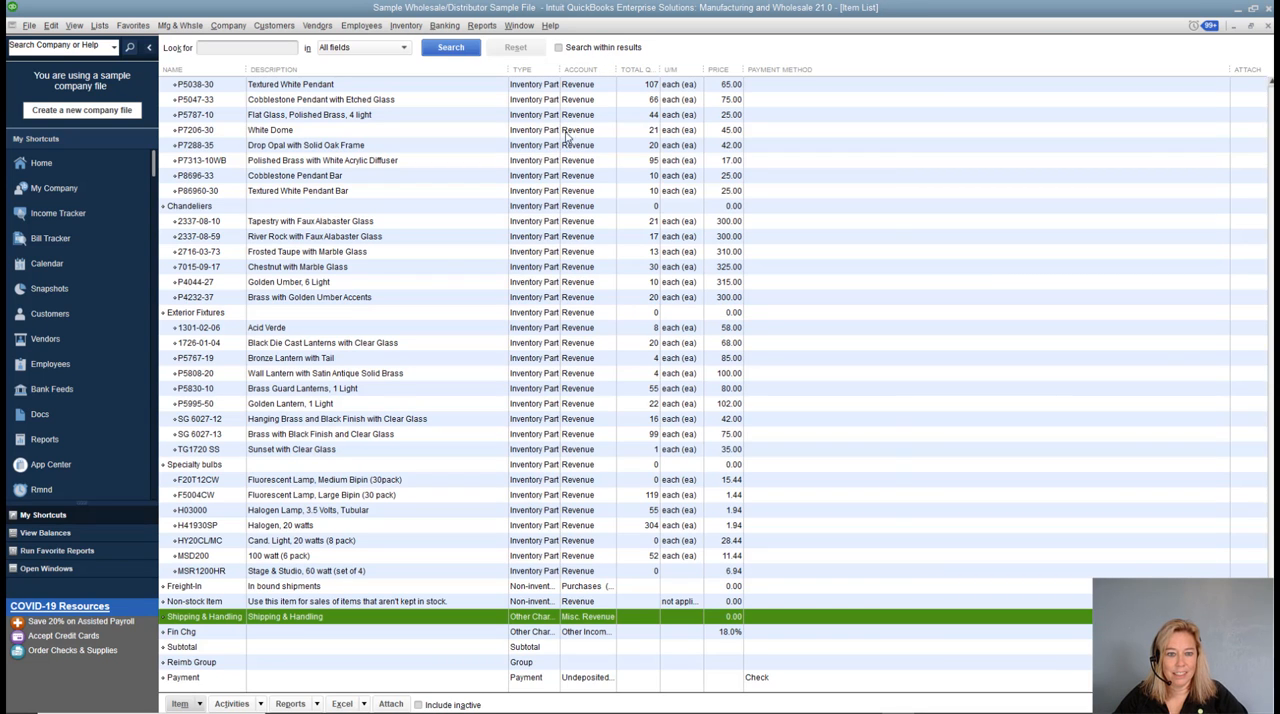
Start another new item of type Other Charge and name it "Custom Duty".
{"action": "left_click", "coordinate": [200, 704]}
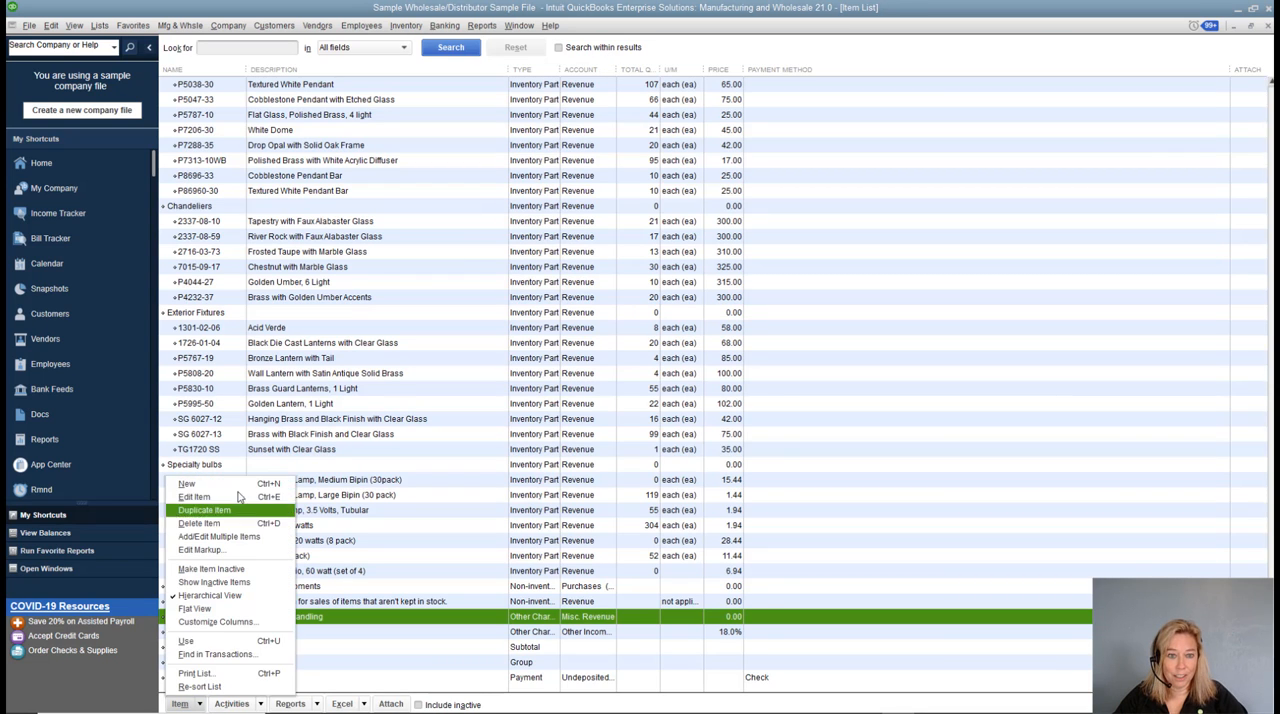
{"action": "left_click", "coordinate": [186, 483]}
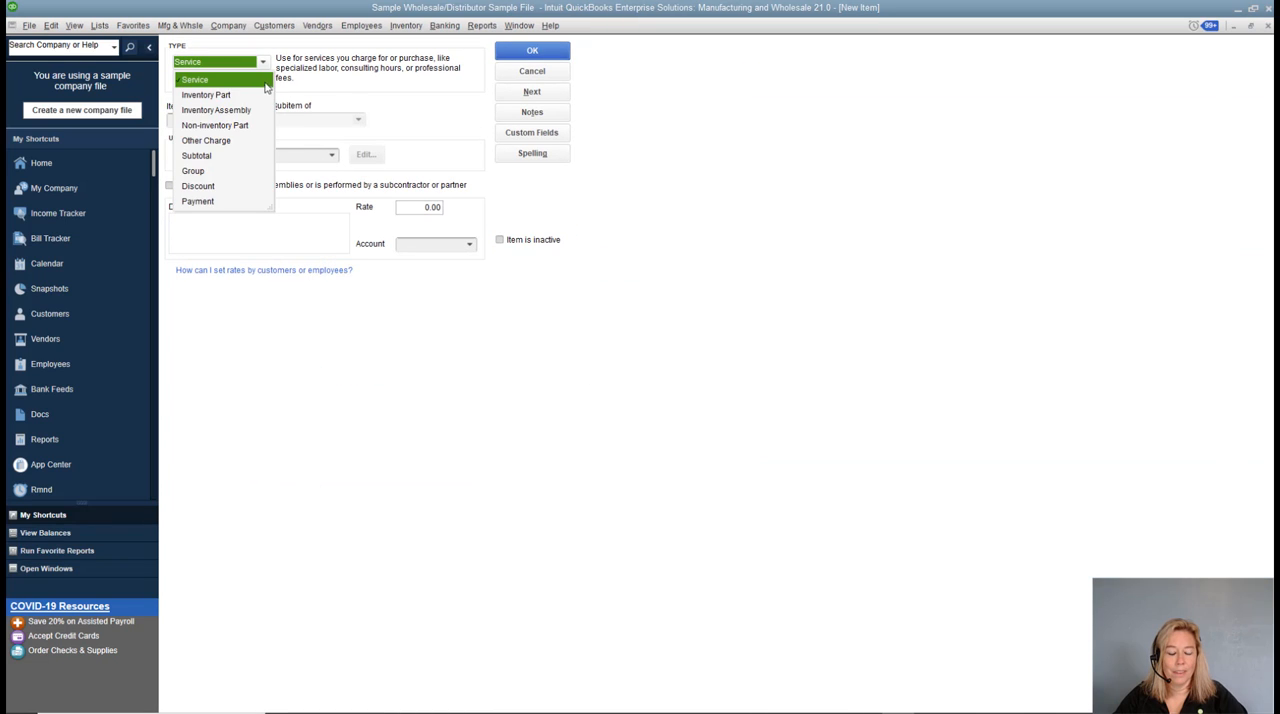
{"action": "left_click", "coordinate": [202, 141]}
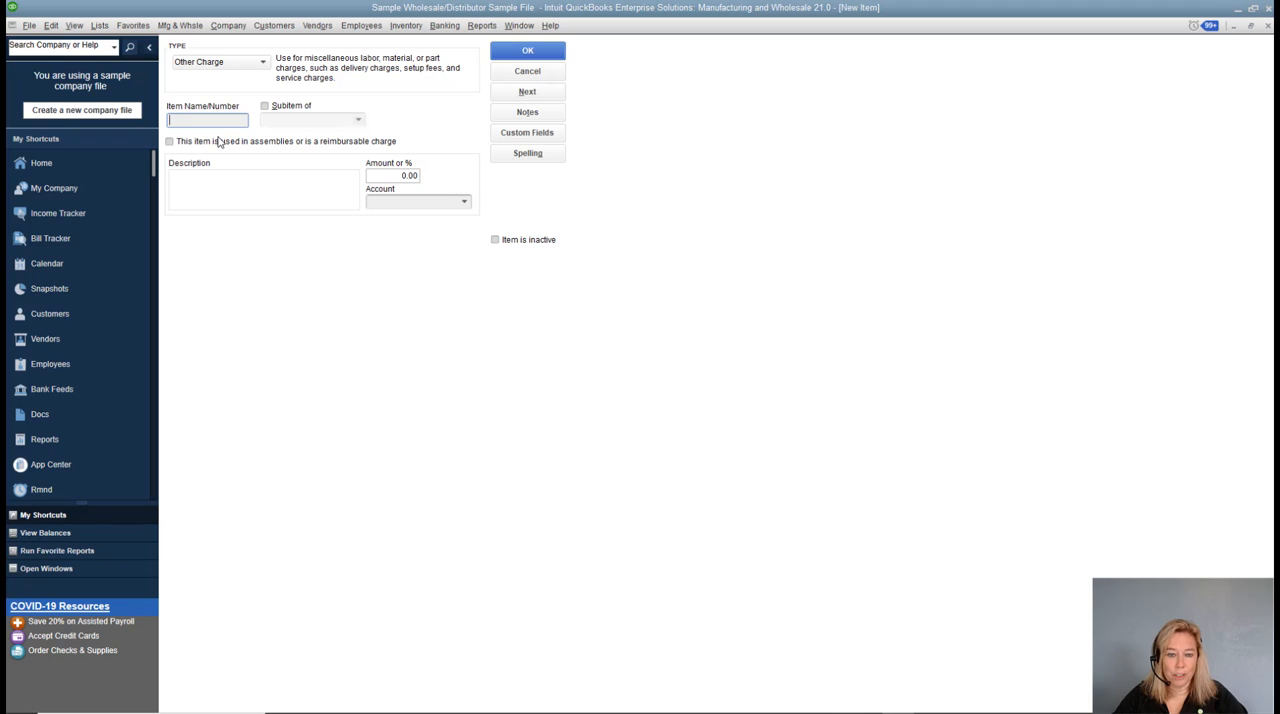
{"action": "type", "text": "Duties"}
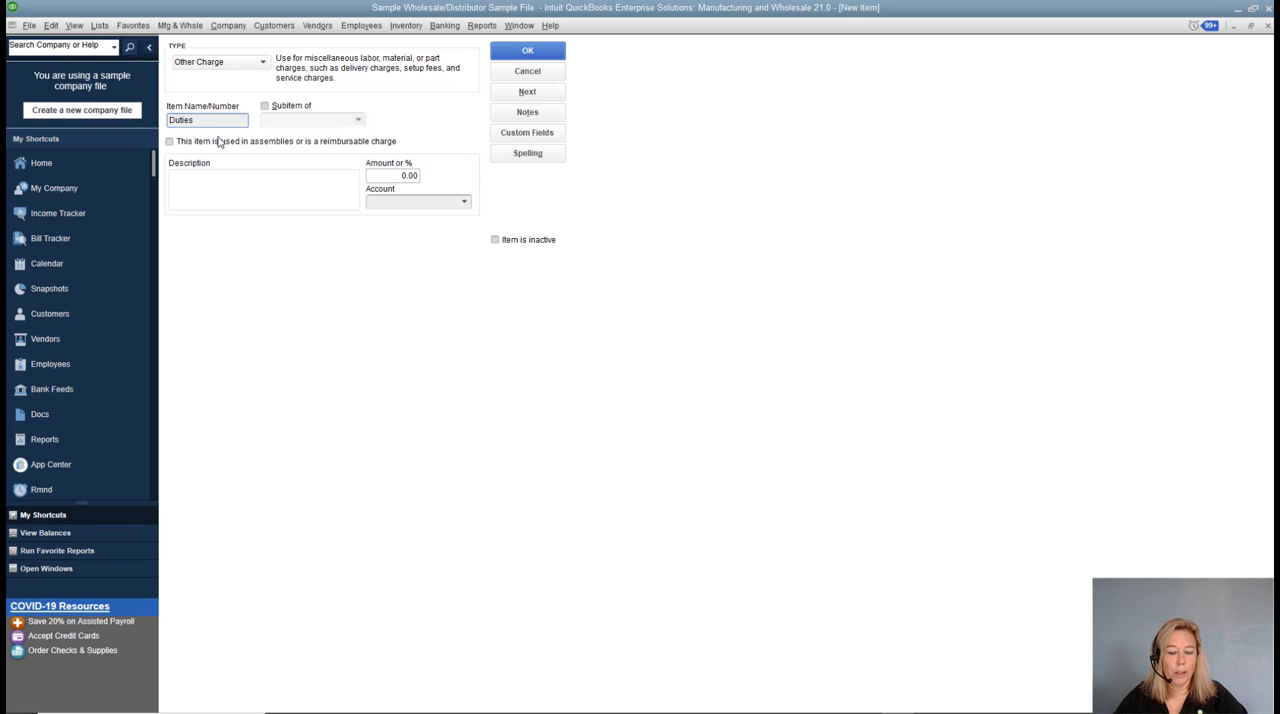
{"action": "key", "text": "BackSpace"}
{"action": "key", "text": "BackSpace"}
{"action": "key", "text": "BackSpace"}
{"action": "key", "text": "BackSpace"}
{"action": "key", "text": "BackSpace"}
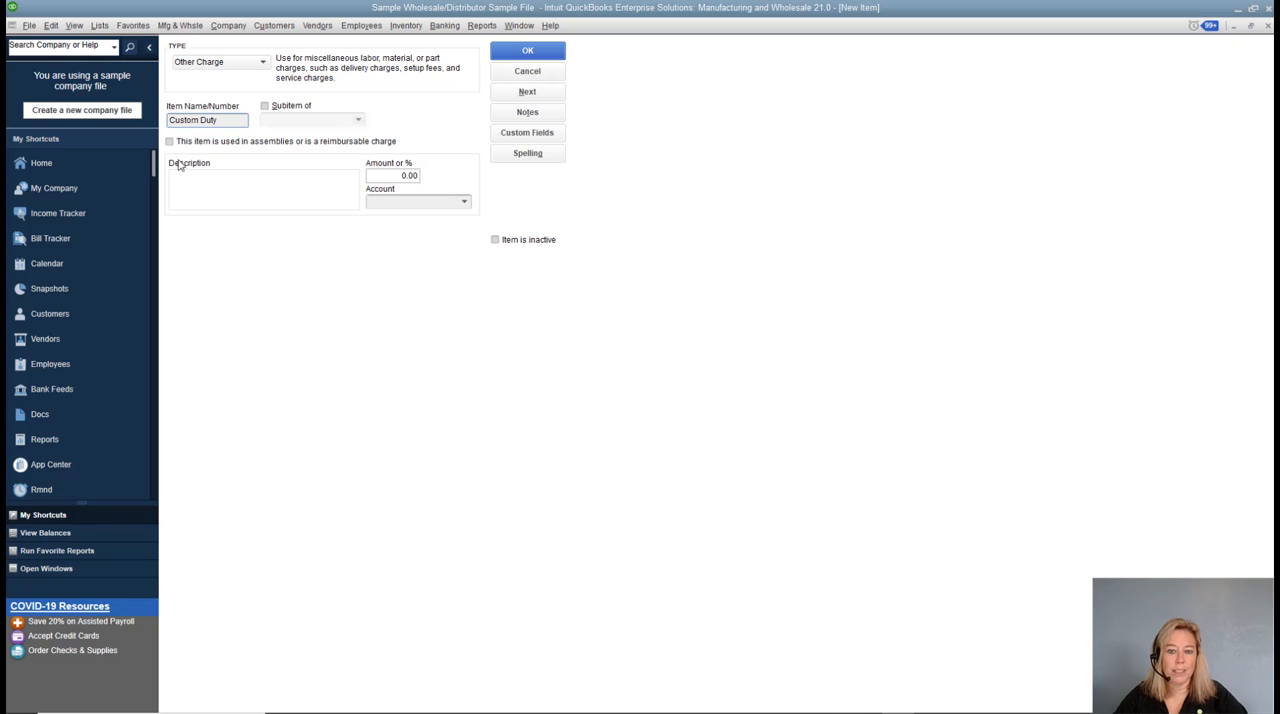
Mark the Custom Duty item as used in assemblies or a reimbursable charge and enter the purchase description "Custom Duty".
{"action": "left_click", "coordinate": [169, 142]}
{"action": "left_click", "coordinate": [190, 176]}
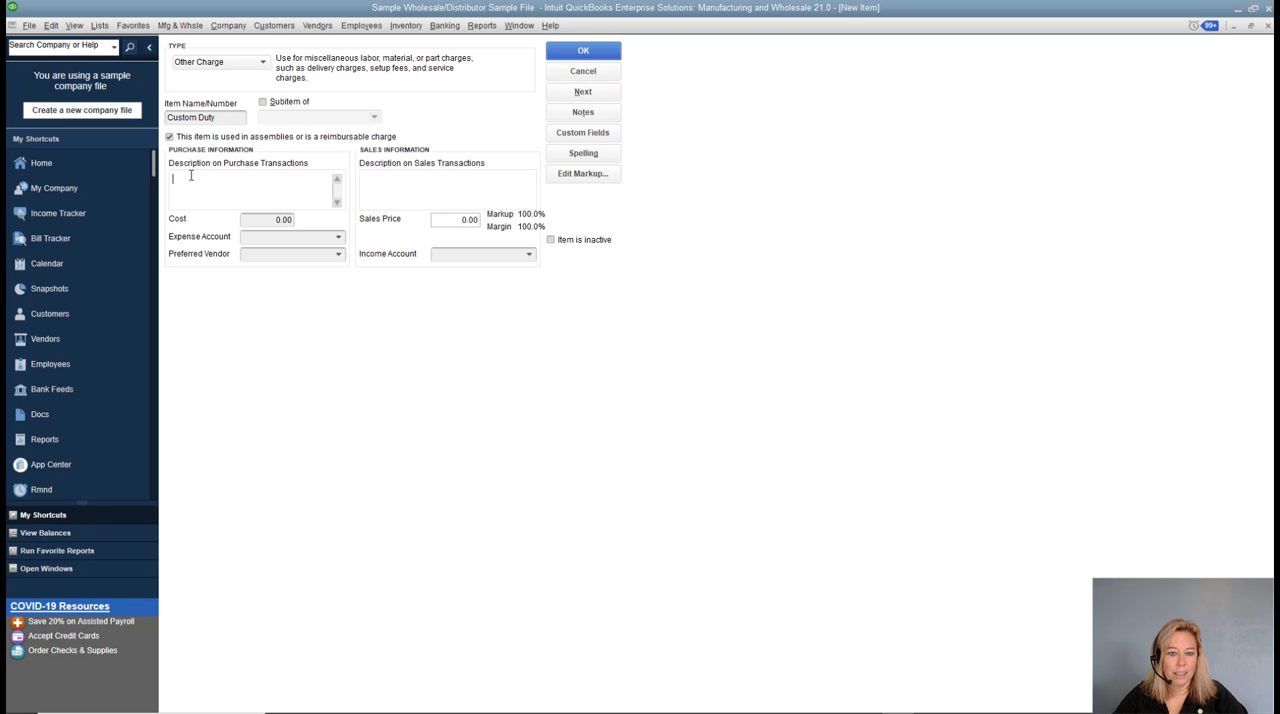
{"action": "type", "text": "Custom Duty"}
{"action": "key", "text": "Tab"}
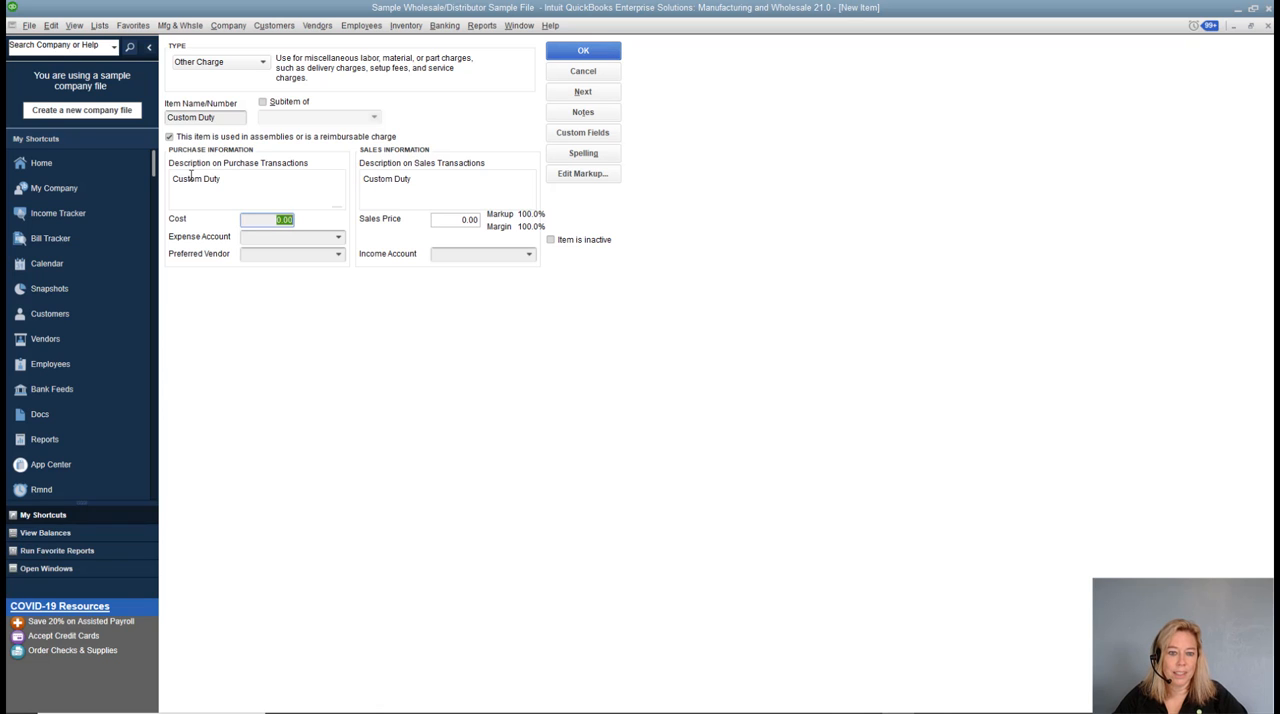
Assign expense account Landed Cost to Allocate and income account Misc. Revenue to the Custom Duty item, and save it.
{"action": "left_click", "coordinate": [333, 240]}
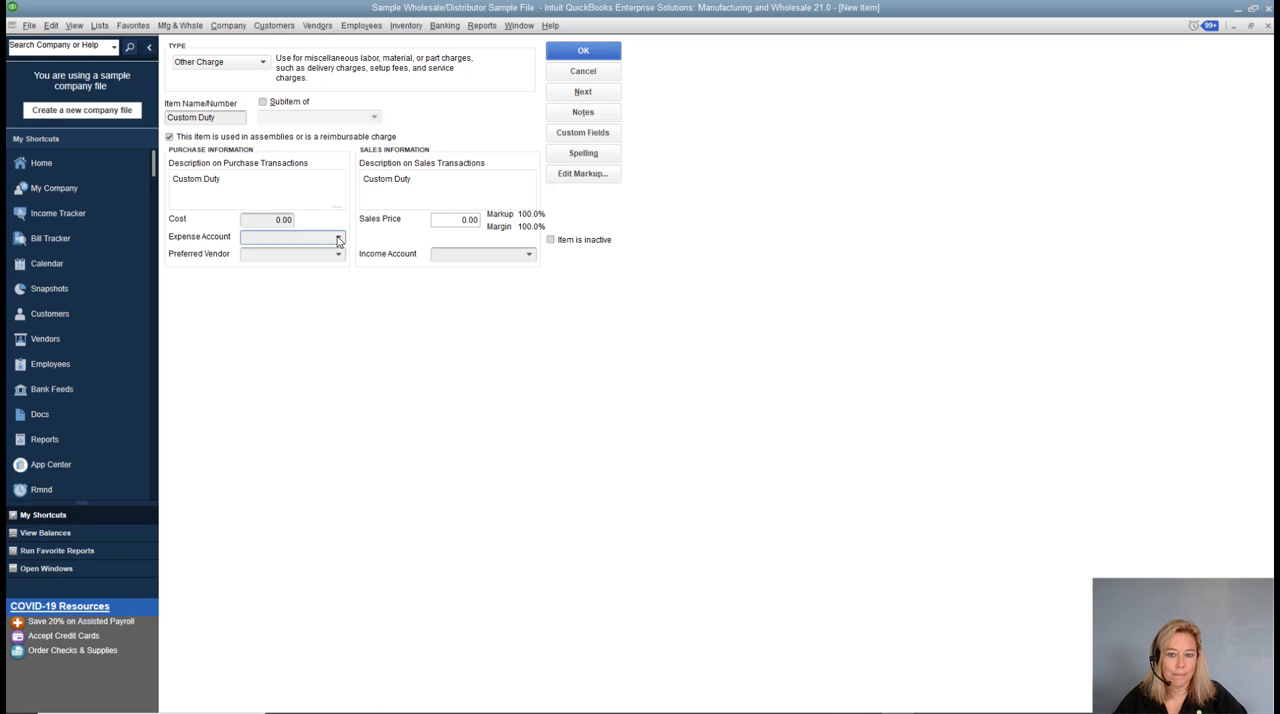
{"action": "scroll", "coordinate": [596, 265], "scroll_direction": "up", "scroll_amount": 5}
{"action": "scroll", "coordinate": [597, 267], "scroll_direction": "up", "scroll_amount": 6}
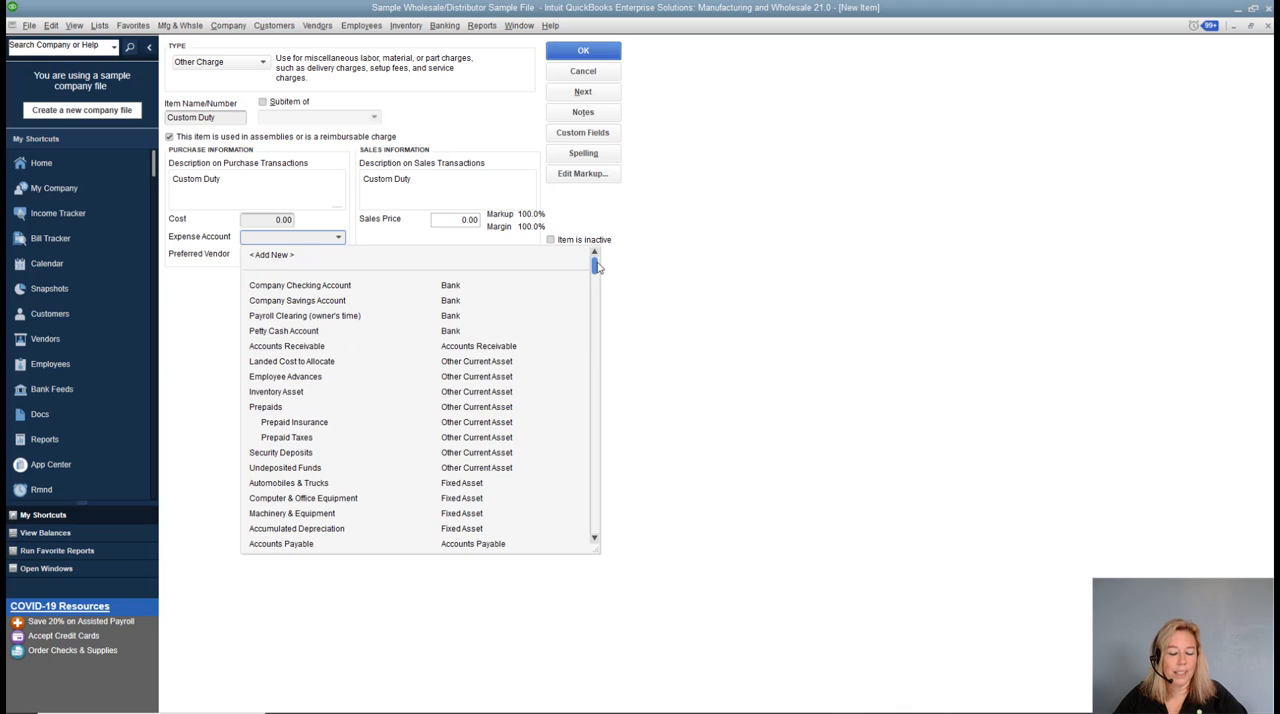
{"action": "left_click", "coordinate": [287, 363]}
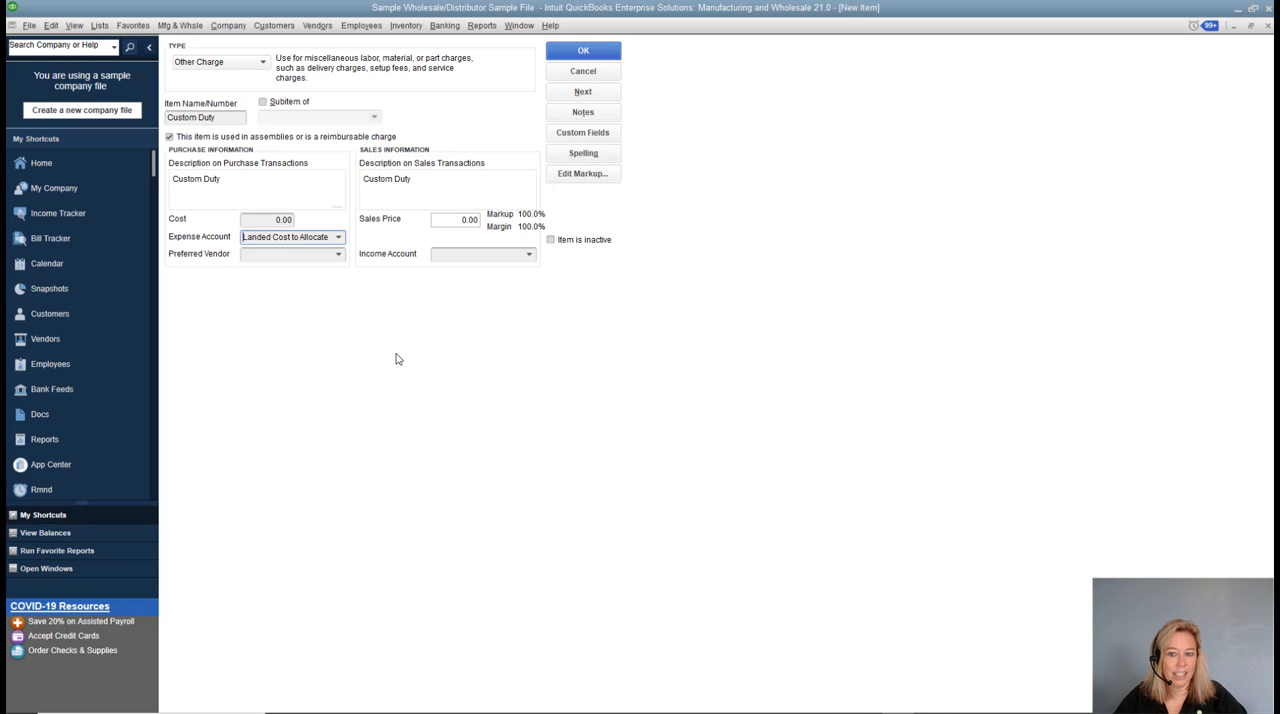
{"action": "left_click", "coordinate": [530, 255]}
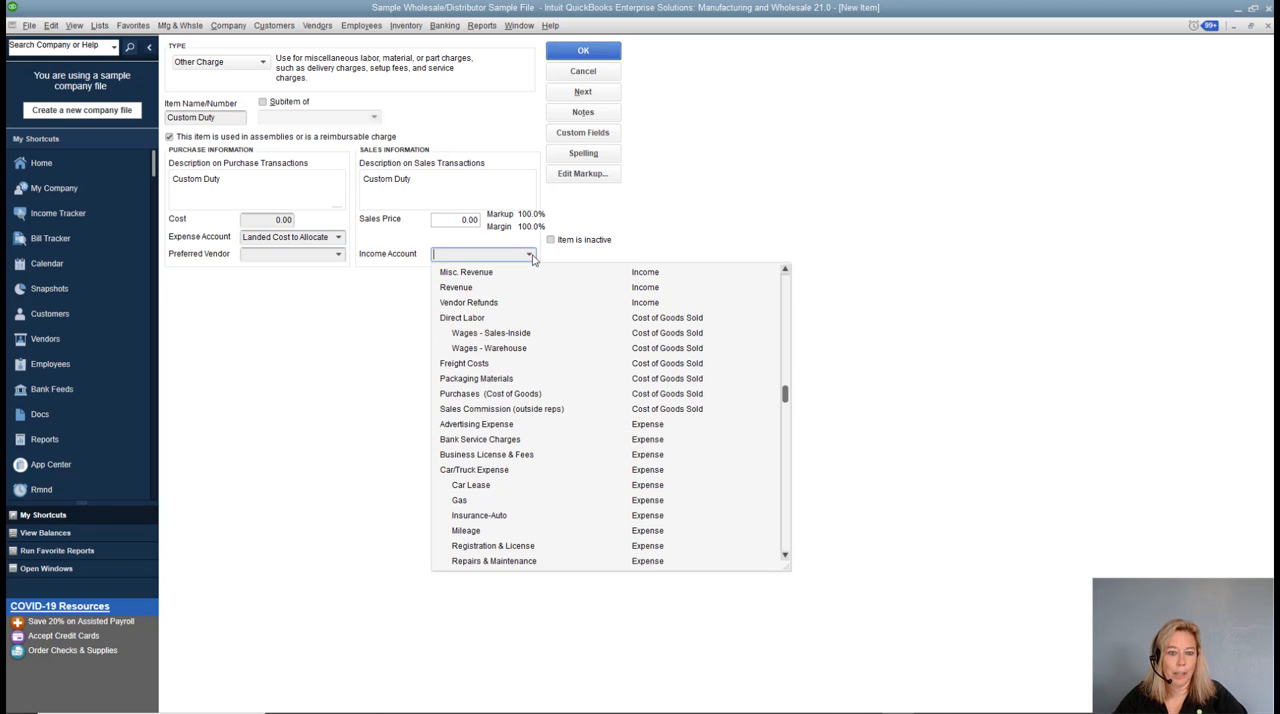
{"action": "left_click", "coordinate": [487, 276]}
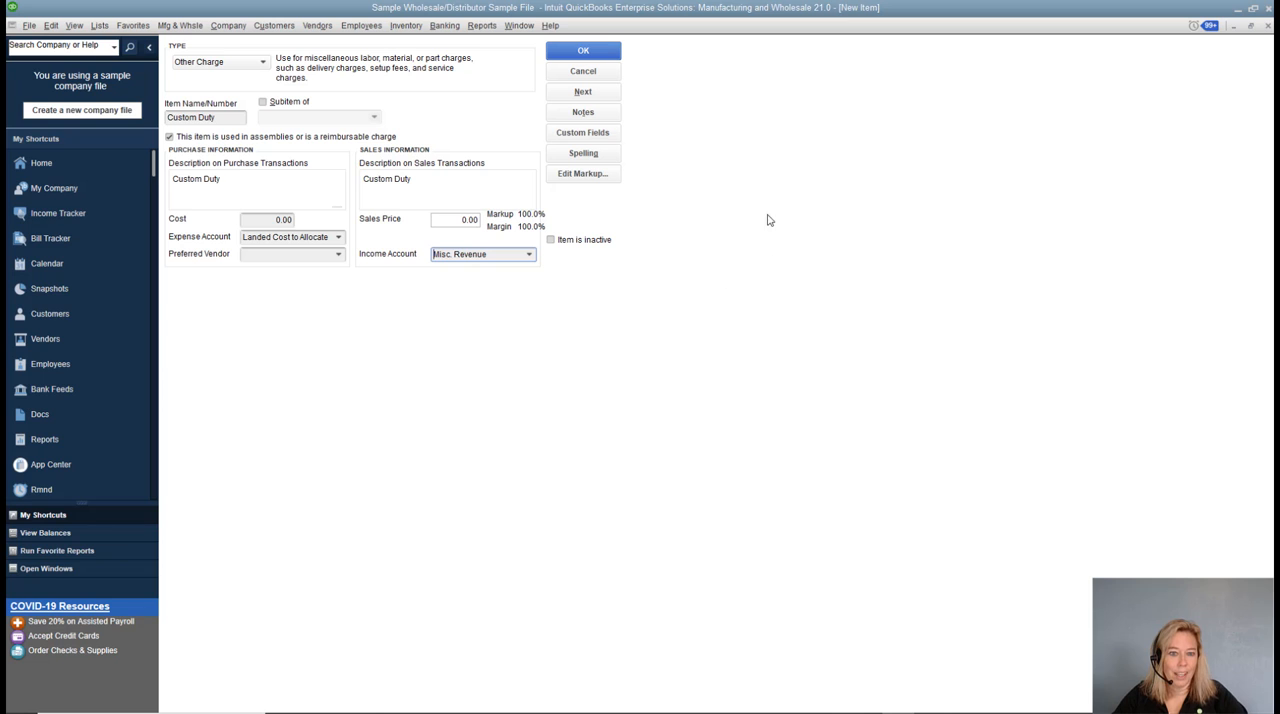
{"action": "left_click", "coordinate": [610, 58]}
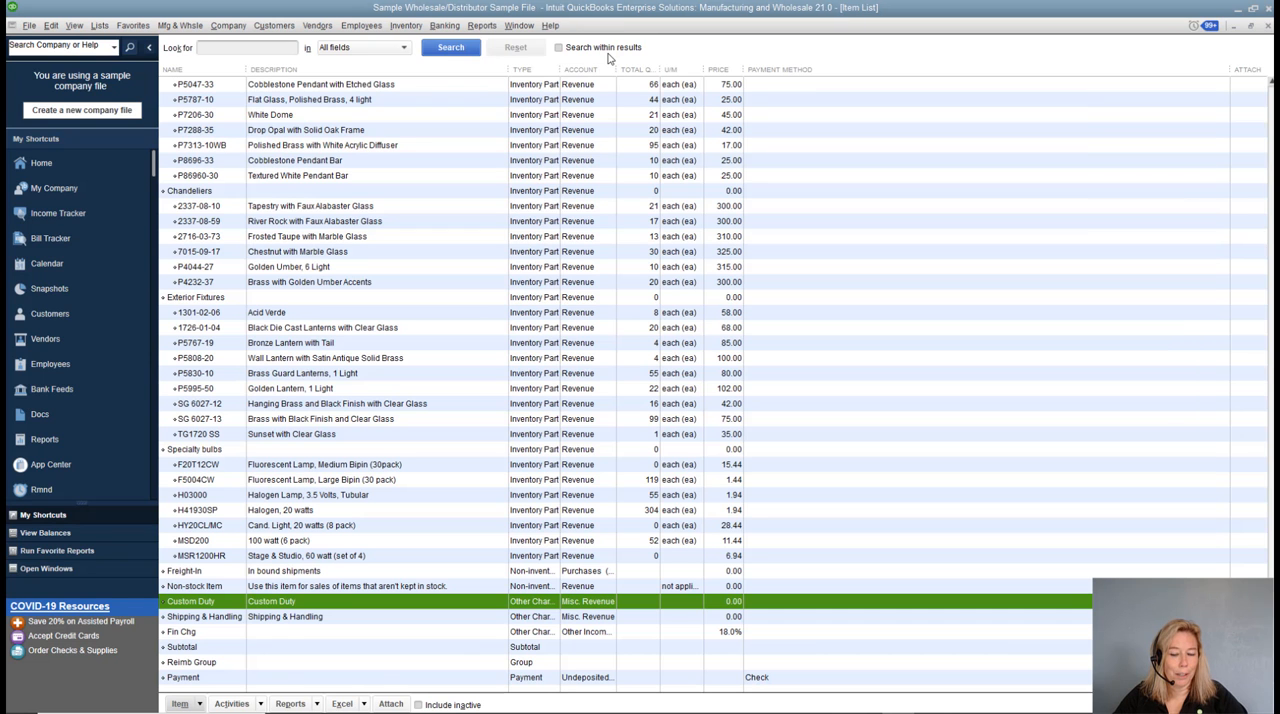
Start a new Other Charge item named "Insurance" and mark it as used in assemblies or a reimbursable charge.
{"action": "left_click", "coordinate": [199, 704]}
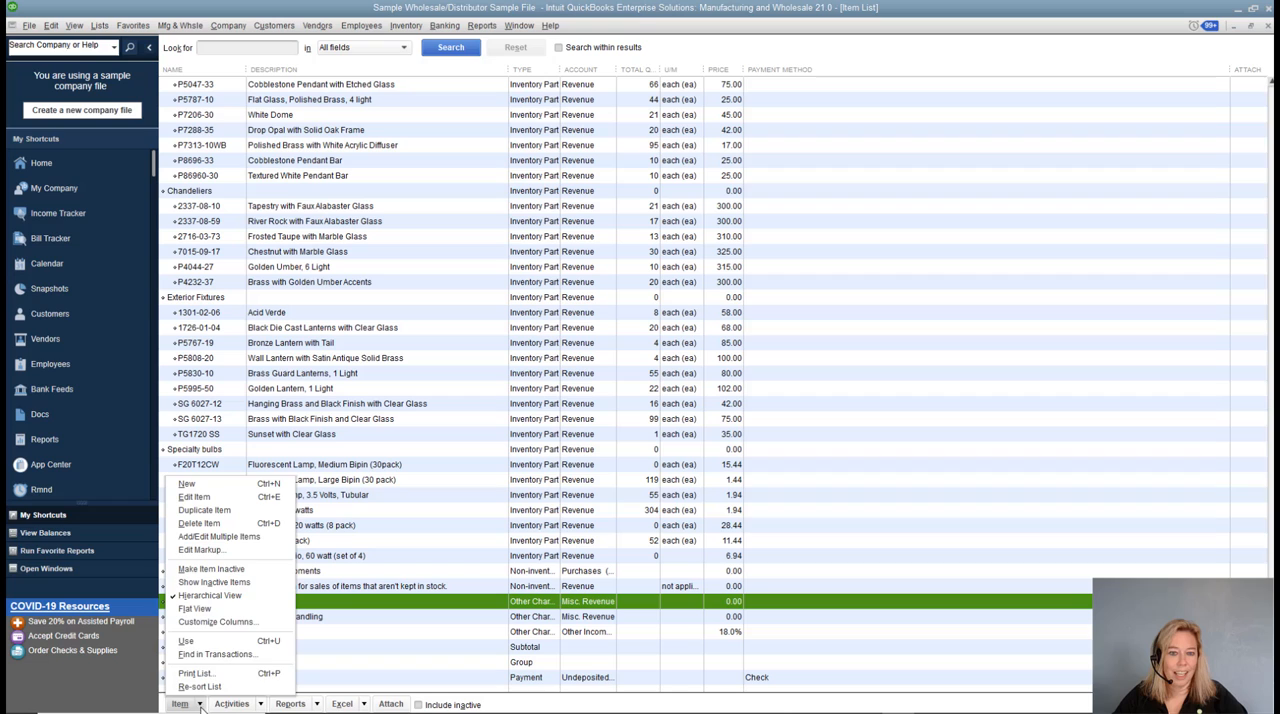
{"action": "left_click", "coordinate": [228, 494]}
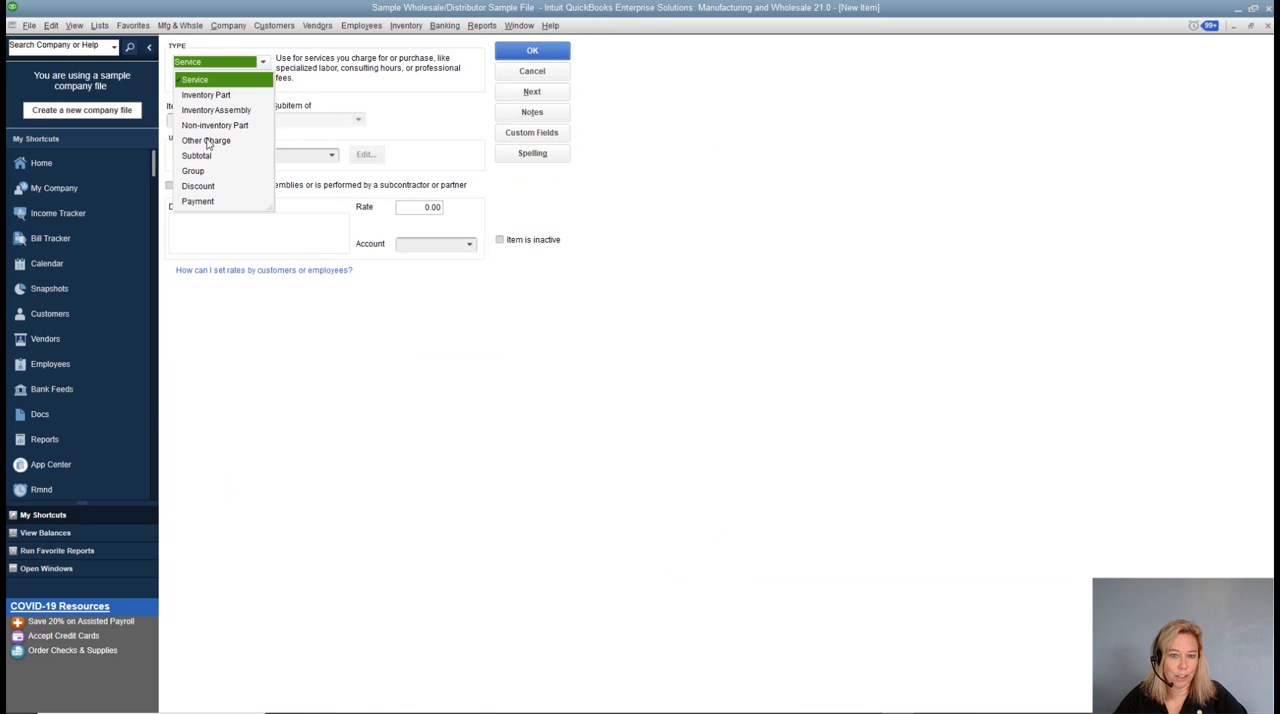
{"action": "left_click", "coordinate": [206, 141]}
{"action": "left_click", "coordinate": [202, 120]}
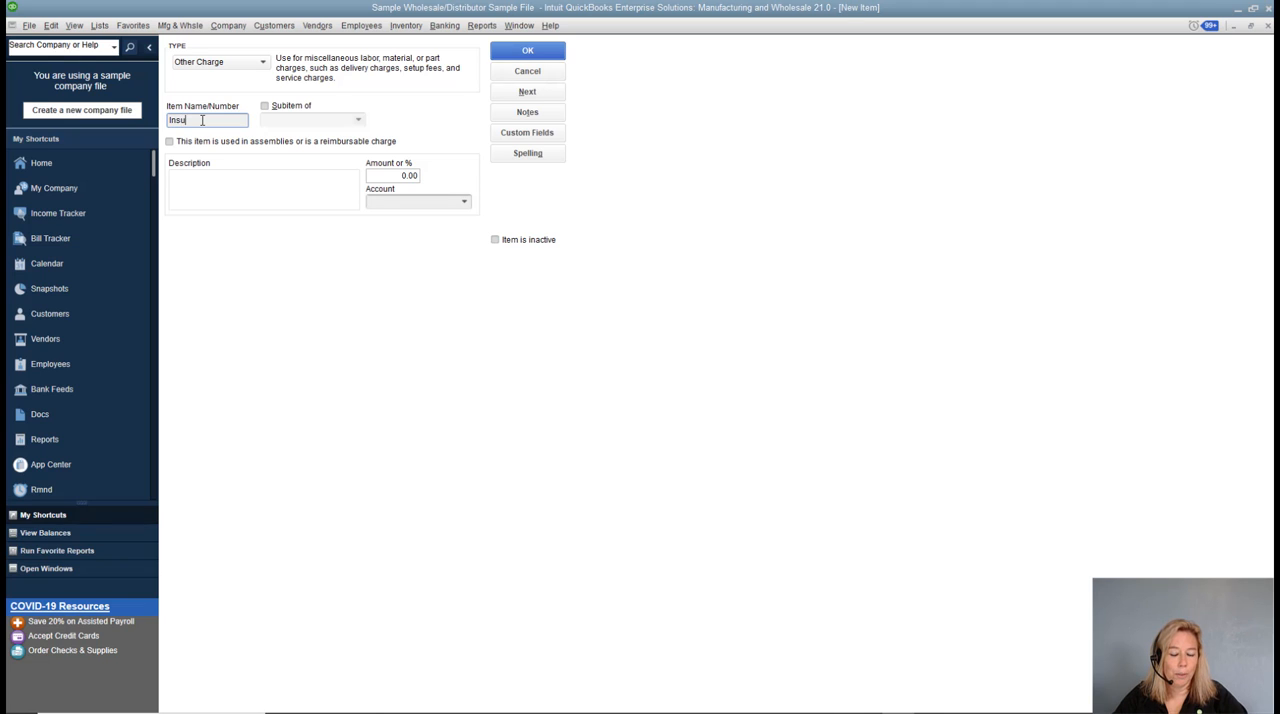
{"action": "type", "text": "Insurance"}
{"action": "left_click", "coordinate": [170, 142]}
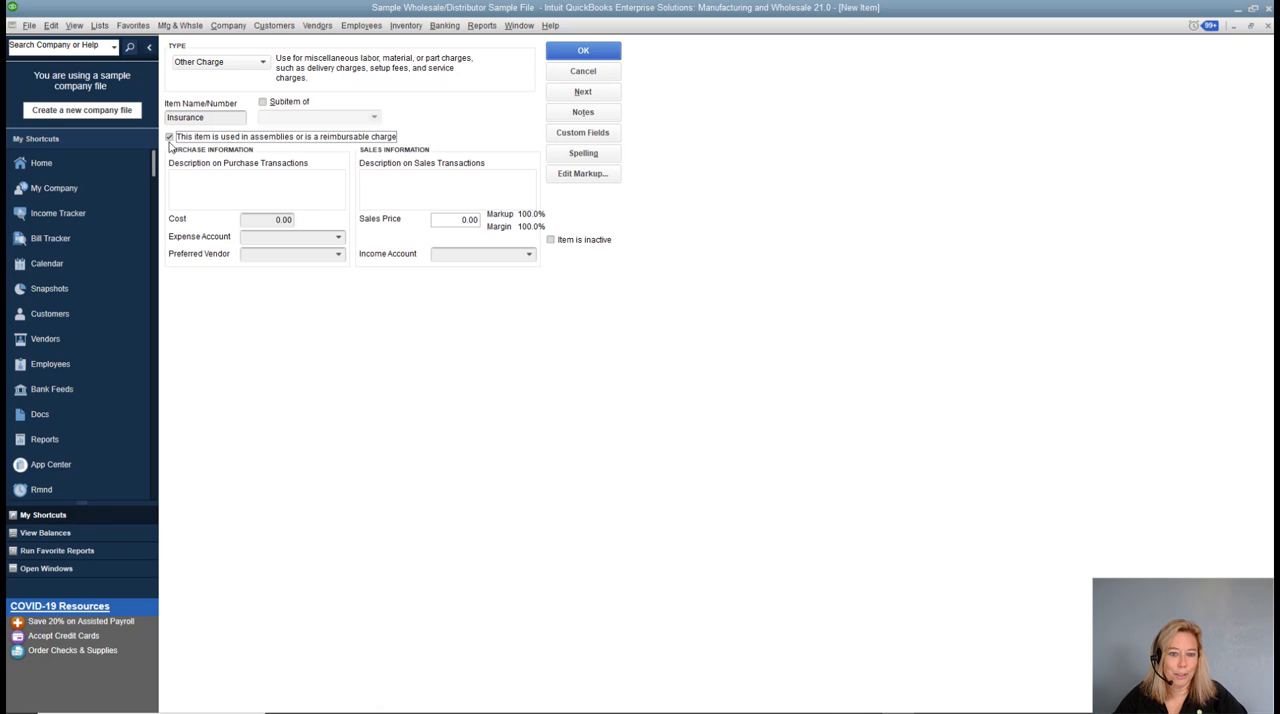
Enter "Insurance on Shipment" as the purchase description of the Insurance item.
{"action": "left_click", "coordinate": [181, 177]}
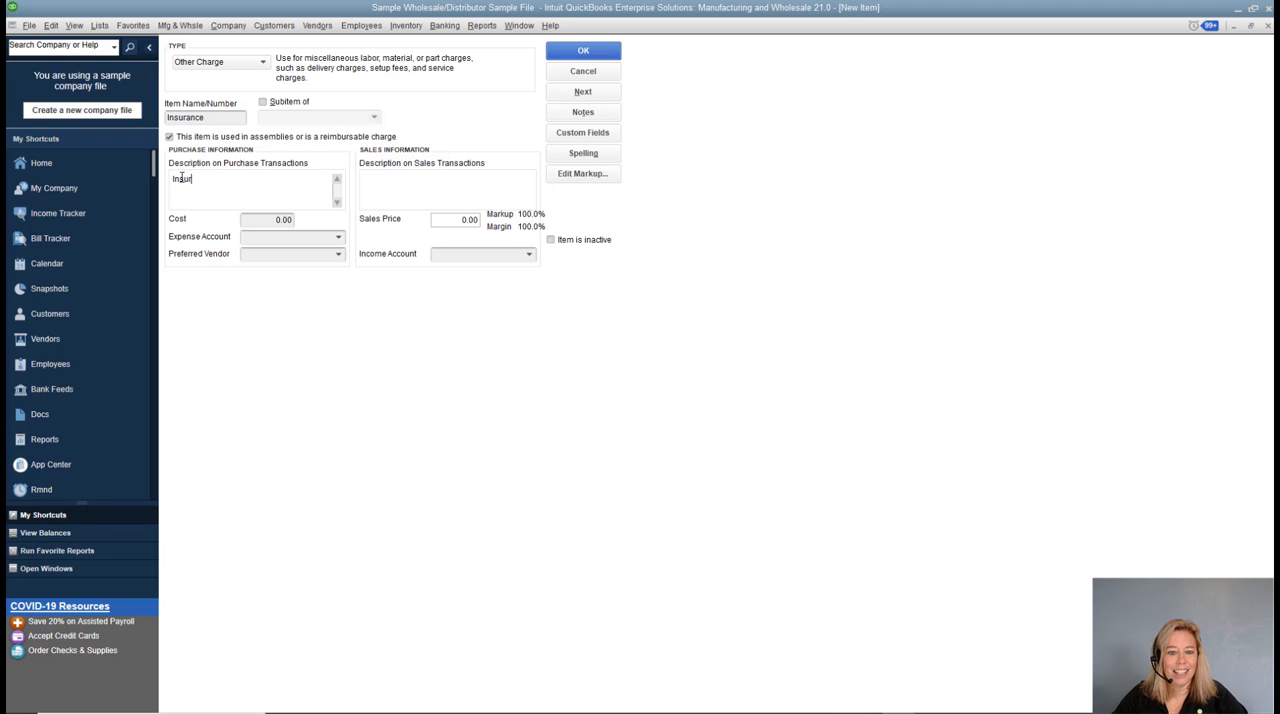
{"action": "type", "text": "Insurance on "}
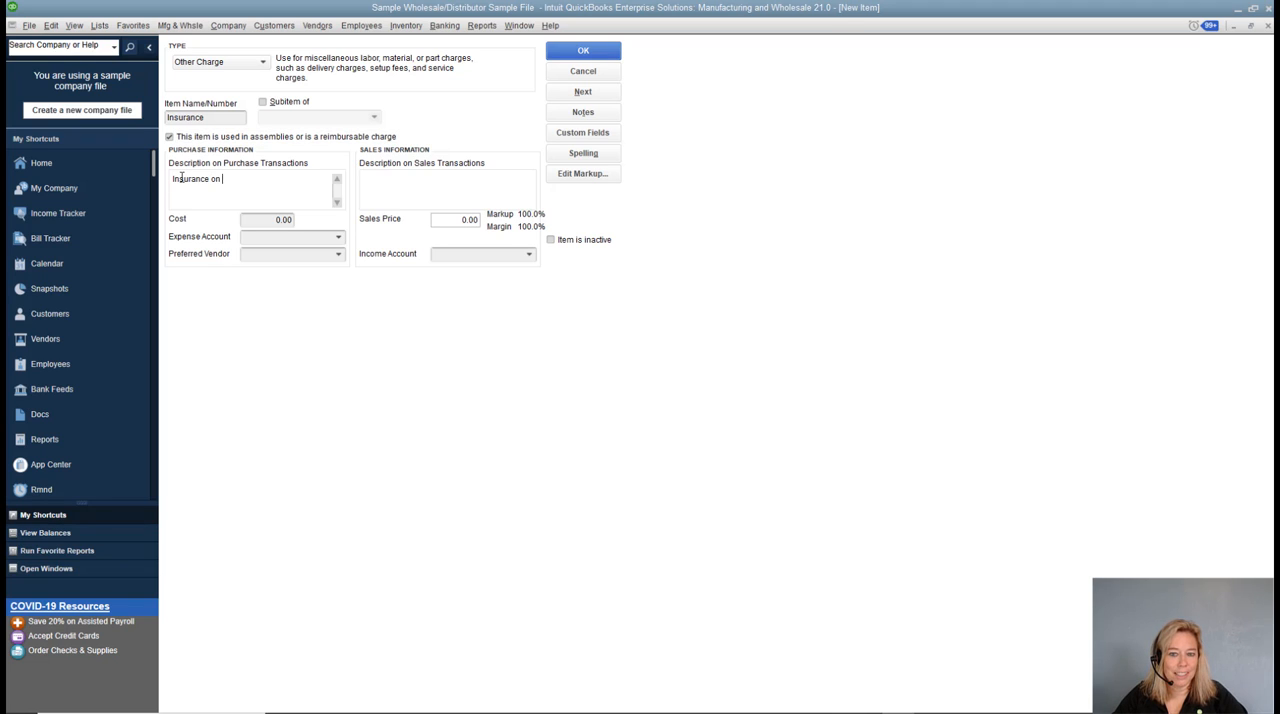
{"action": "type", "text": "Shipment"}
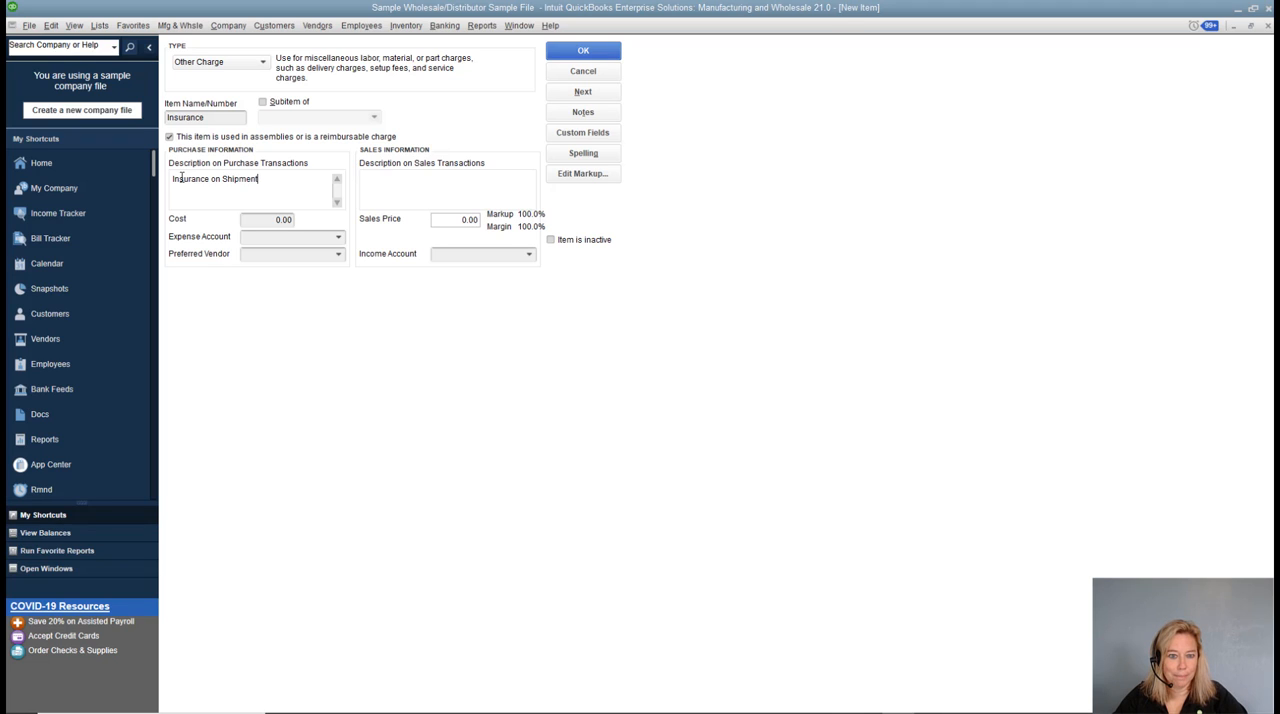
{"action": "key", "text": "Tab"}
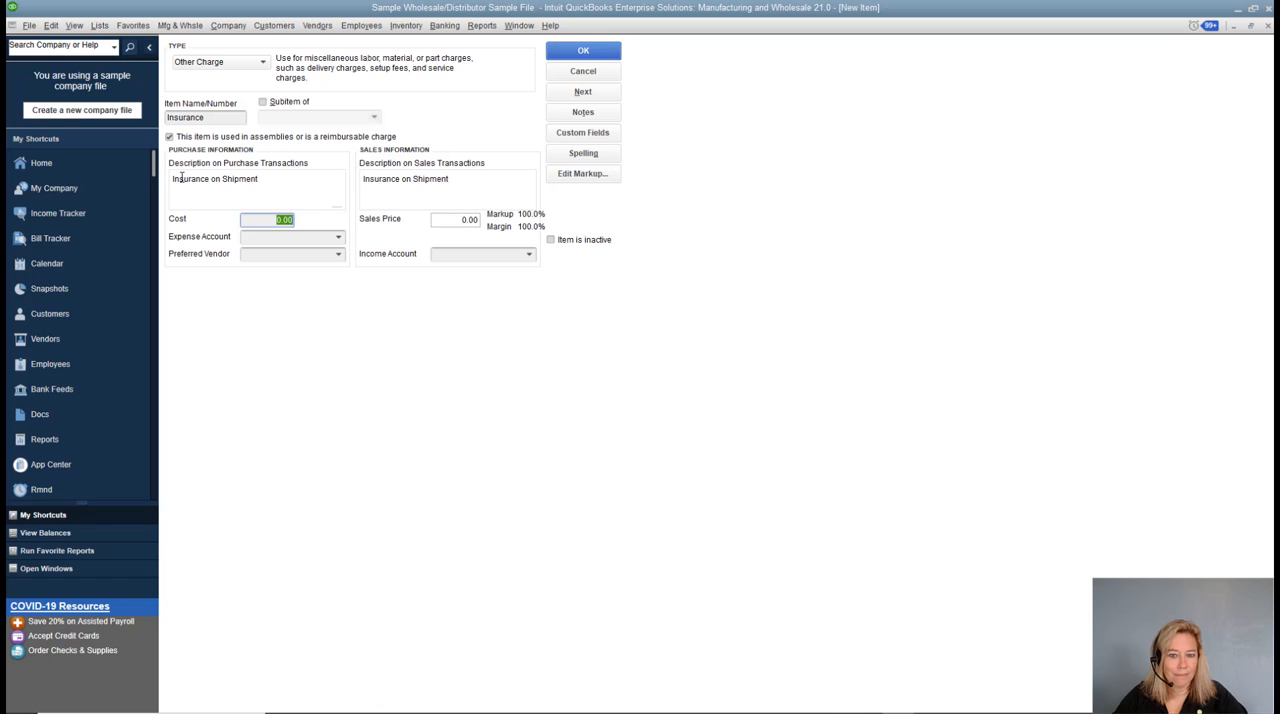
{"action": "key", "text": "Tab"}
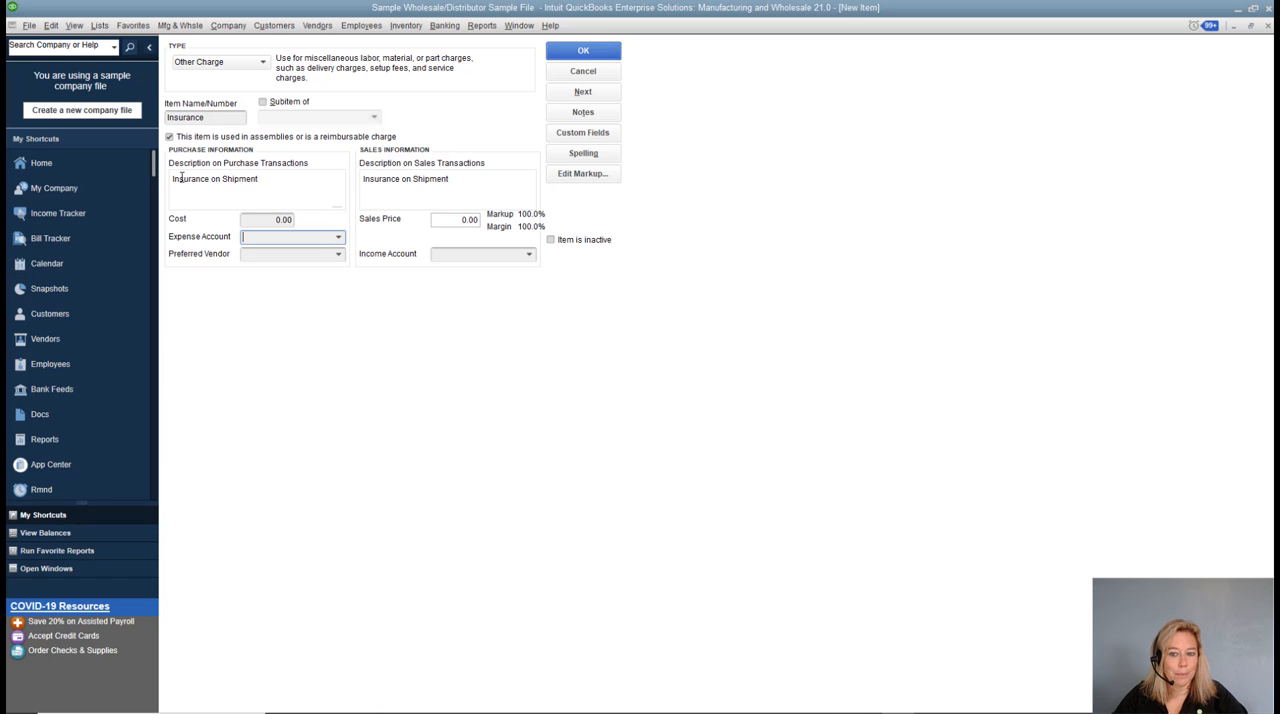
Assign expense account Landed Cost to Allocate and income account Misc. Revenue to the Insurance item, and save it.
{"action": "left_click", "coordinate": [339, 237]}
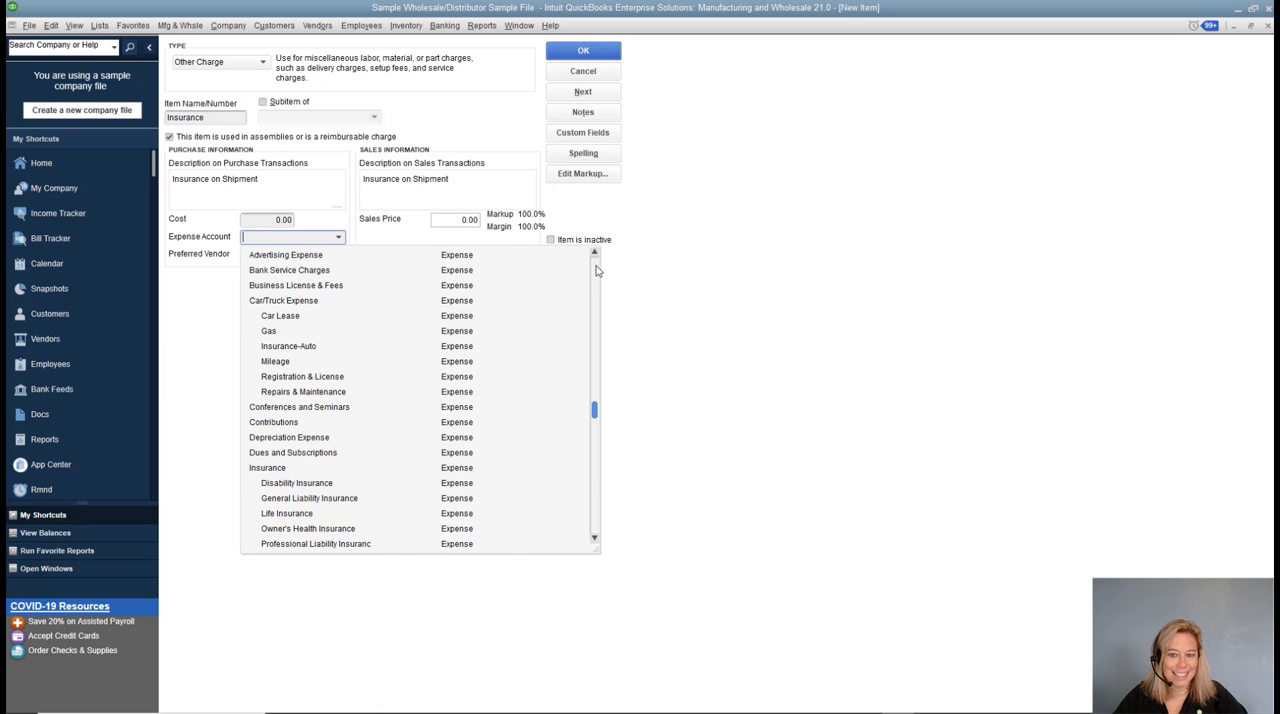
{"action": "left_click", "coordinate": [595, 266]}
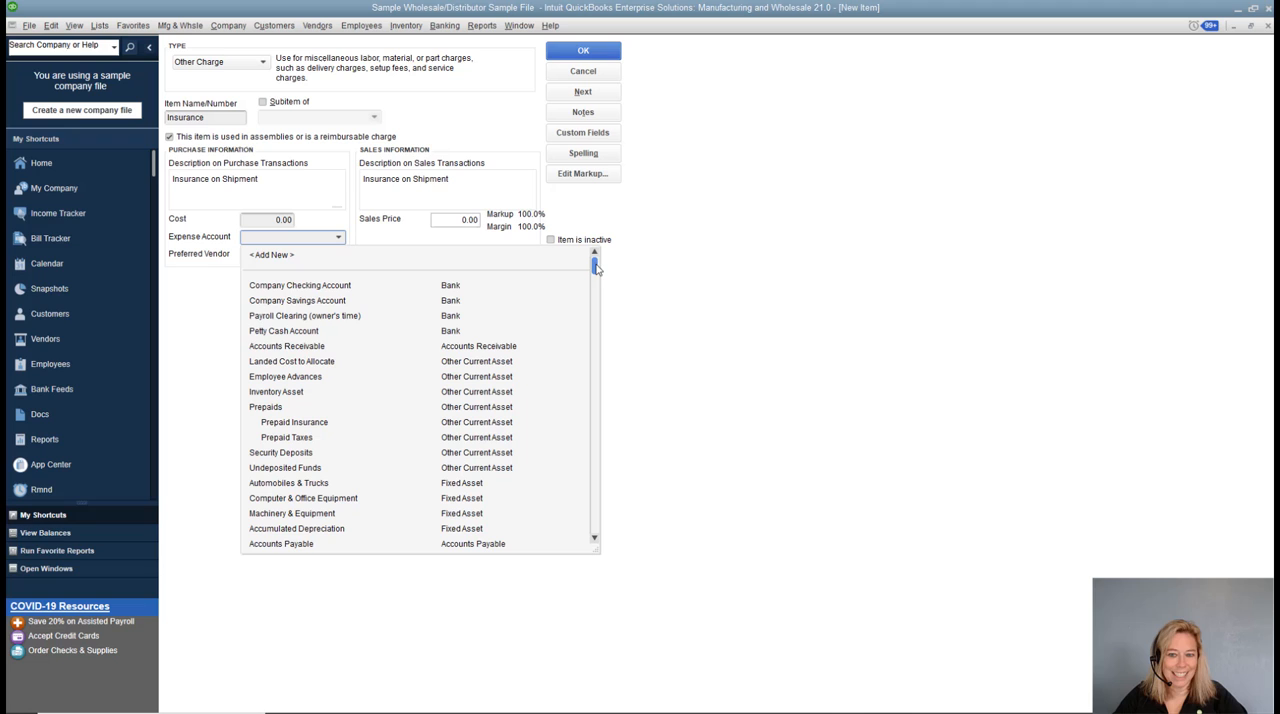
{"action": "left_click", "coordinate": [270, 362]}
{"action": "left_click", "coordinate": [529, 255]}
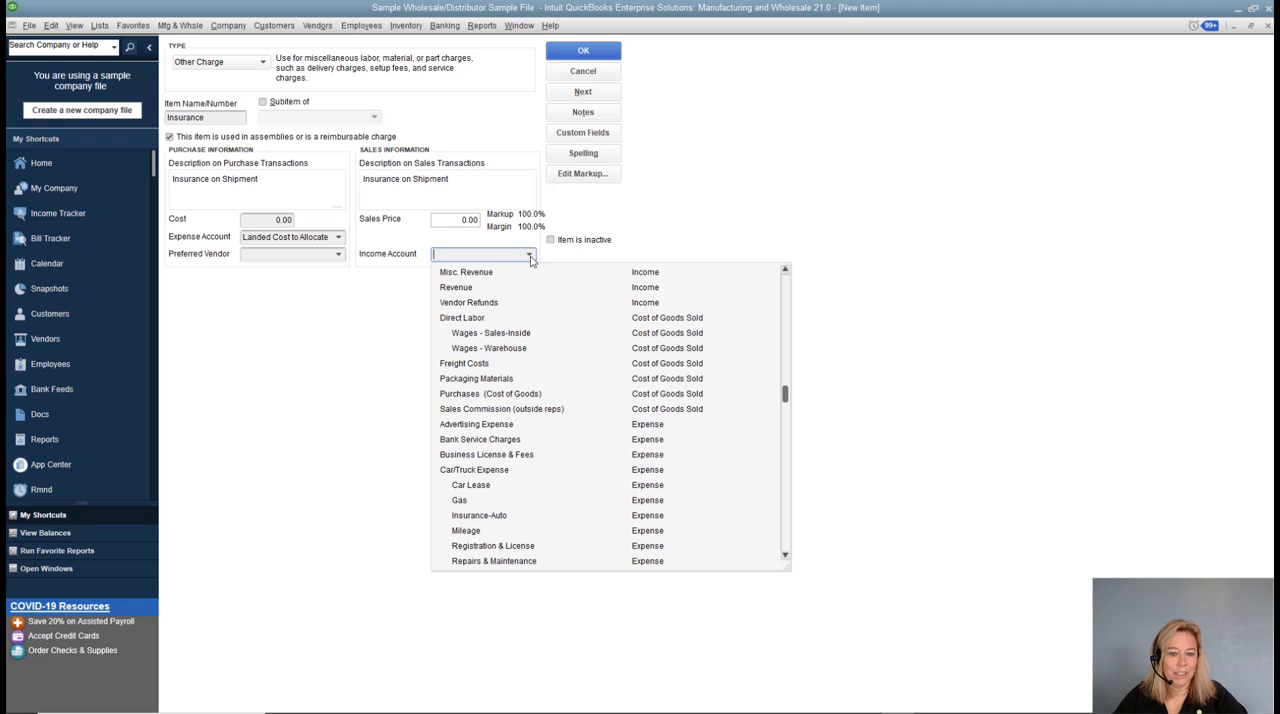
{"action": "left_click", "coordinate": [498, 273]}
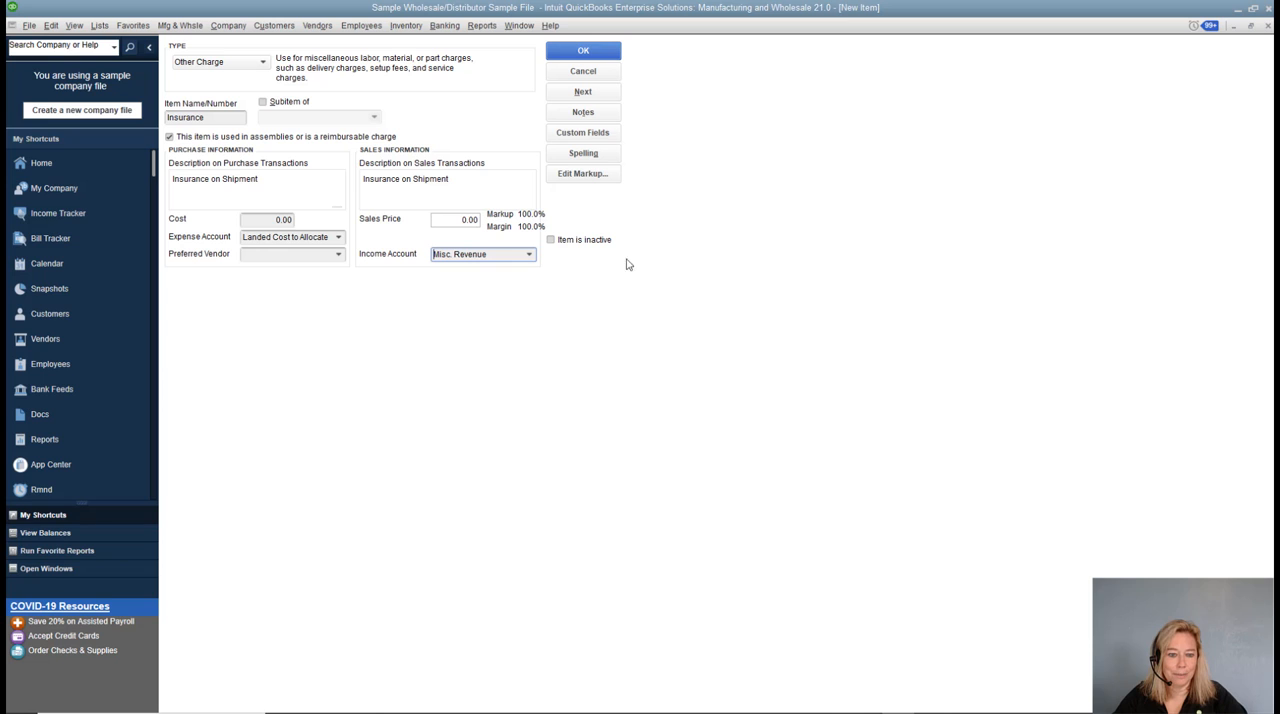
{"action": "left_click", "coordinate": [603, 58]}
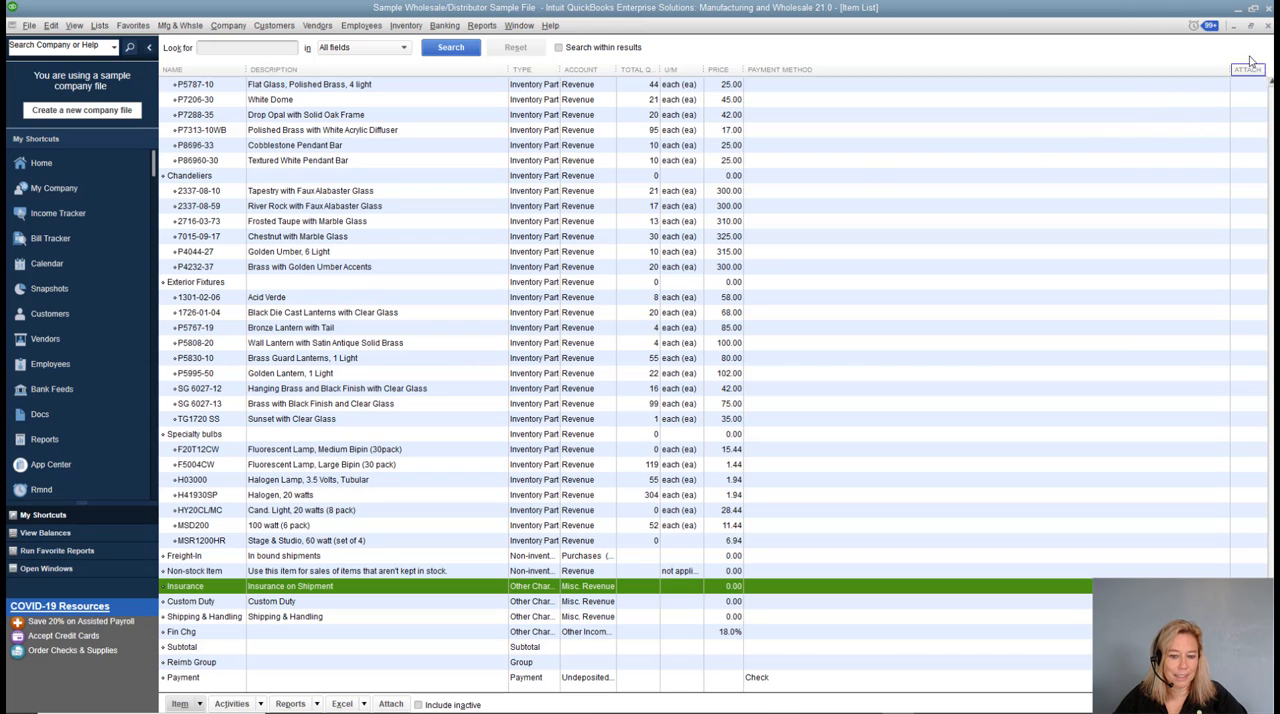
{"action": "left_click", "coordinate": [1267, 26]}
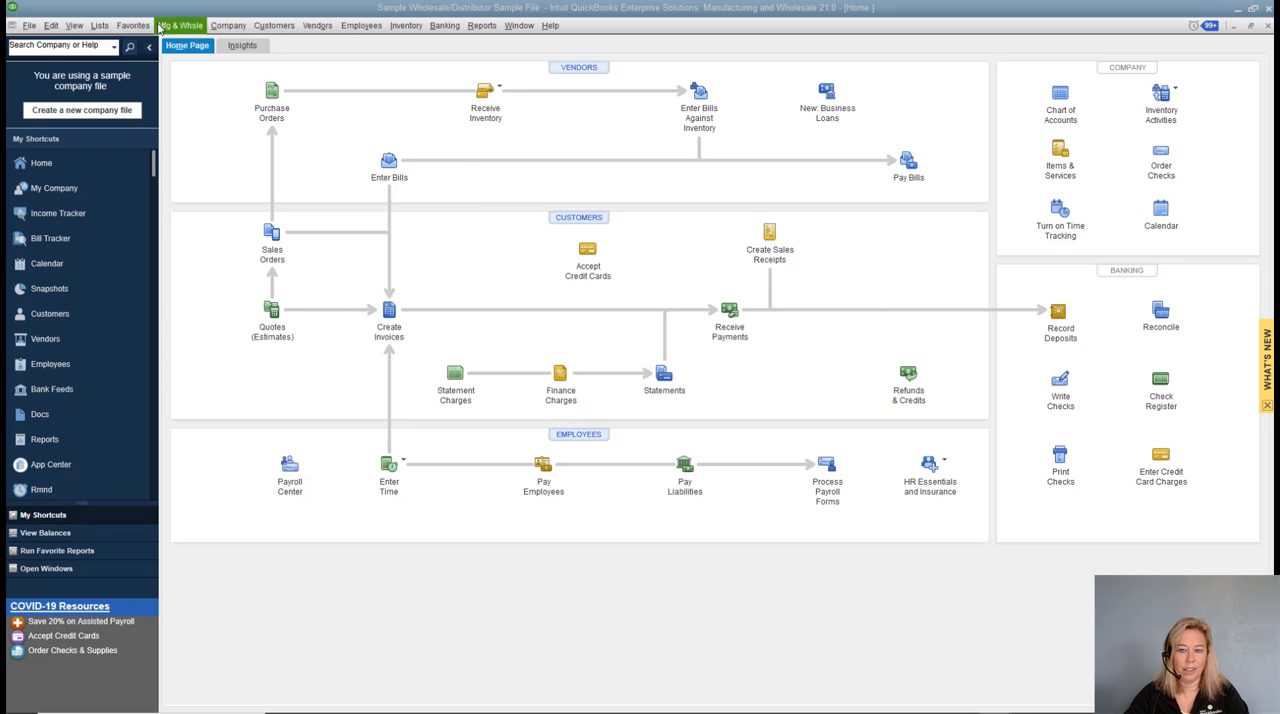
Open the Landed Cost settings within the company's advanced inventory preferences.
{"action": "left_click", "coordinate": [53, 27]}
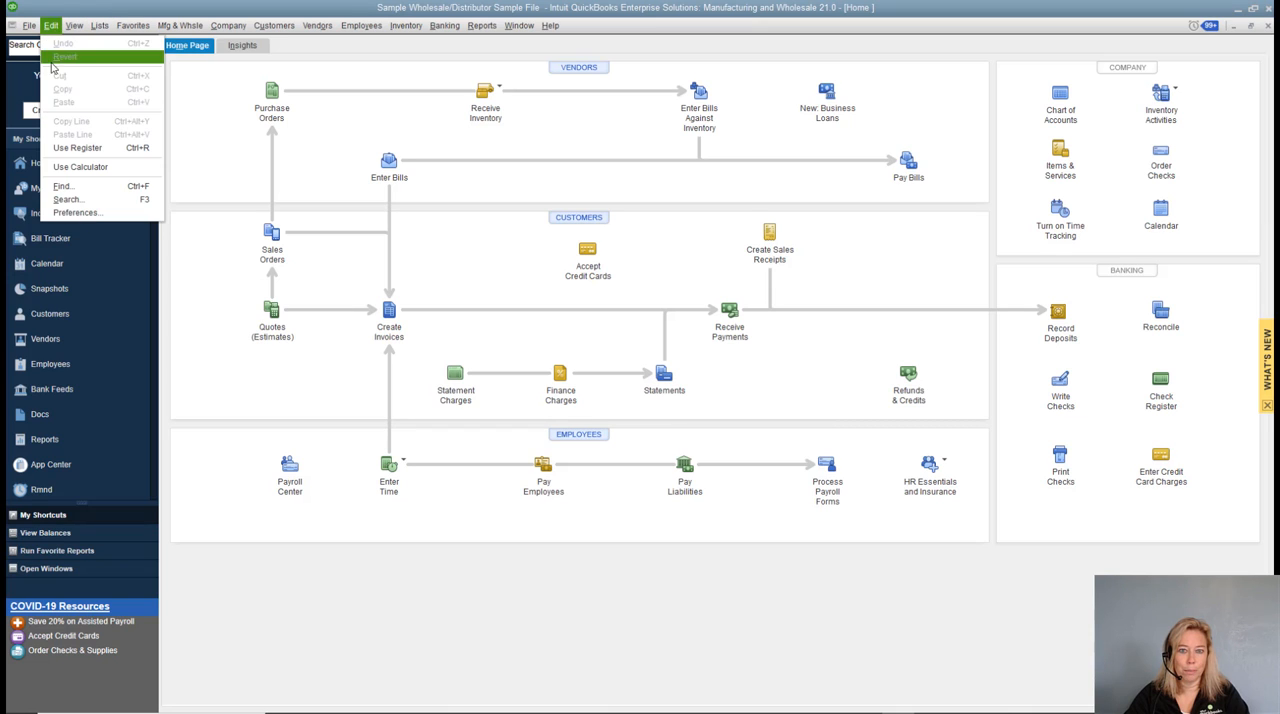
{"action": "left_click", "coordinate": [76, 212]}
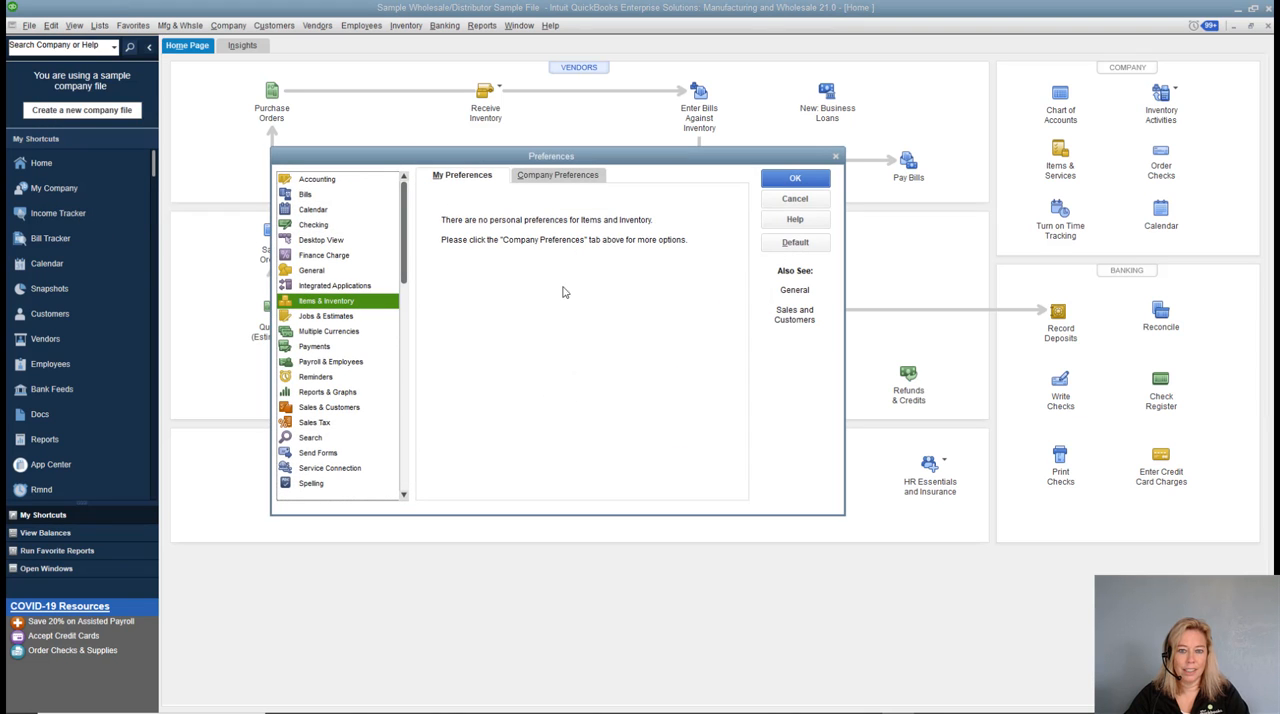
{"action": "left_click", "coordinate": [594, 181]}
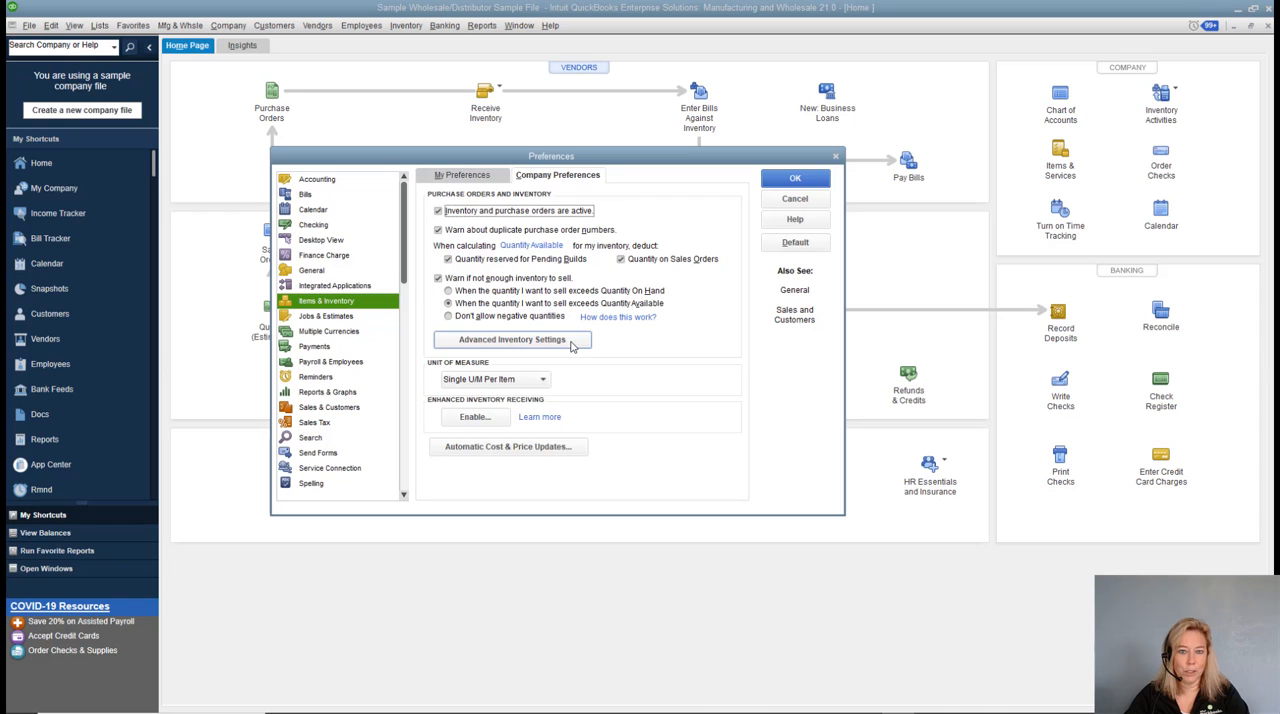
{"action": "left_click", "coordinate": [512, 340]}
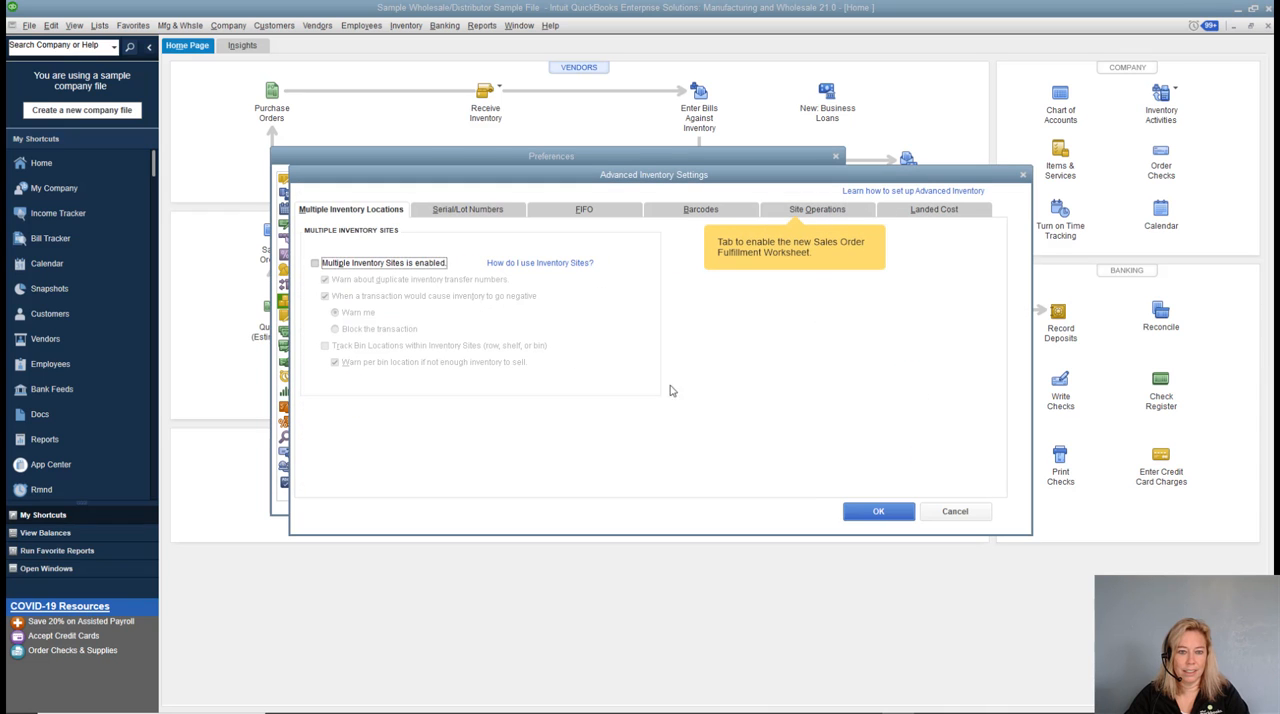
{"action": "left_click", "coordinate": [946, 213]}
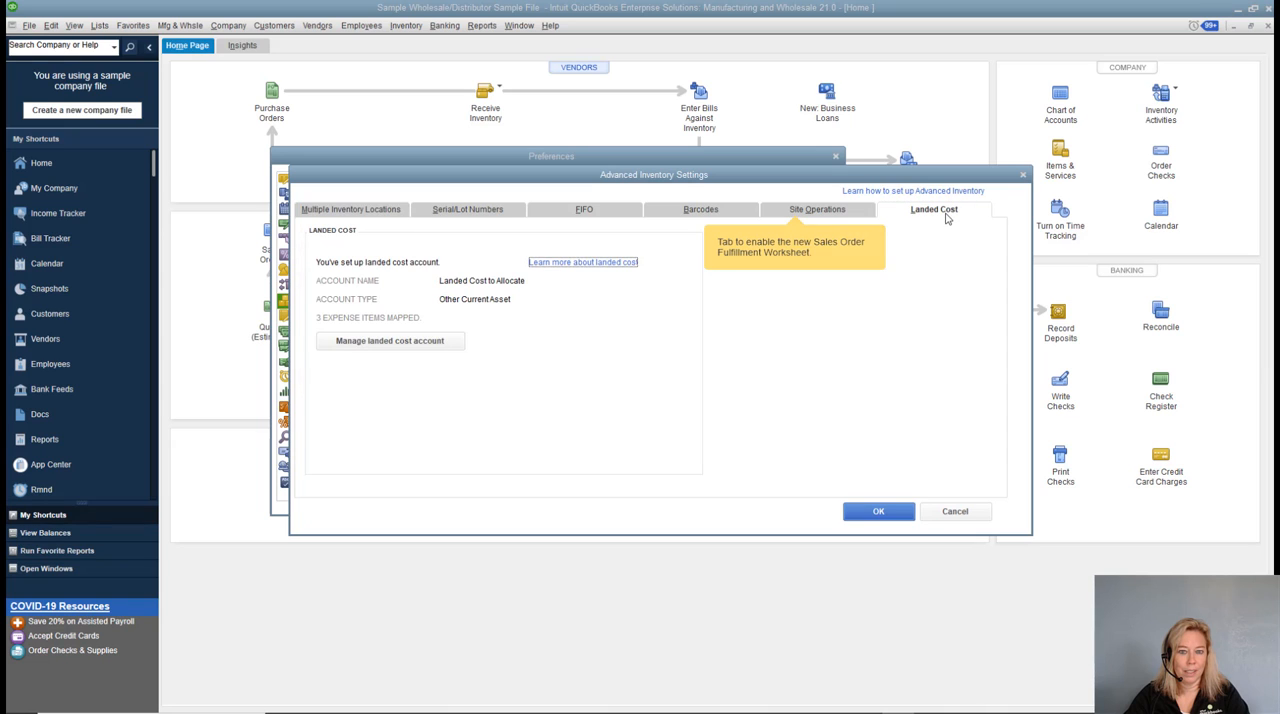
Review the landed cost account and its mapped shipping and handling items, and close the preferences.
{"action": "left_click", "coordinate": [413, 342]}
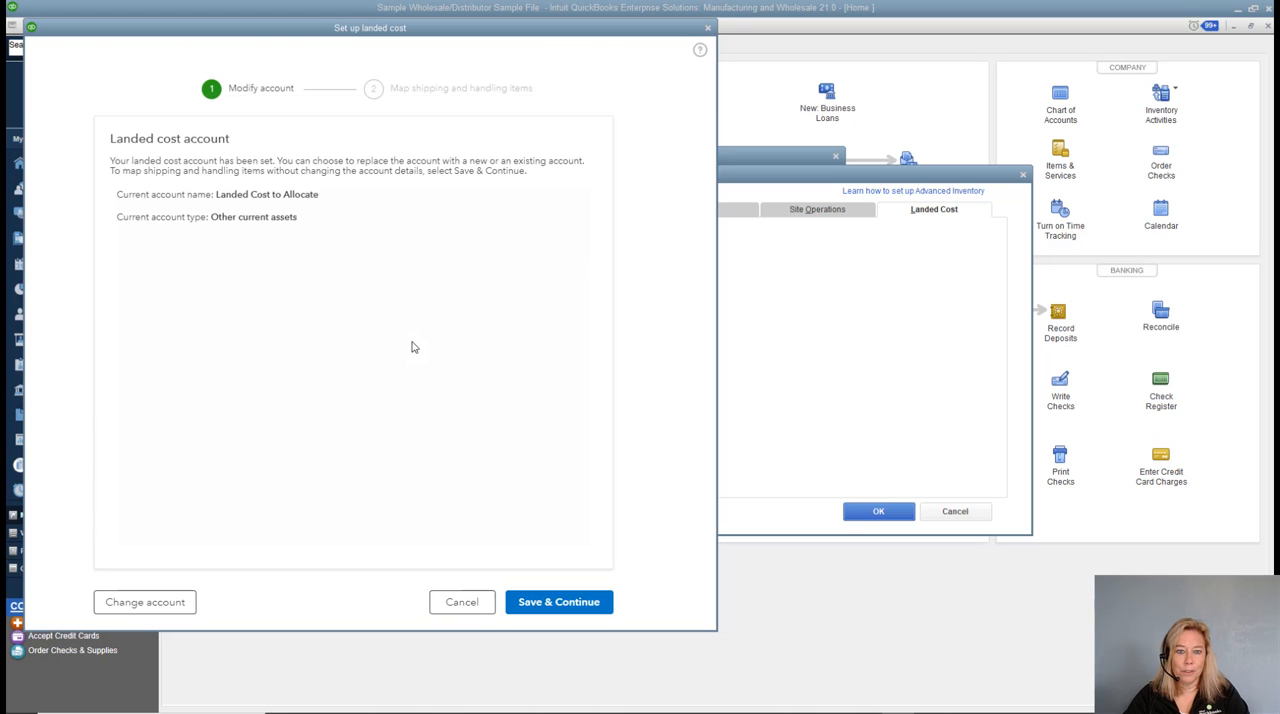
{"action": "left_click", "coordinate": [528, 608]}
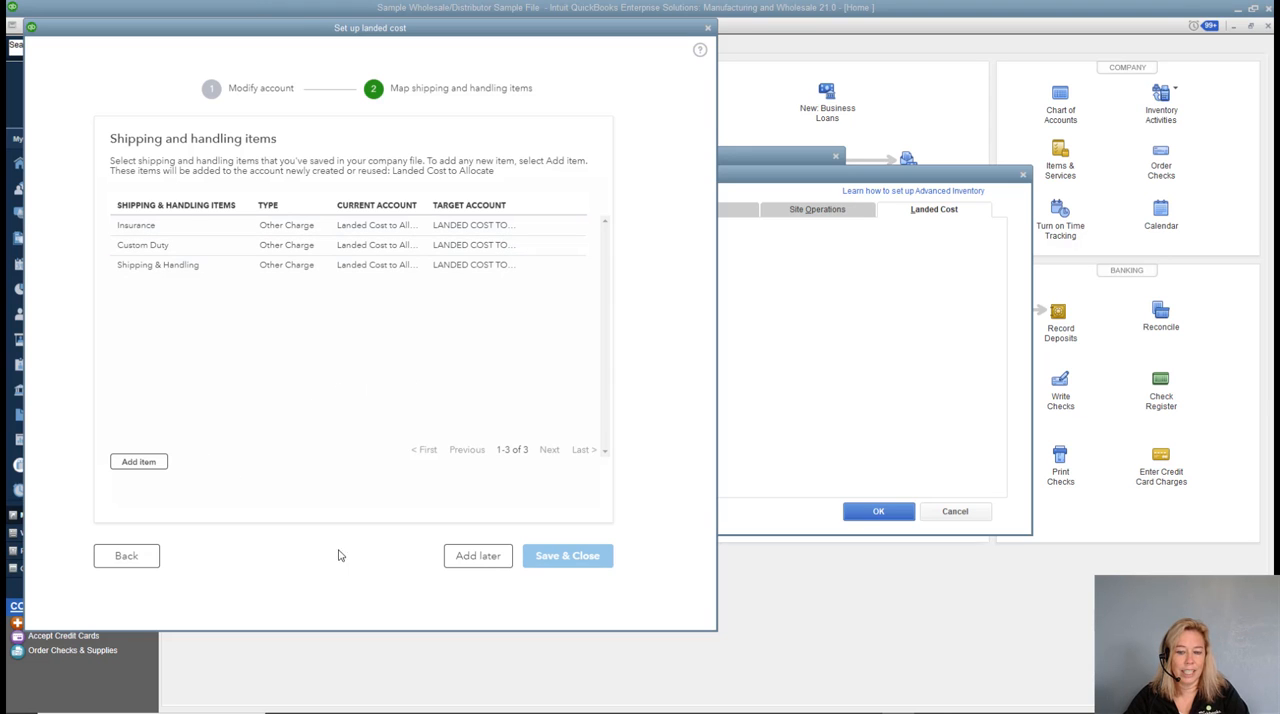
{"action": "left_click", "coordinate": [477, 560]}
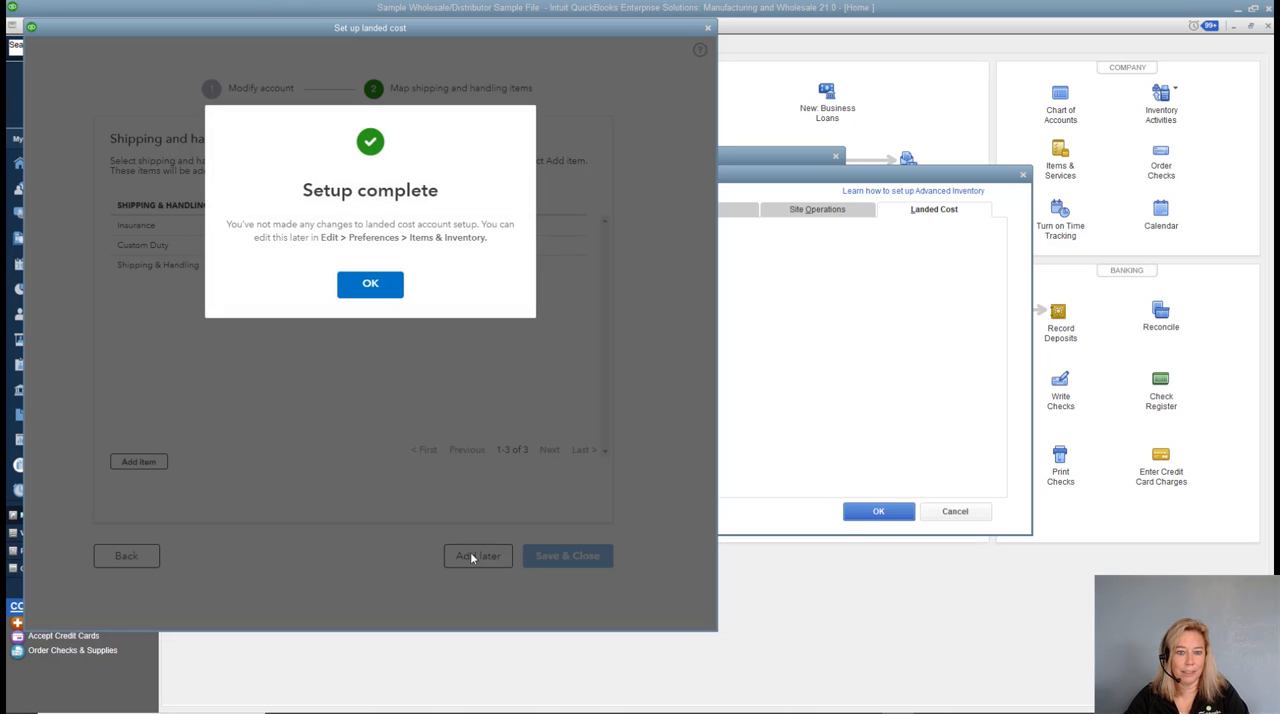
{"action": "left_click", "coordinate": [370, 285]}
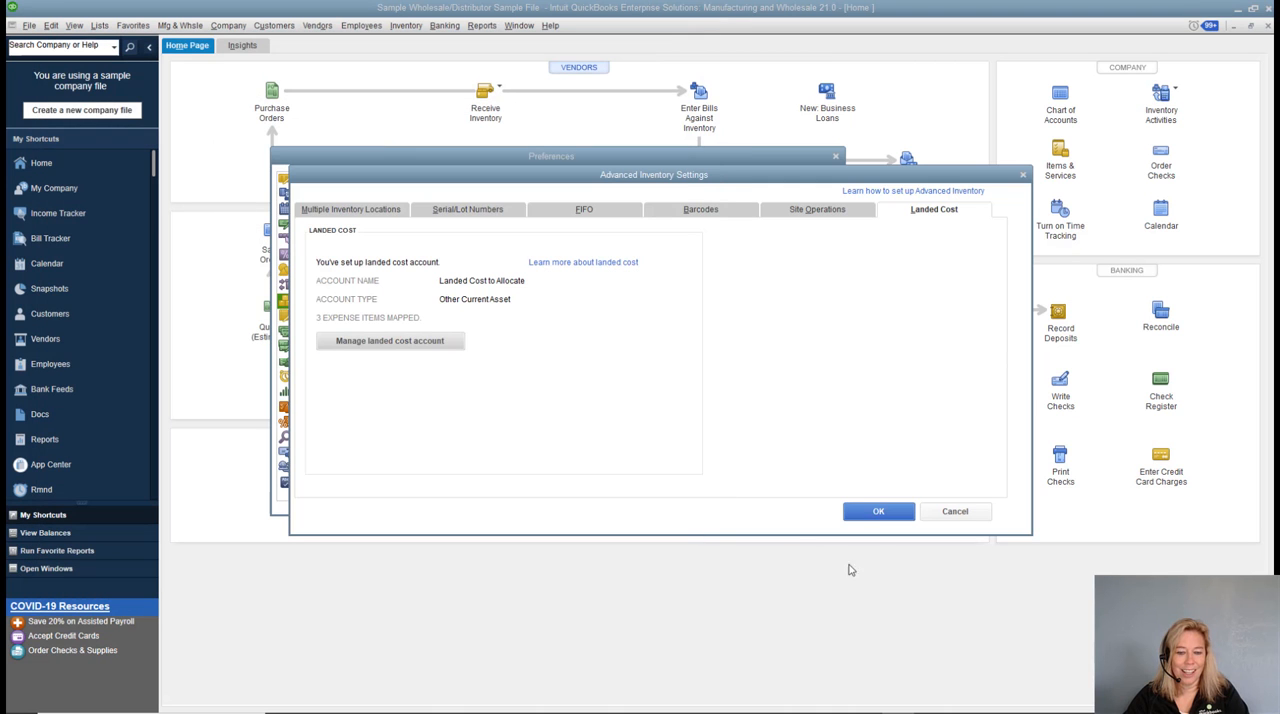
{"action": "left_click", "coordinate": [882, 514]}
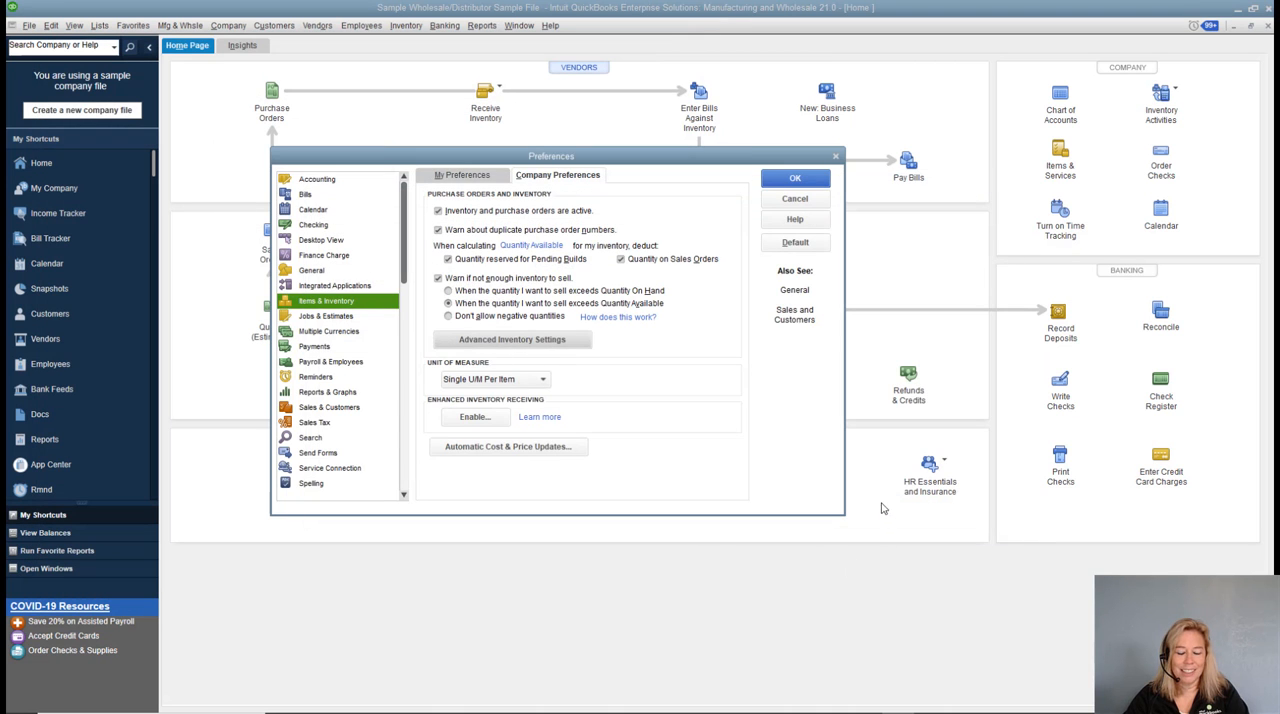
{"action": "left_click", "coordinate": [794, 179]}
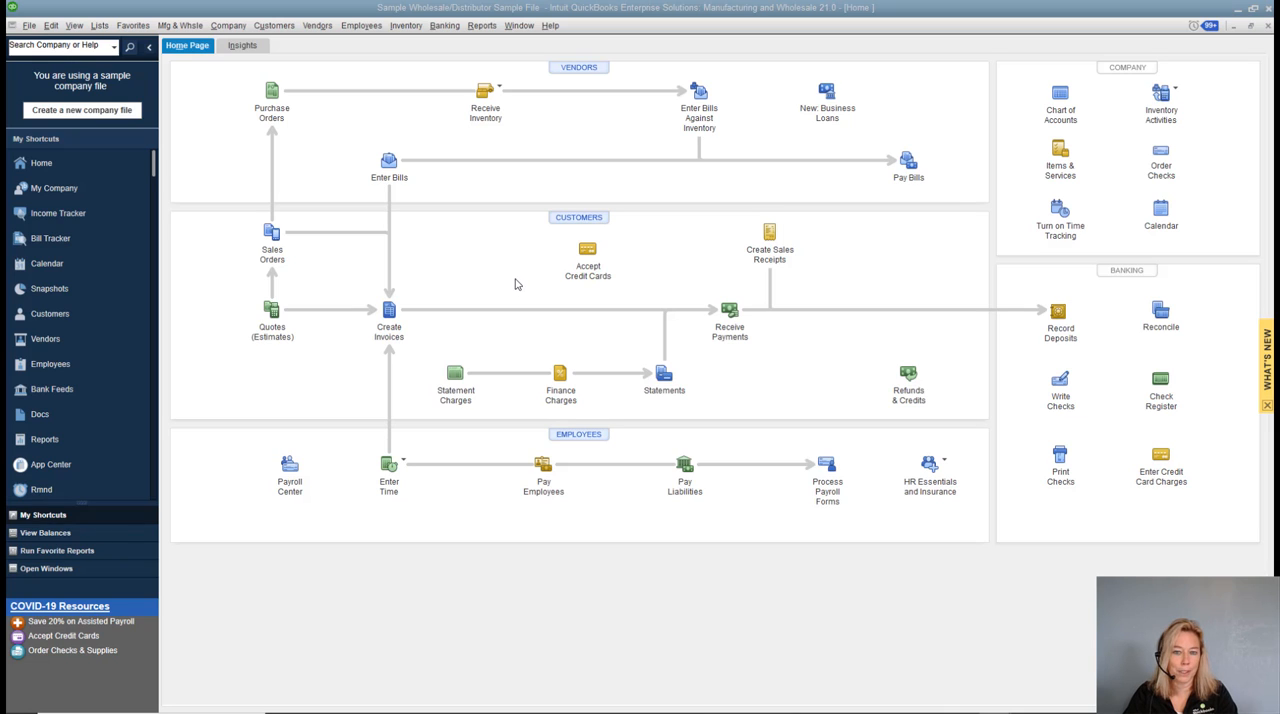
Start a new vendor bill for Duties-R-Us and quick-add it to the vendor list.
{"action": "left_click", "coordinate": [389, 162]}
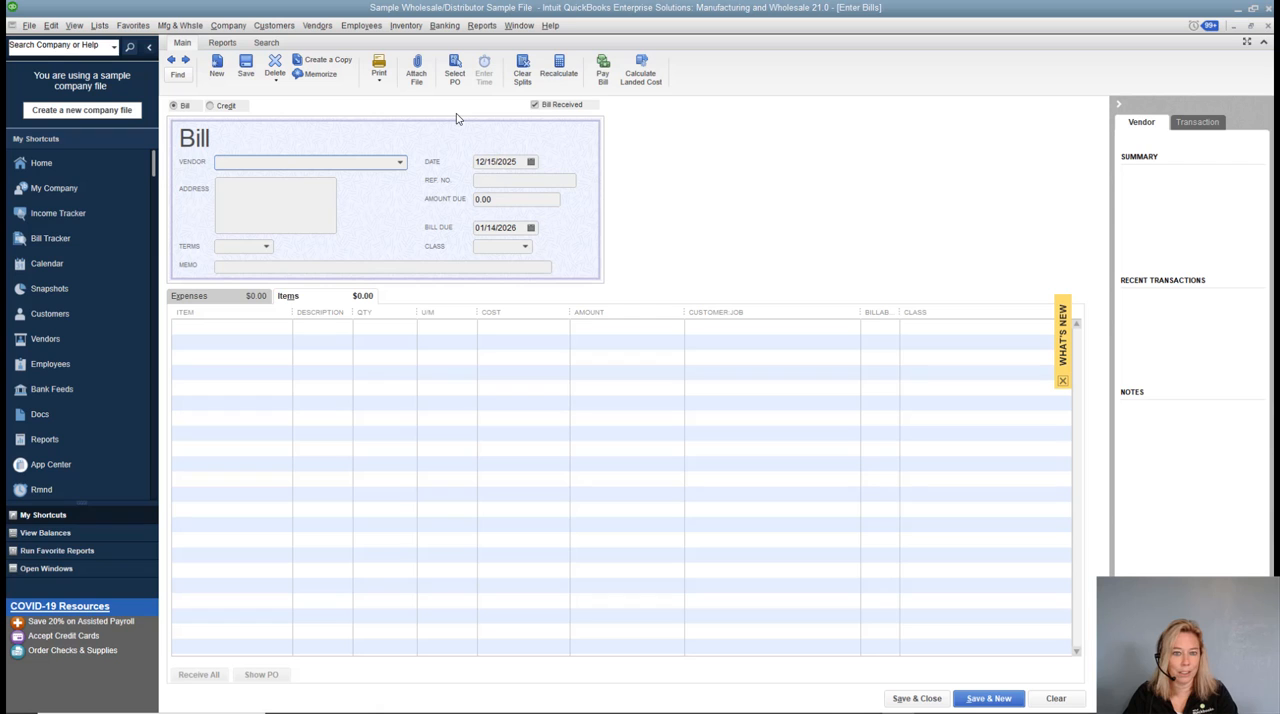
{"action": "type", "text": "D"}
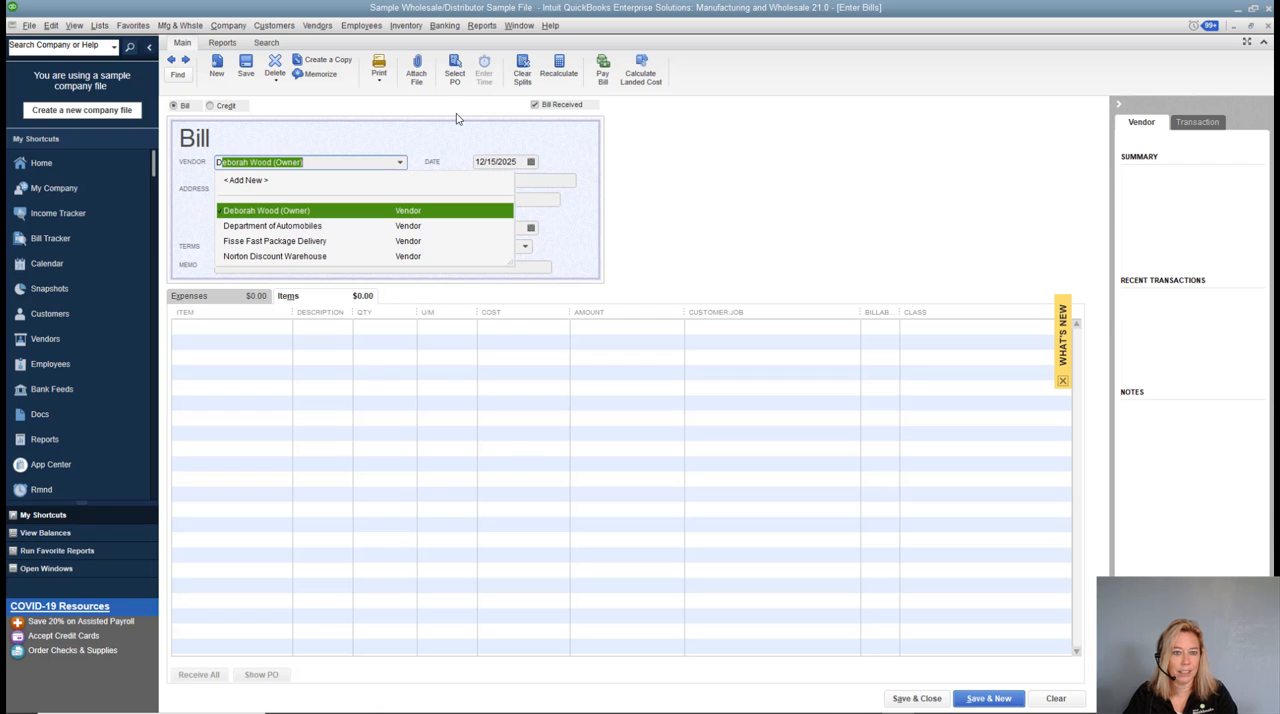
{"action": "type", "text": "uties"}
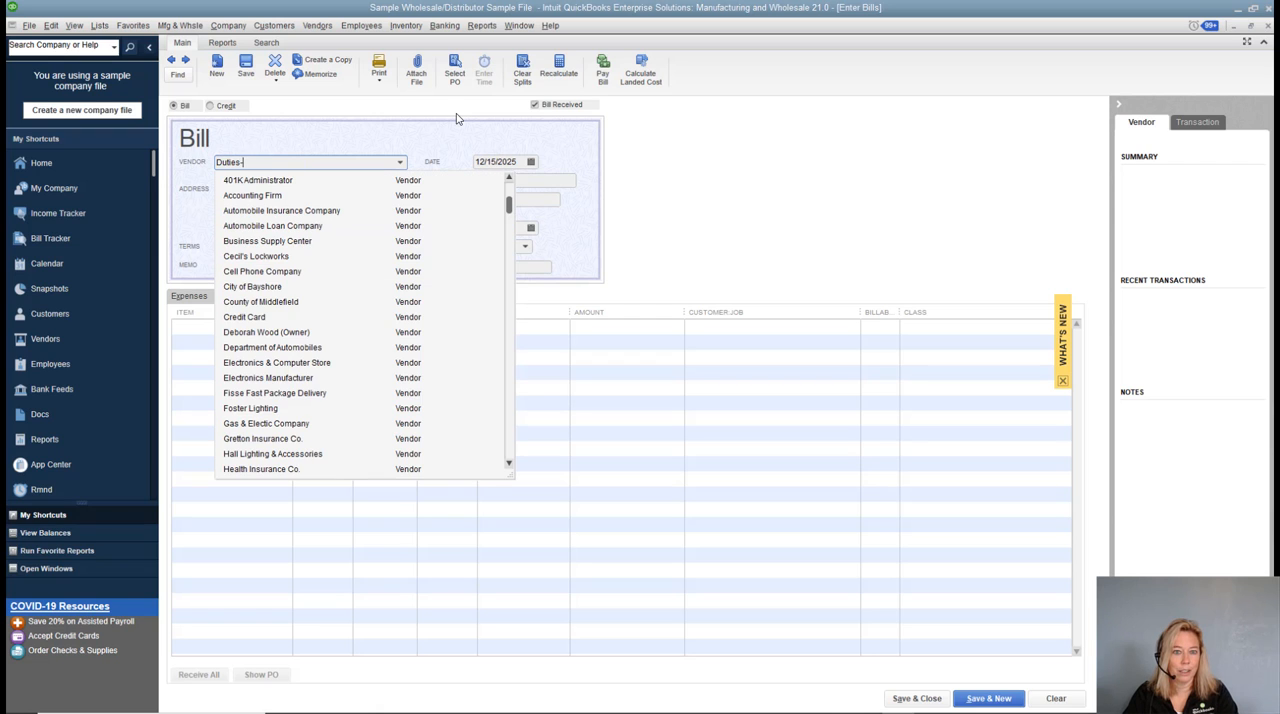
{"action": "type", "text": "-R-Us"}
{"action": "key", "text": "Tab"}
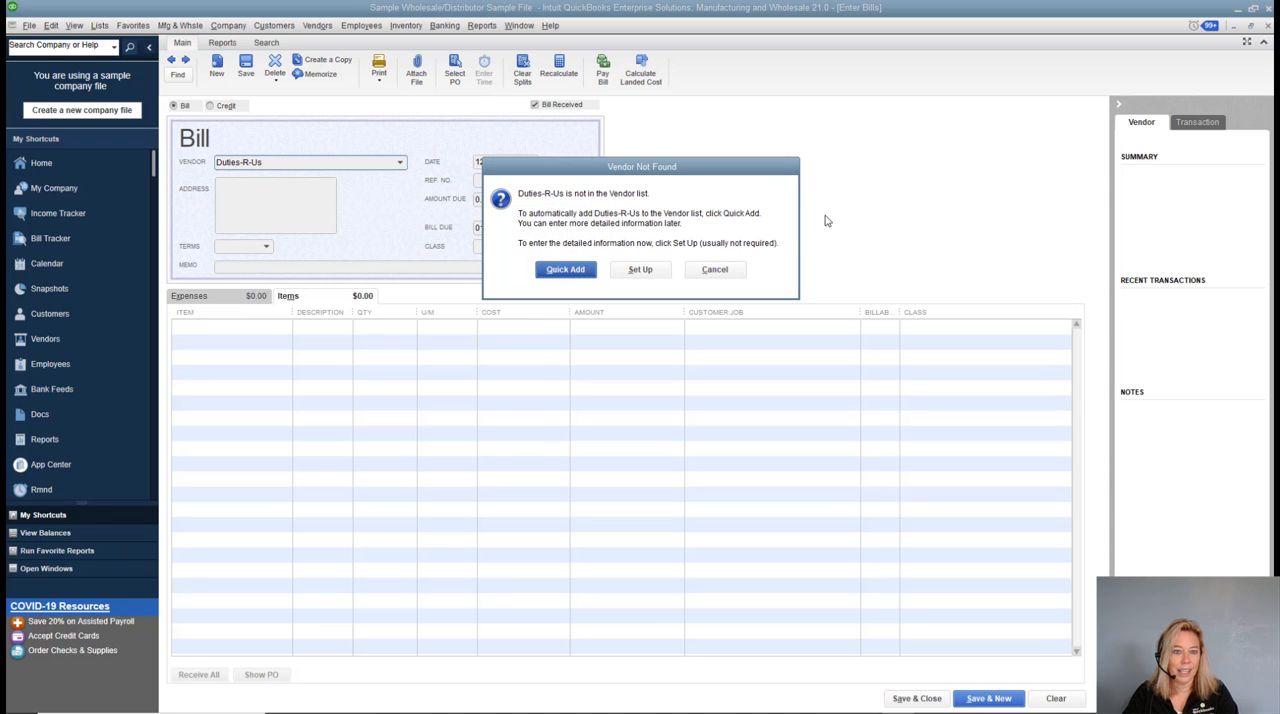
{"action": "left_click", "coordinate": [587, 273]}
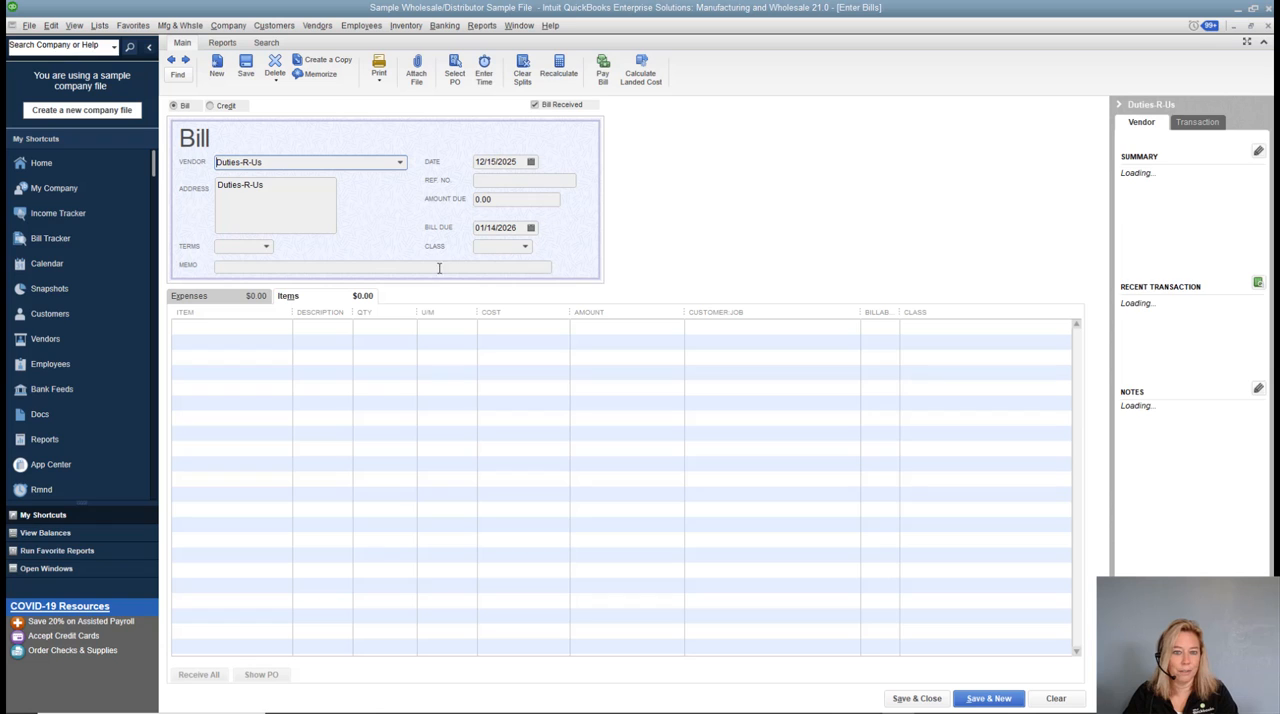
Set the bill's reference number to 123 and the amount due to 1000.00.
{"action": "left_click_drag", "start_coordinate": [528, 162], "coordinate": [465, 162]}
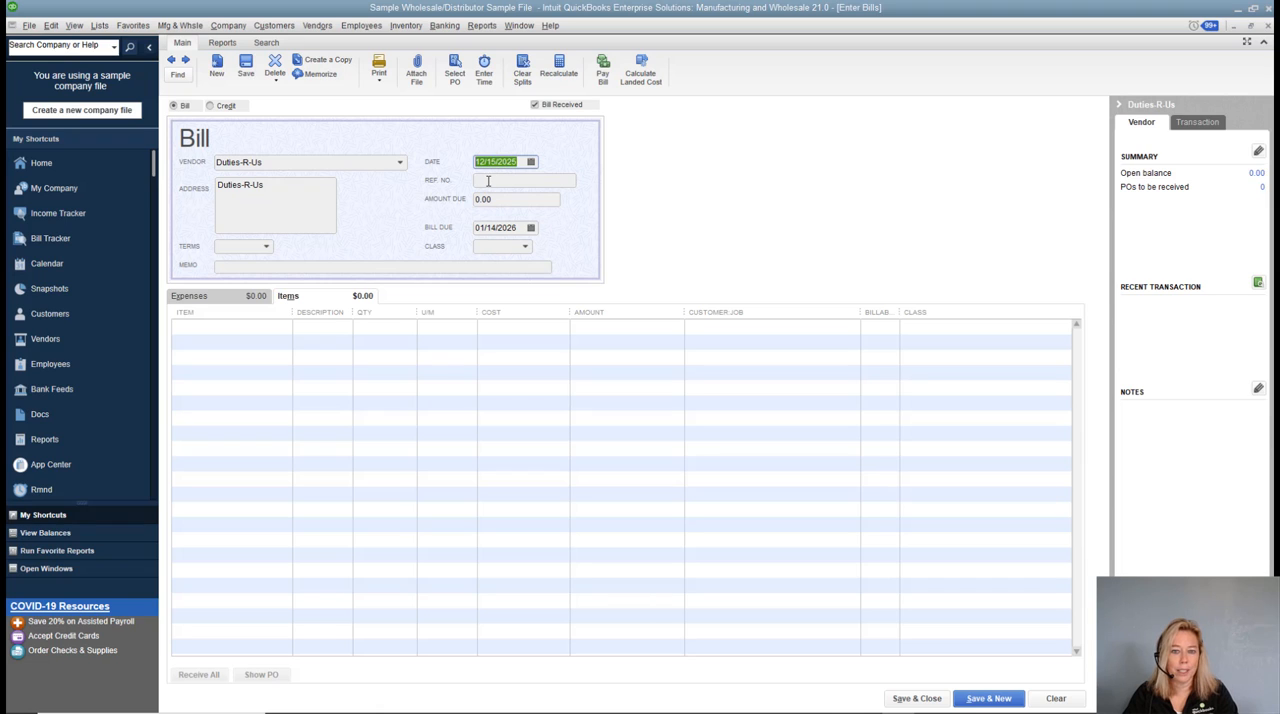
{"action": "left_click", "coordinate": [488, 181]}
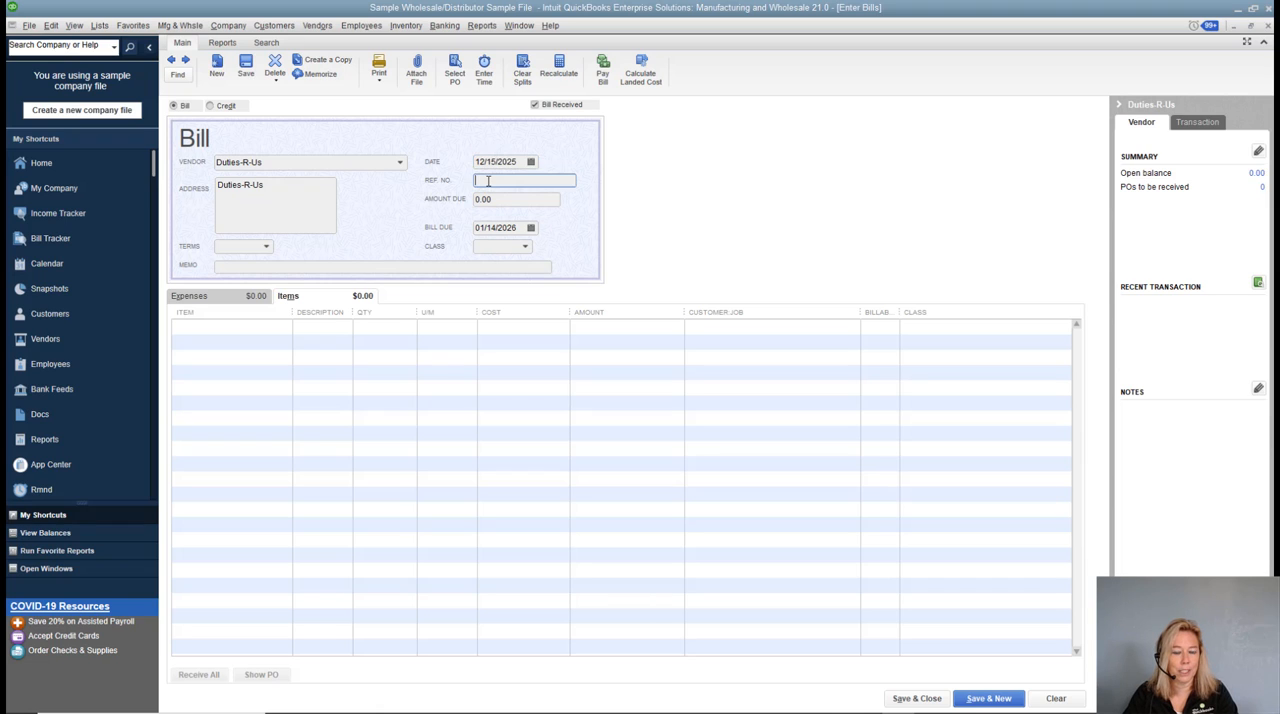
{"action": "type", "text": "123"}
{"action": "left_click", "coordinate": [504, 200]}
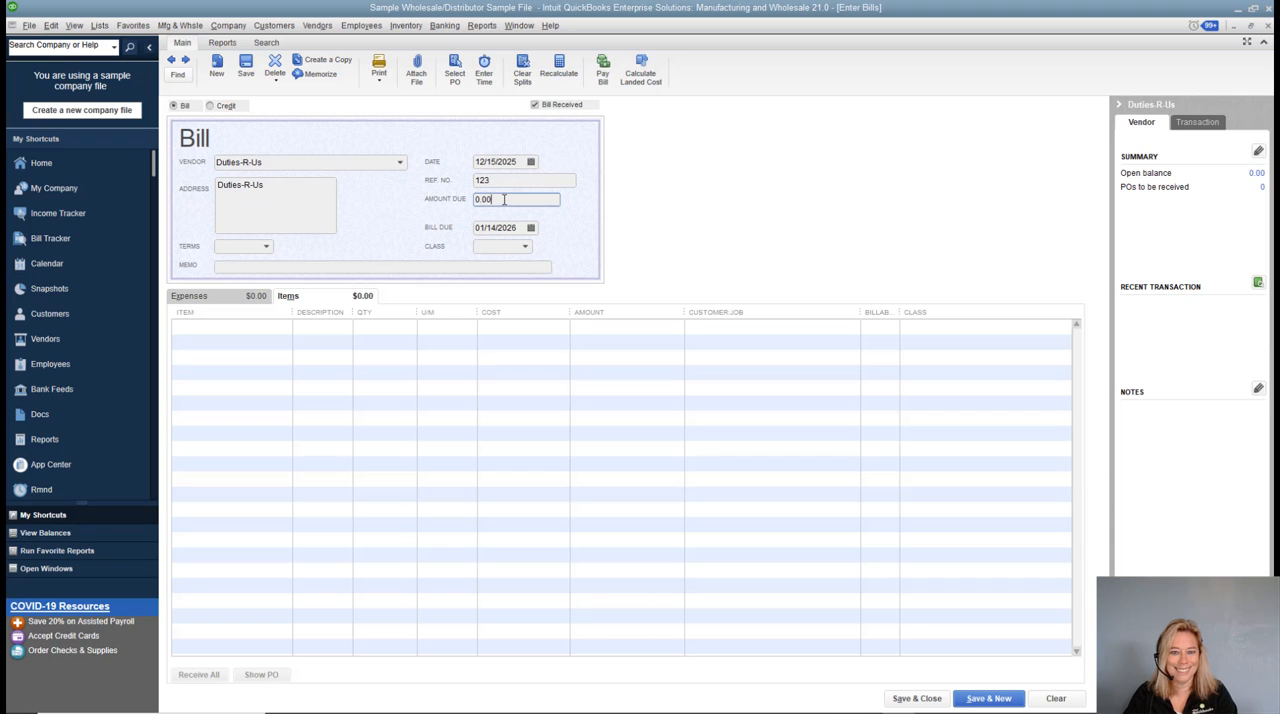
{"action": "left_click_drag", "start_coordinate": [505, 196], "coordinate": [467, 203]}
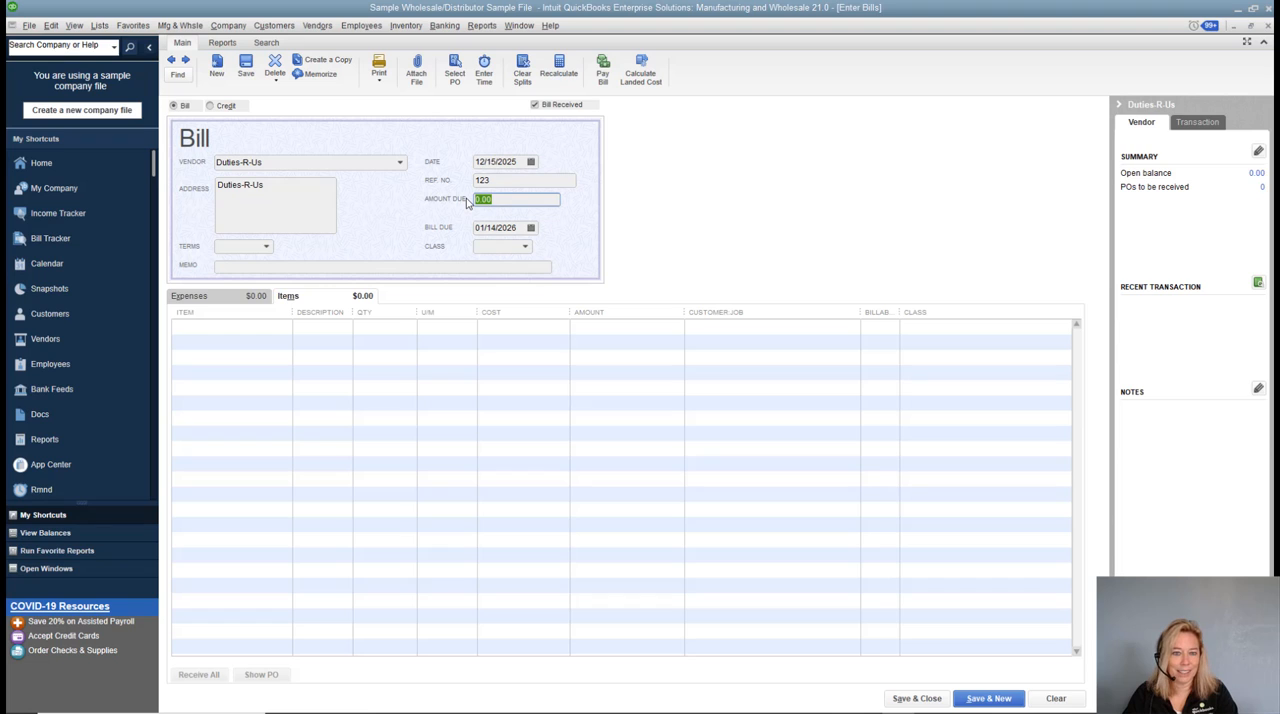
{"action": "type", "text": "1000.00"}
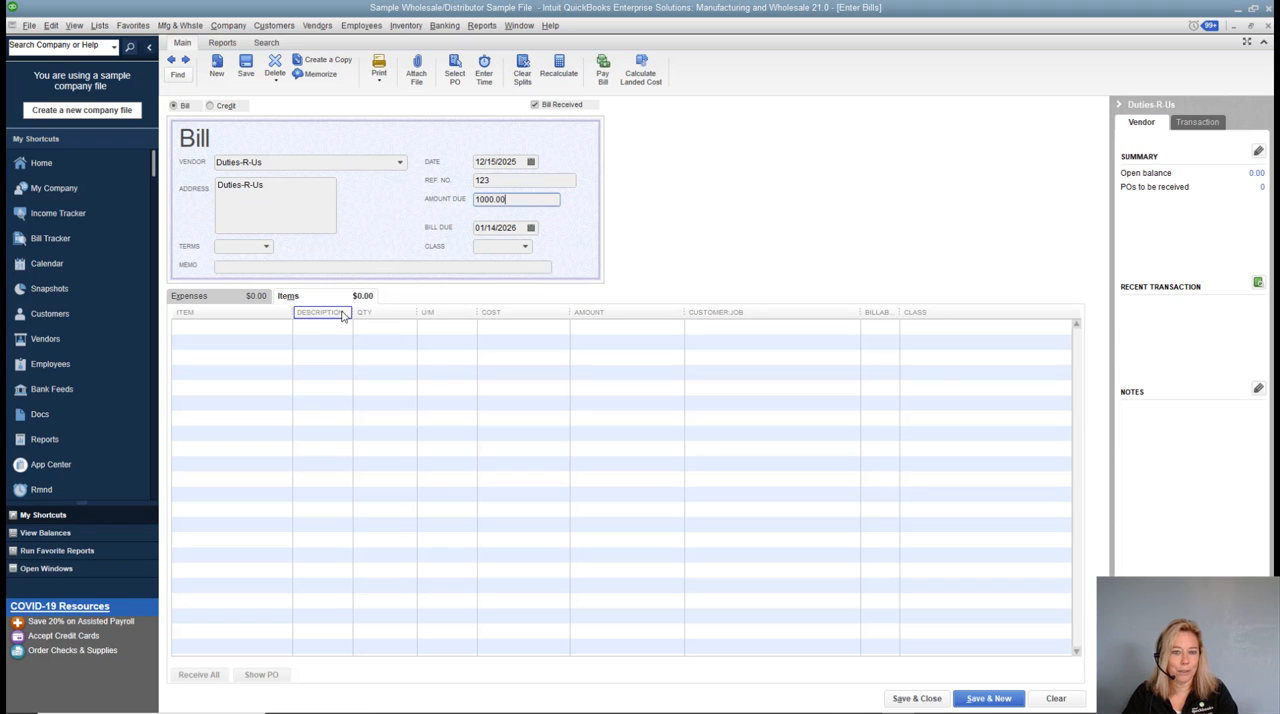
Add a Custom Duty line costing 1,000.00 without updating the item record's cost, and save the Duties-R-Us bill.
{"action": "left_click", "coordinate": [238, 326]}
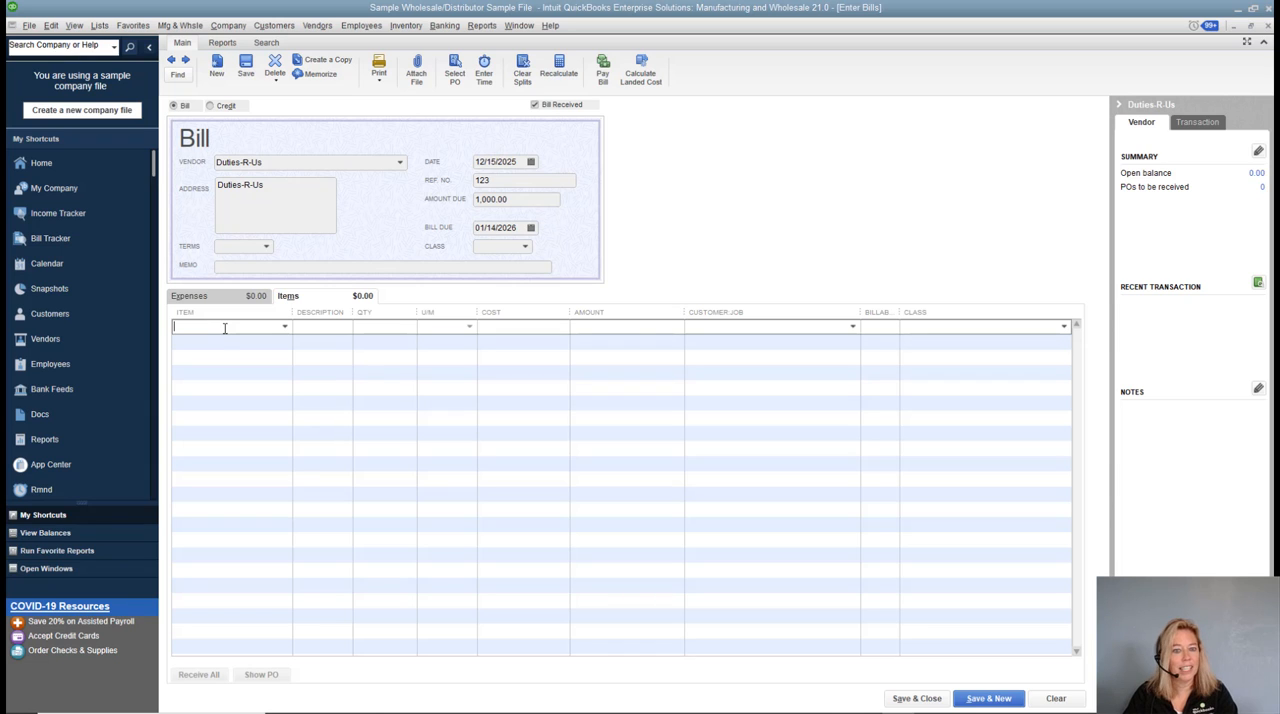
{"action": "type", "text": "Dut"}
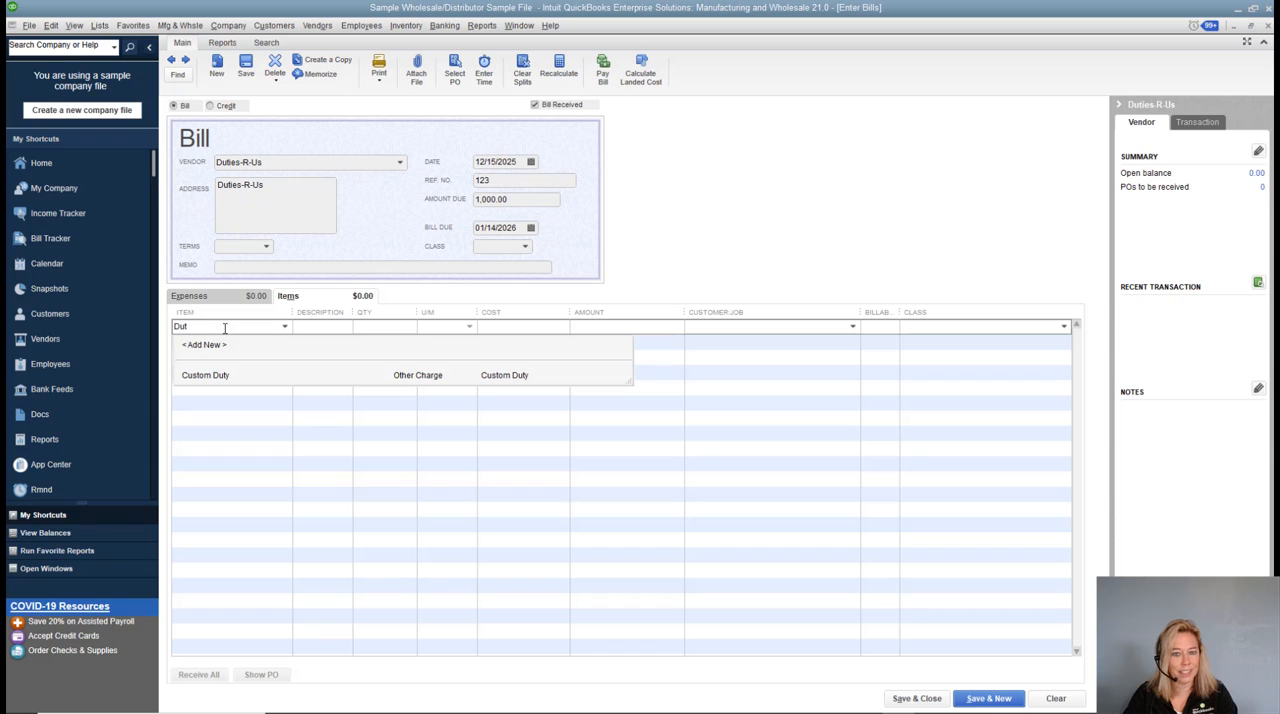
{"action": "left_click", "coordinate": [223, 378]}
{"action": "key", "text": "Tab"}
{"action": "key", "text": "Tab"}
{"action": "key", "text": "Tab"}
{"action": "key", "text": "Tab"}
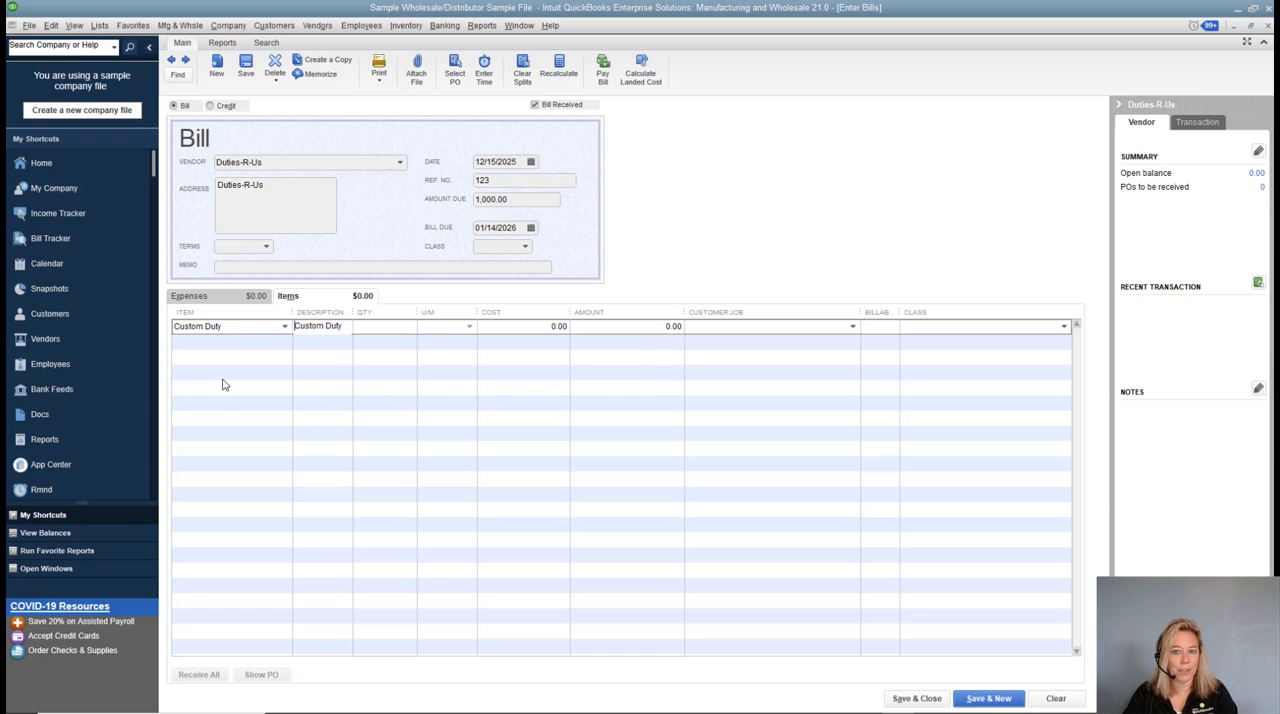
{"action": "type", "text": "10"}
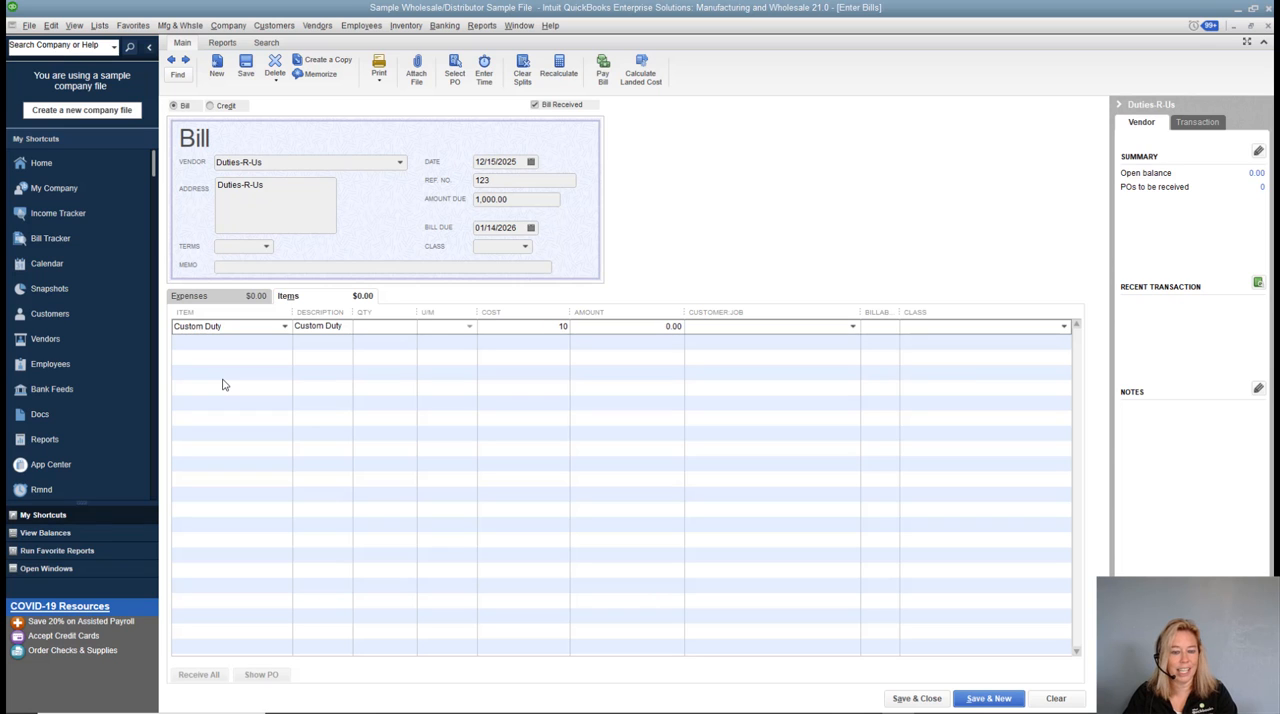
{"action": "type", "text": "00."}
{"action": "key", "text": "Tab"}
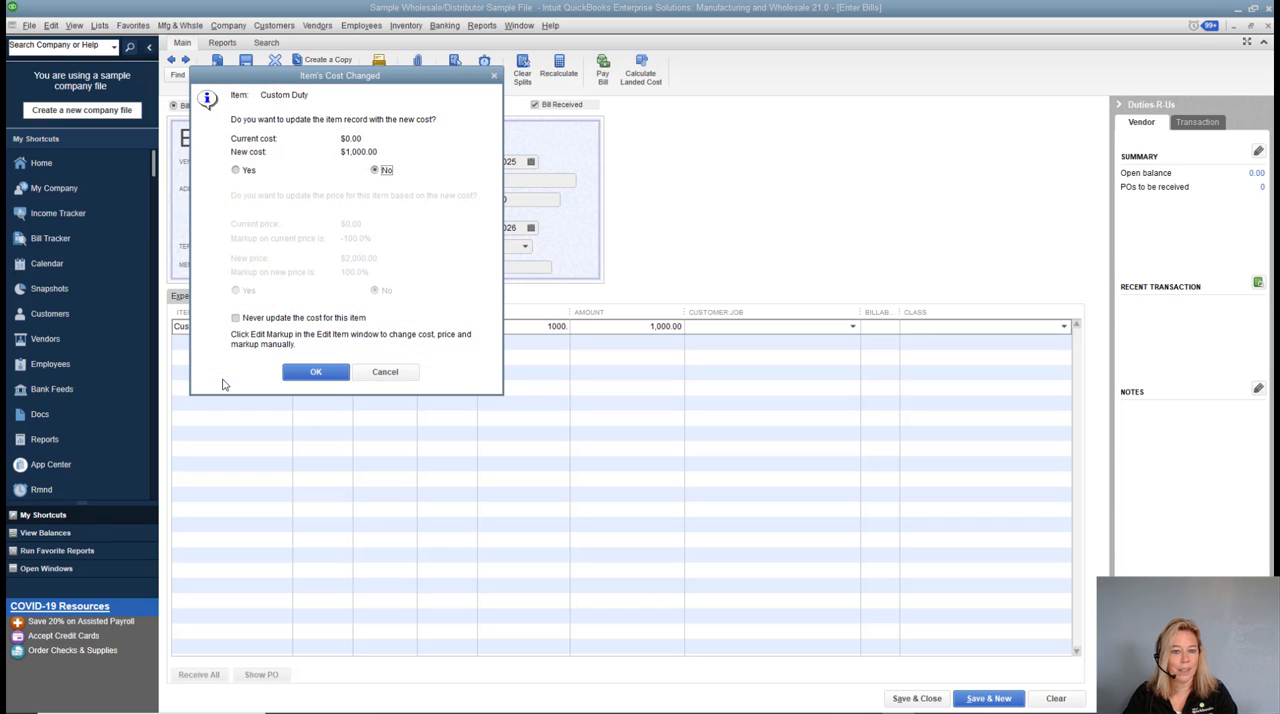
{"action": "left_click", "coordinate": [310, 371]}
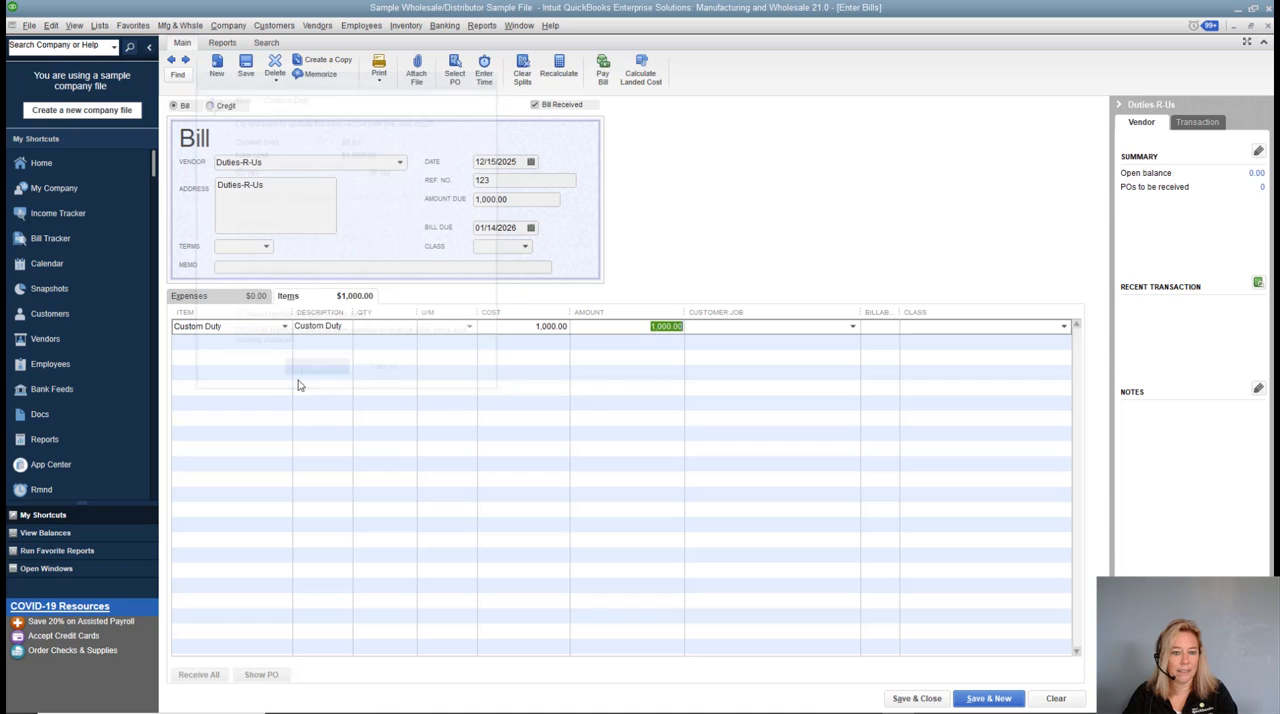
{"action": "left_click", "coordinate": [734, 325]}
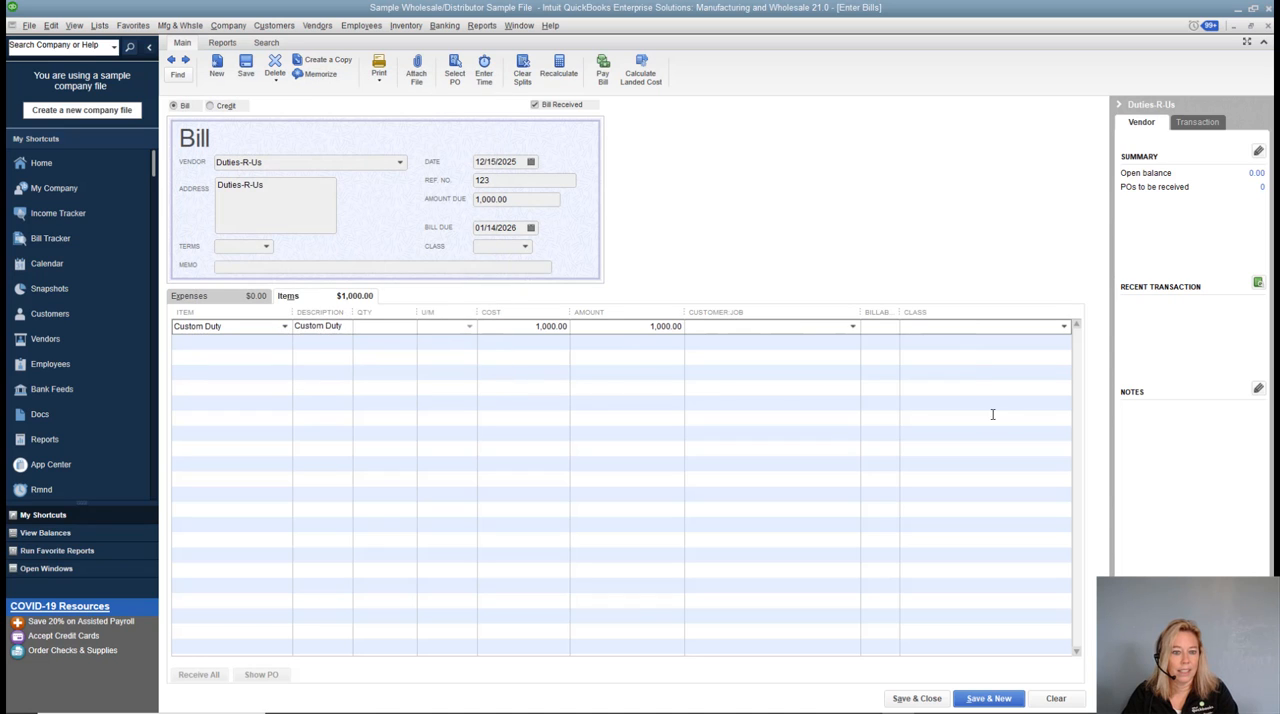
{"action": "left_click", "coordinate": [248, 70]}
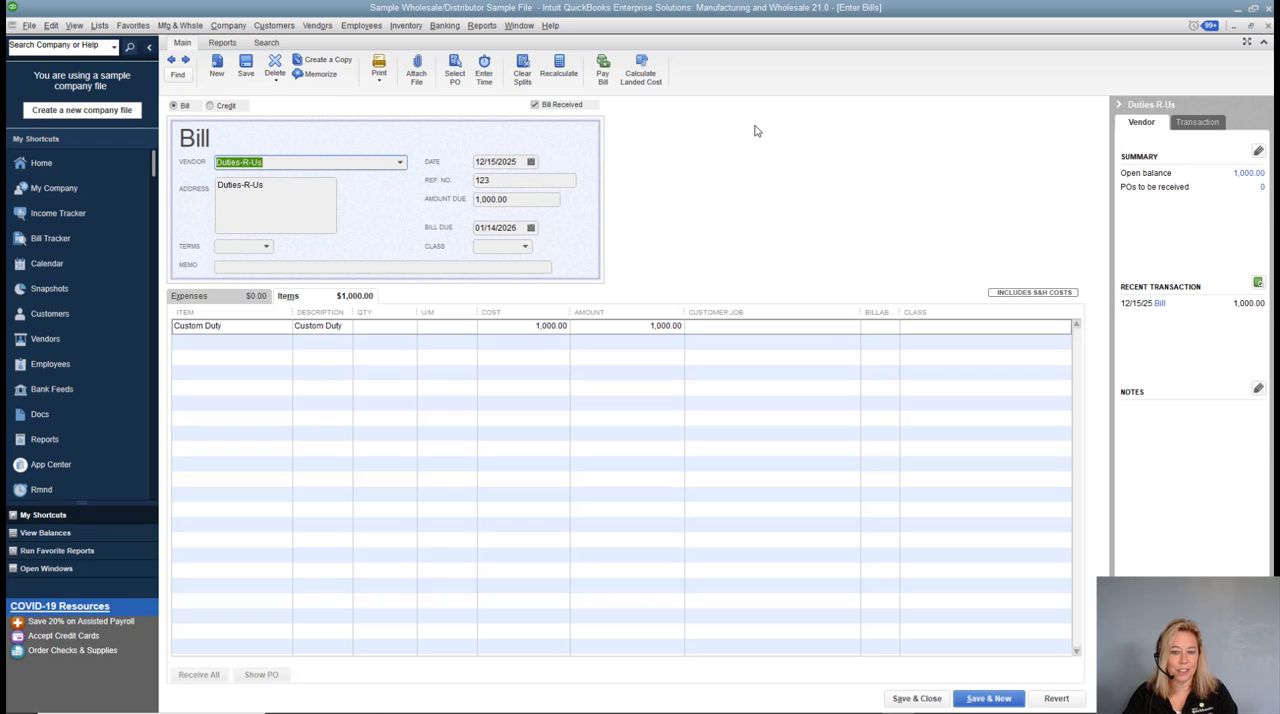
Review the saved bill's transaction journal with the Account column widened to show full account names, and close it.
{"action": "key", "text": "ctrl+y"}
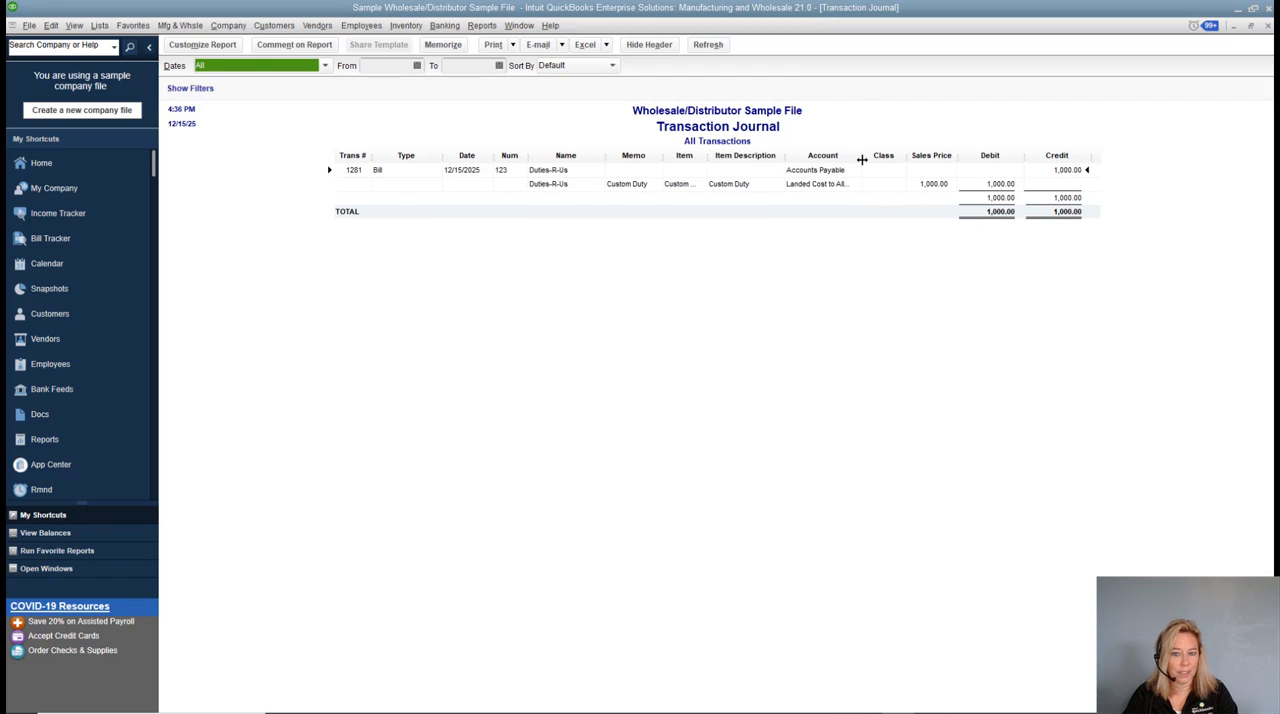
{"action": "left_click_drag", "start_coordinate": [858, 157], "coordinate": [887, 155]}
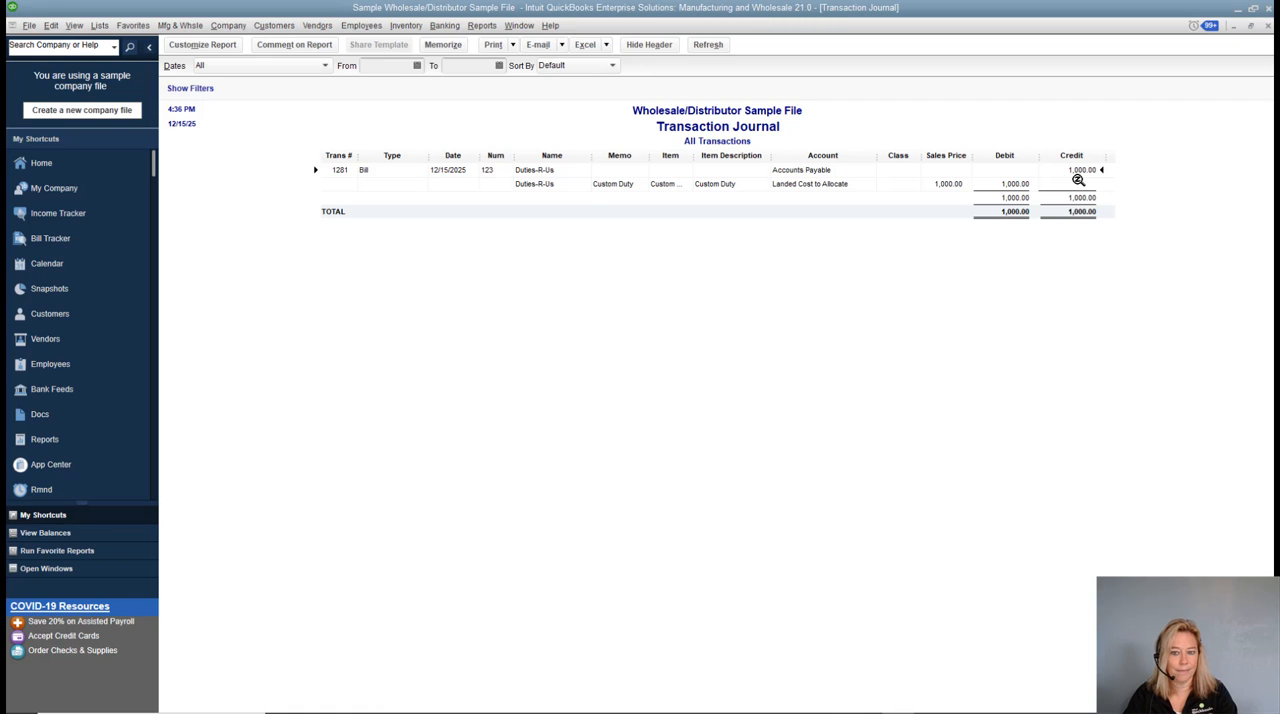
{"action": "key", "text": "Escape"}
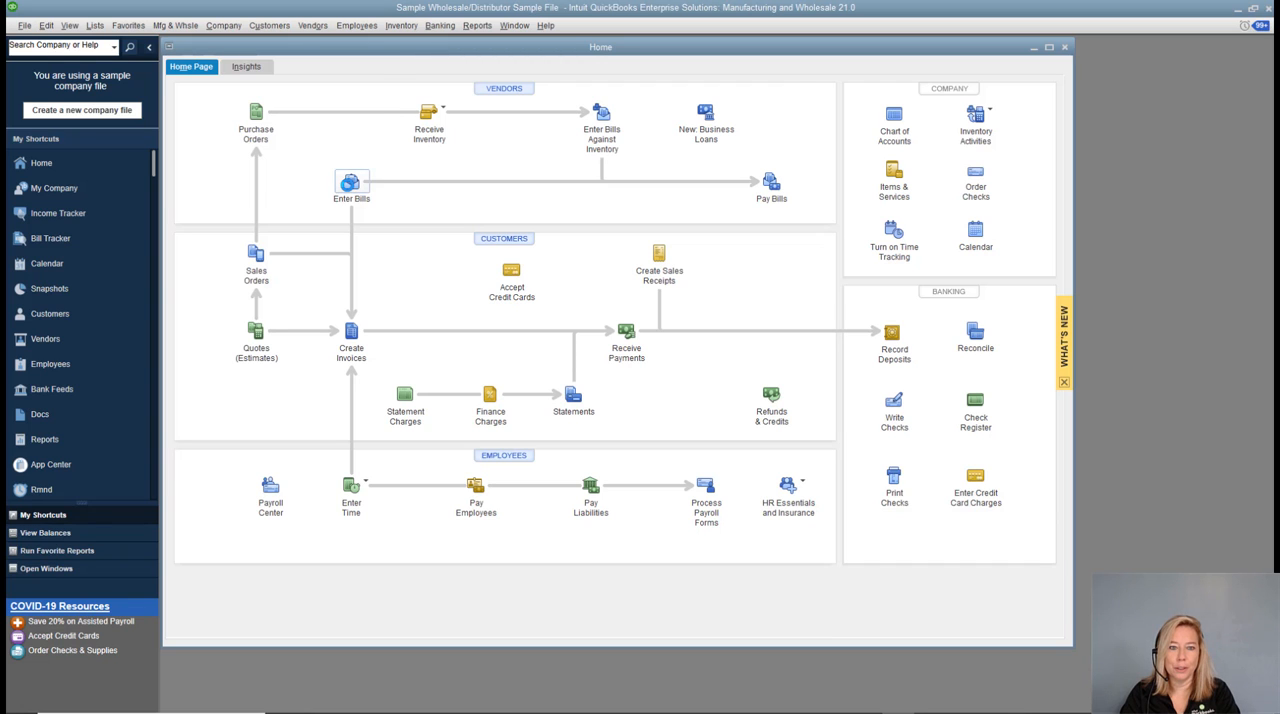
Find the bills from Paulsen's Lighting, open the one dated 12/15/2025, and maximize the bill window.
{"action": "left_click", "coordinate": [350, 183]}
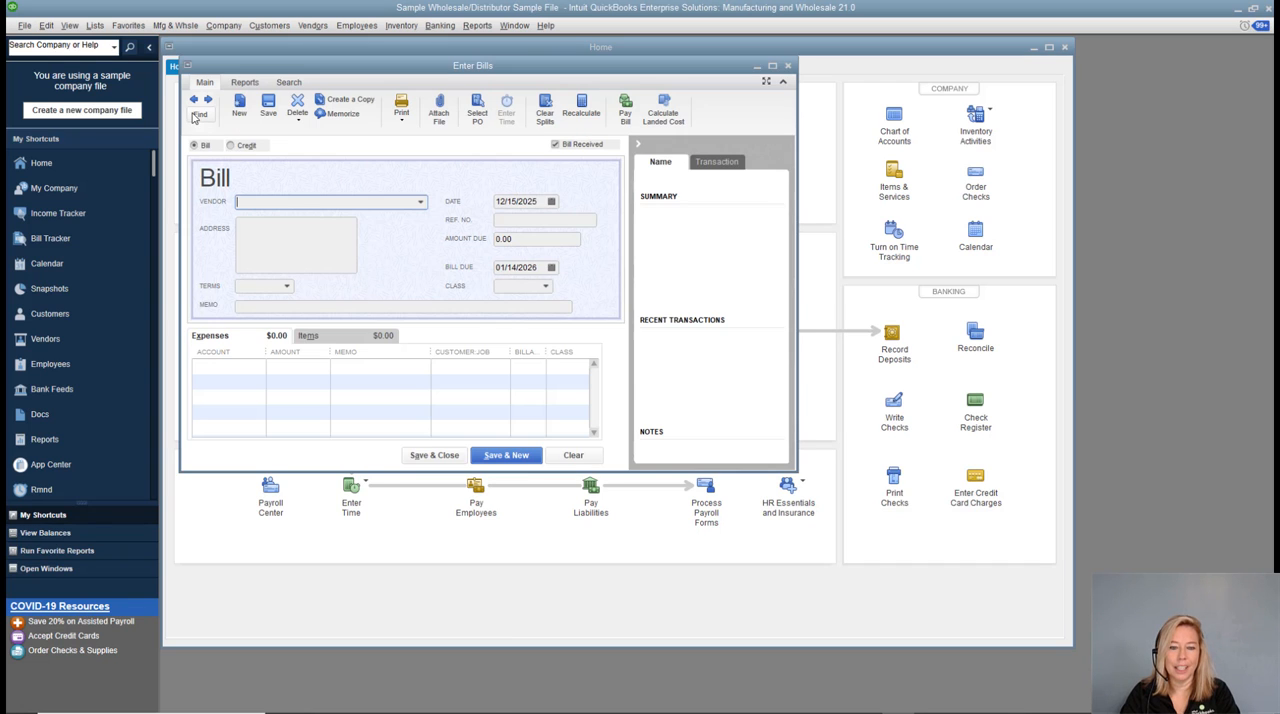
{"action": "left_click", "coordinate": [196, 115]}
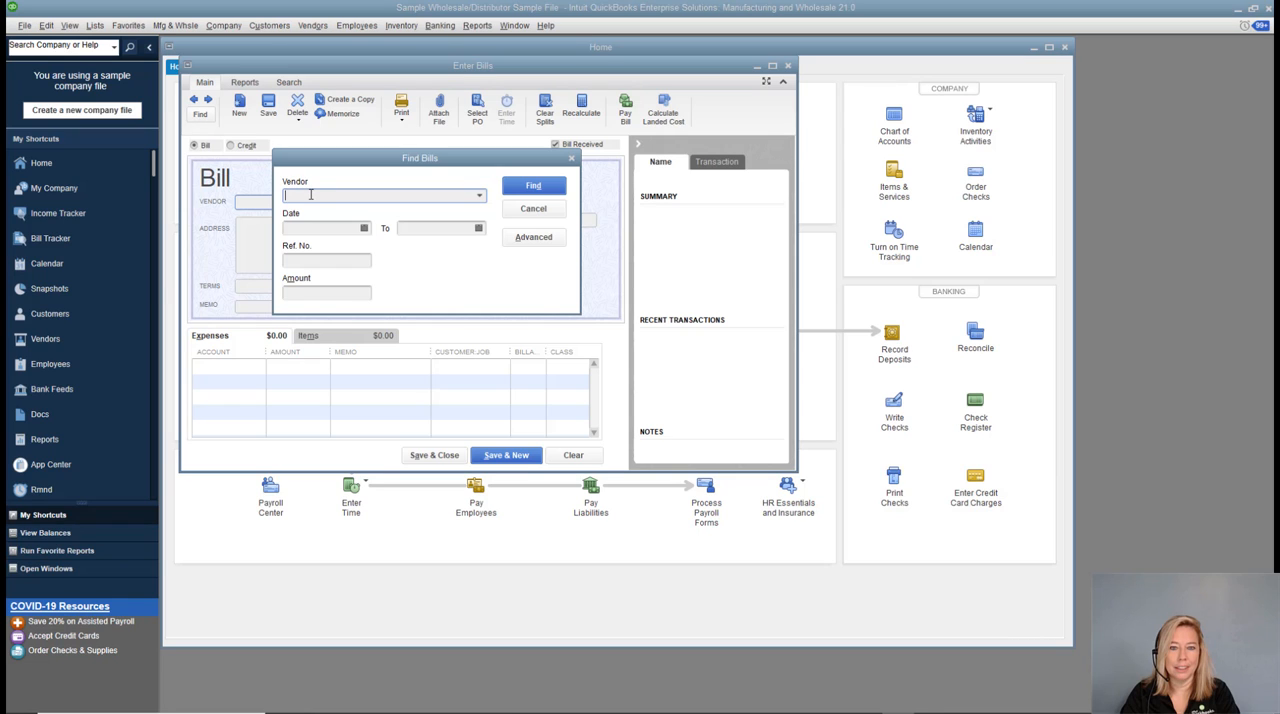
{"action": "type", "text": "Paulsen's Lighting"}
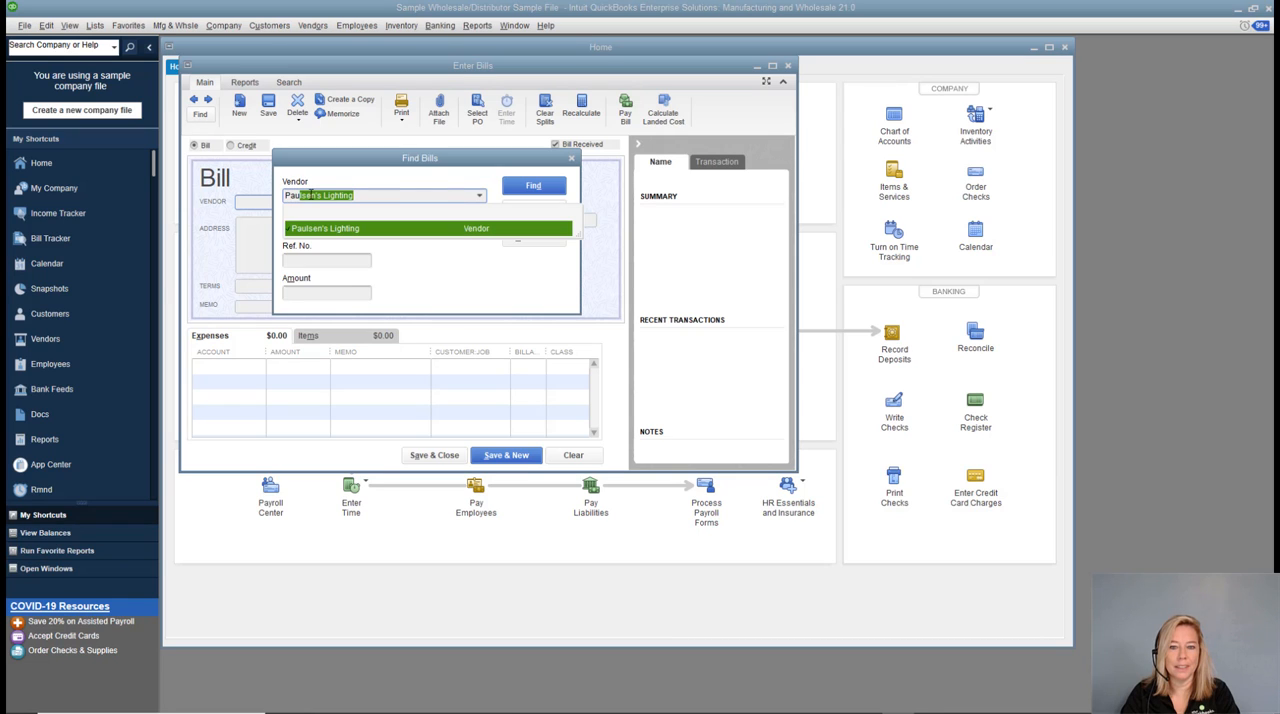
{"action": "left_click", "coordinate": [468, 230]}
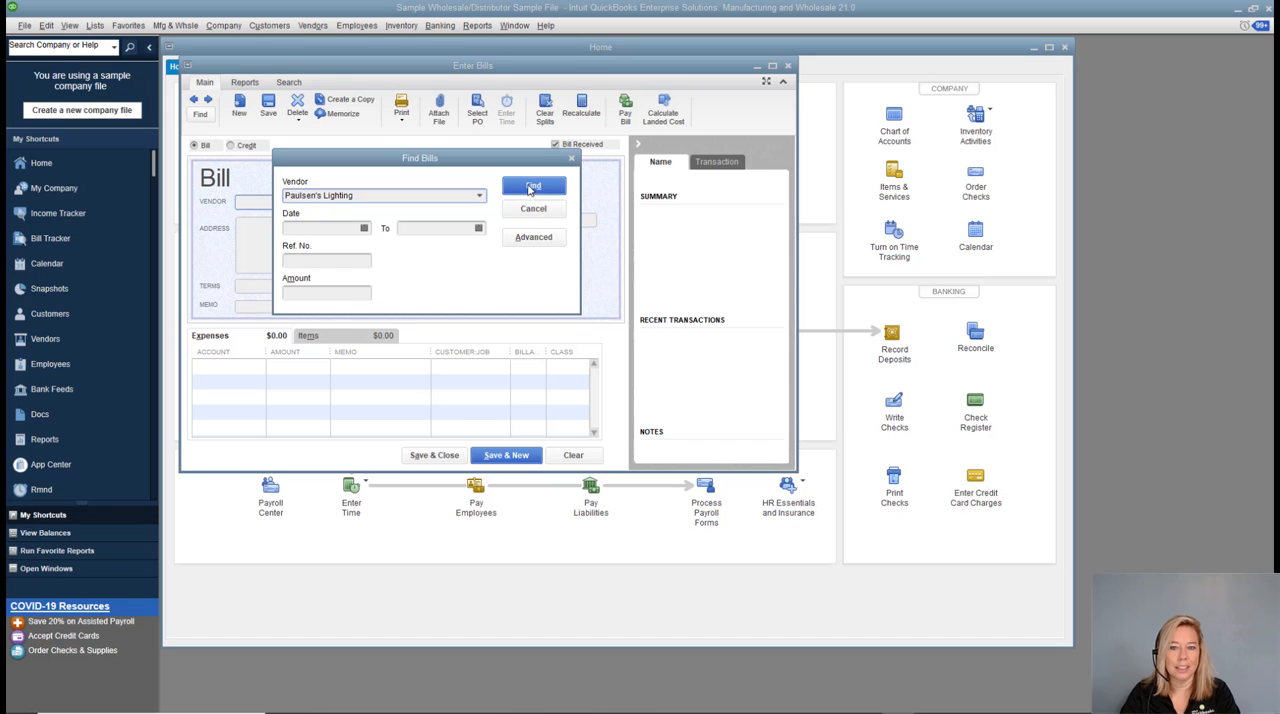
{"action": "left_click", "coordinate": [532, 187]}
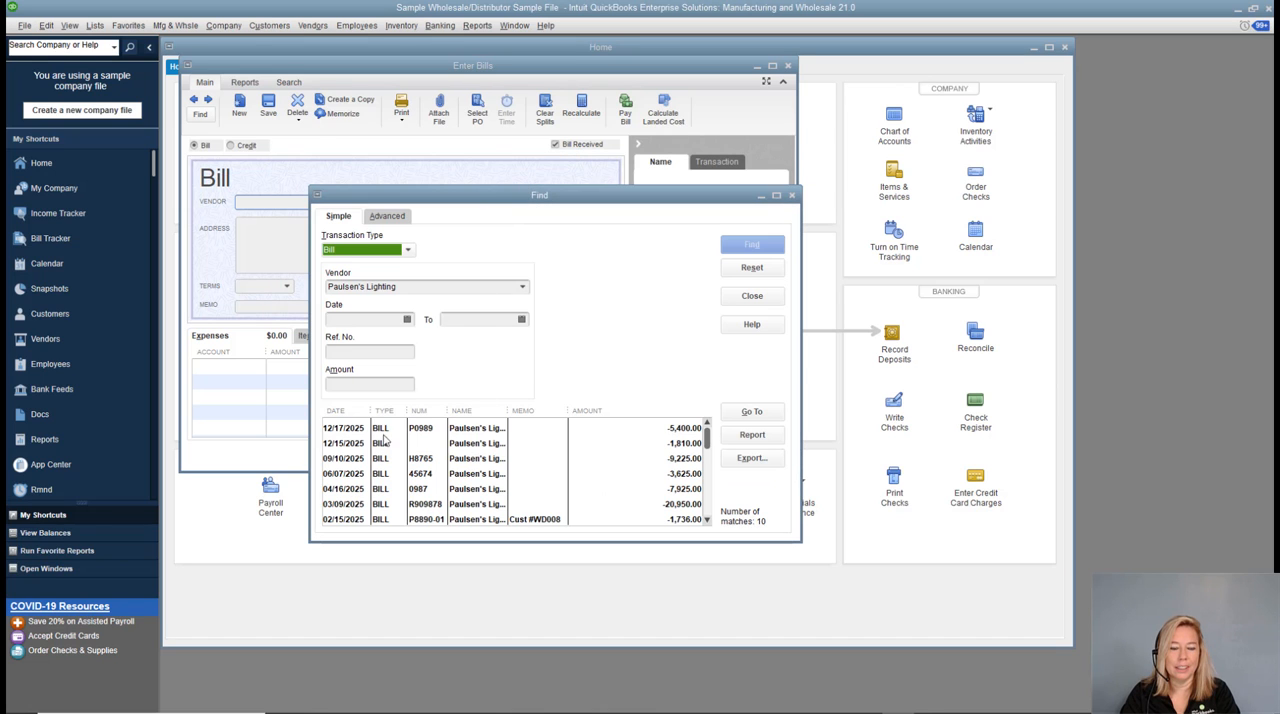
{"action": "double_click", "coordinate": [348, 443]}
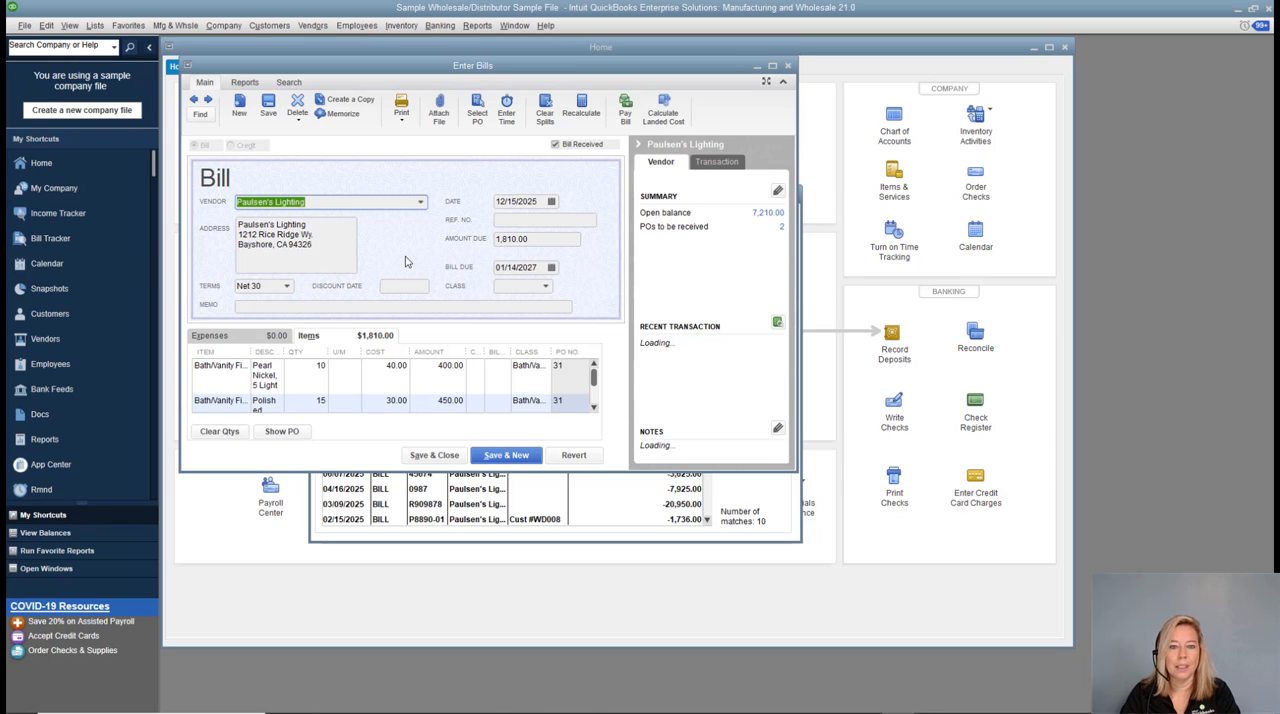
{"action": "left_click", "coordinate": [772, 66]}
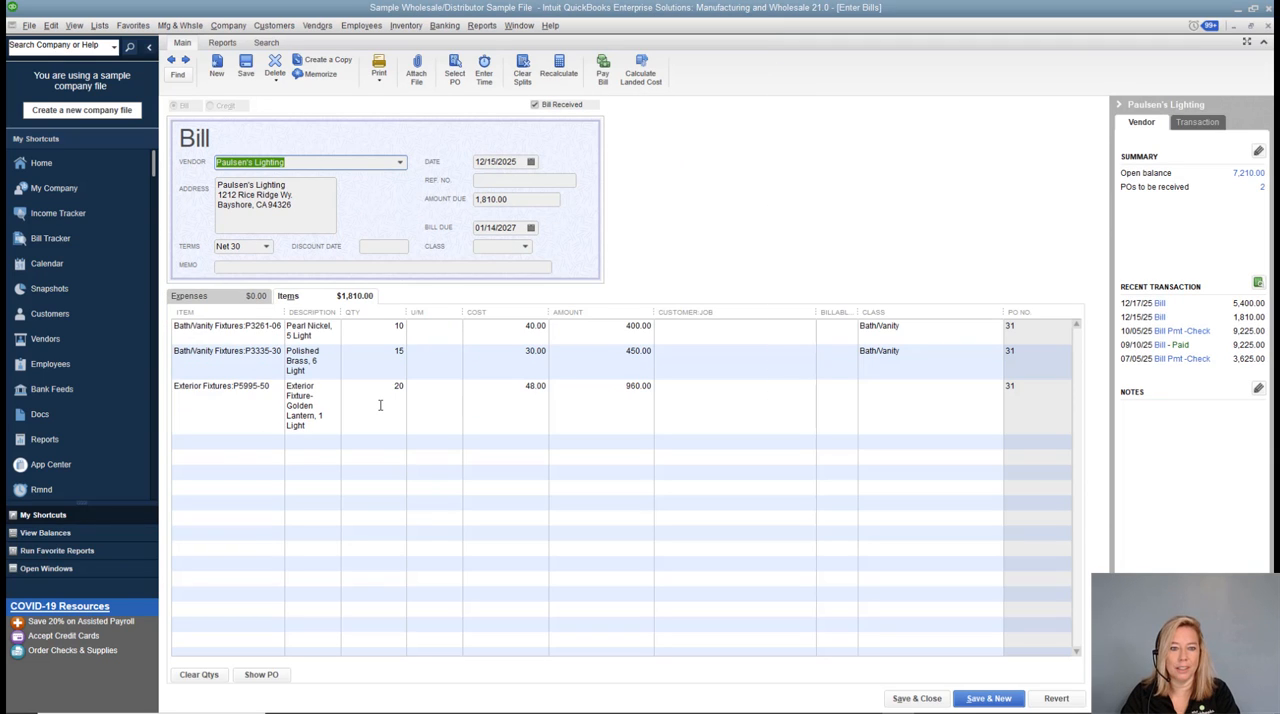
Start the landed cost calculation for this bill and open the shipping and handling bill selection, checking its vendor and allocation filter options.
{"action": "left_click", "coordinate": [641, 82]}
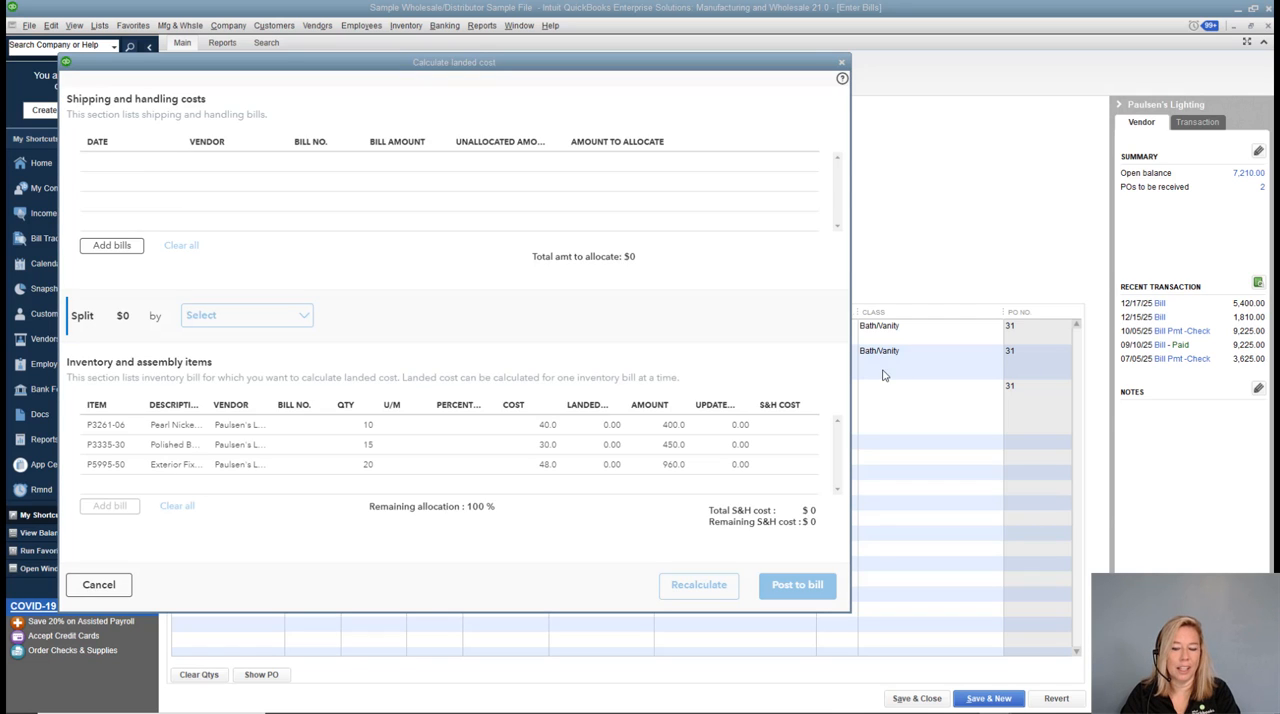
{"action": "left_click", "coordinate": [114, 248]}
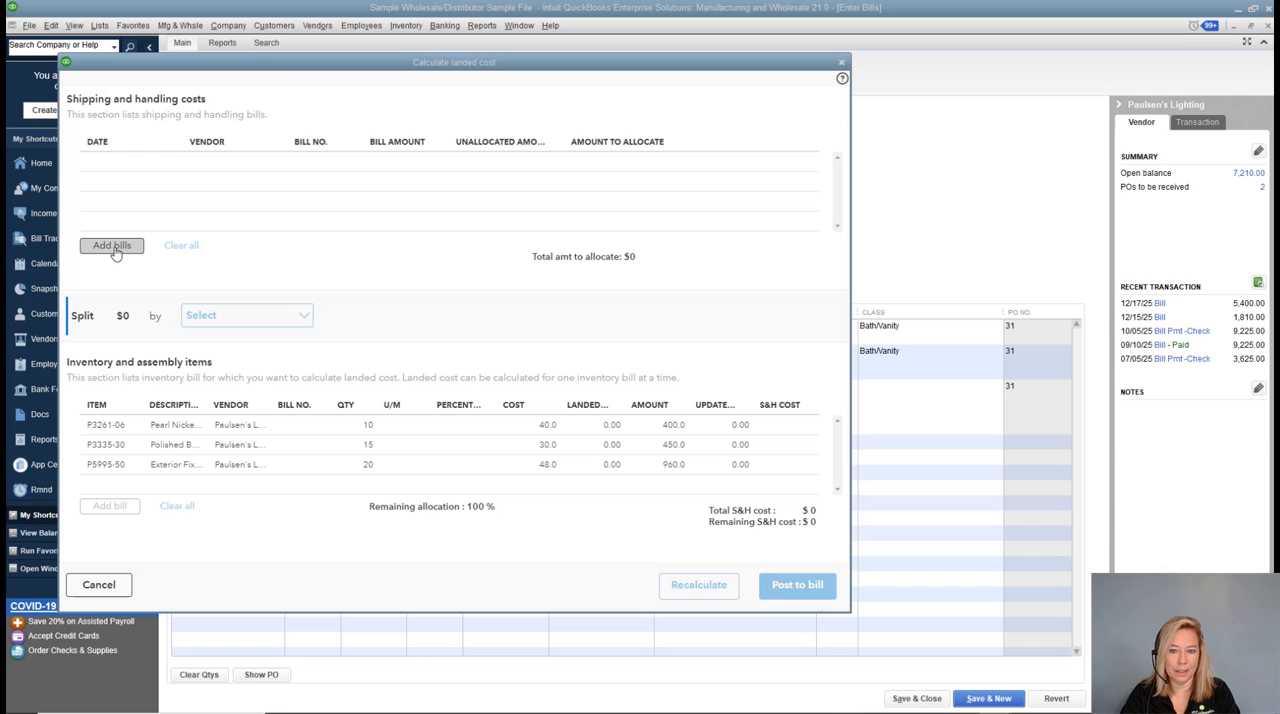
{"action": "left_click", "coordinate": [112, 246]}
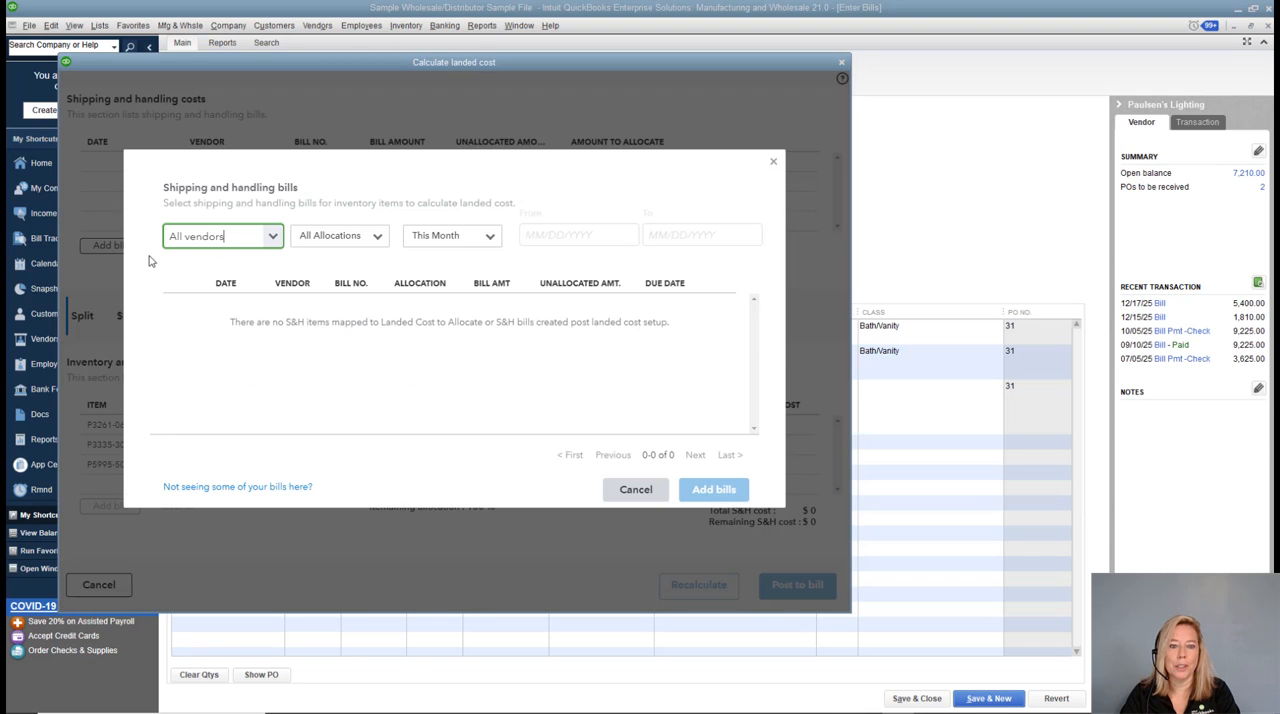
{"action": "left_click", "coordinate": [272, 240]}
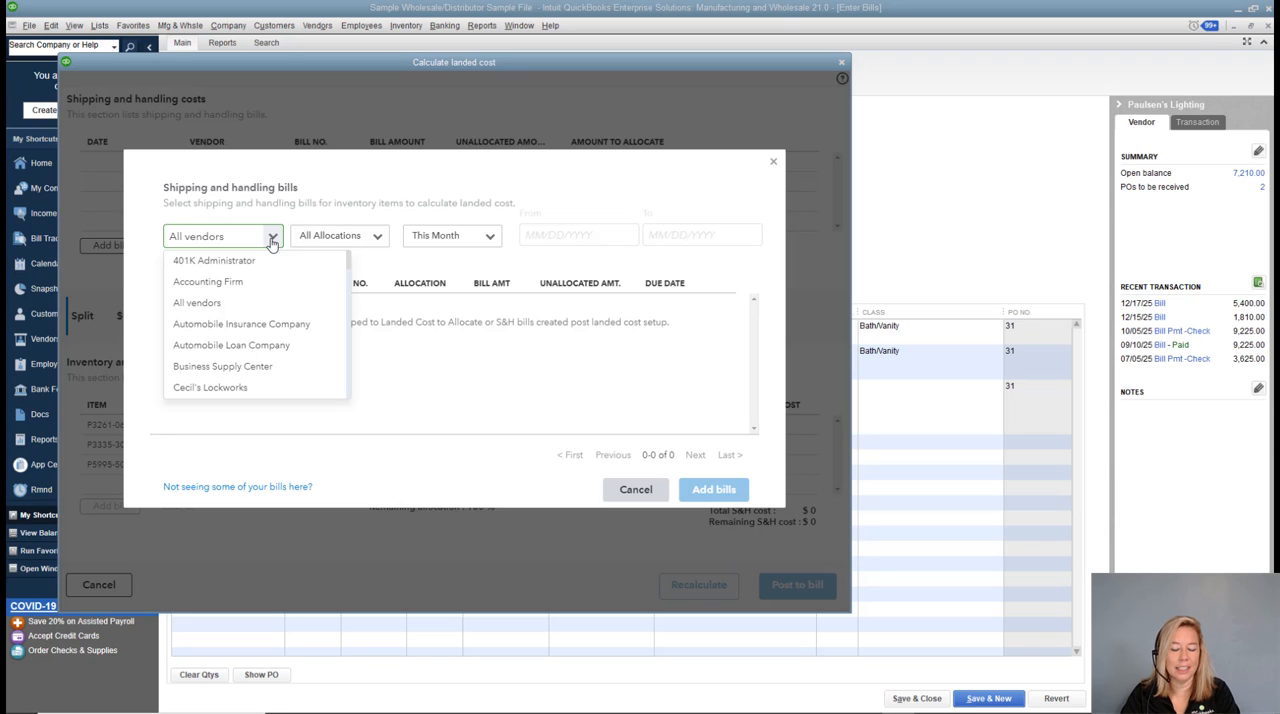
{"action": "left_click", "coordinate": [380, 236]}
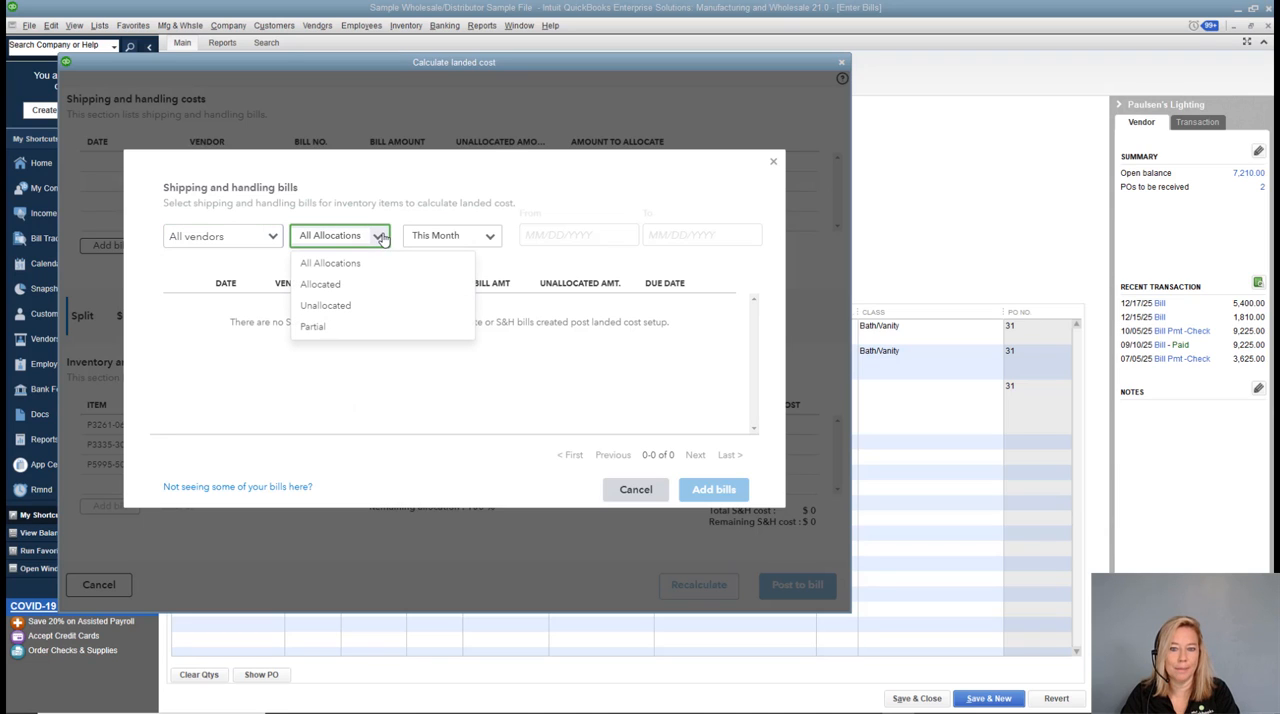
Filter the shipping and handling bills to a custom range from 12/15/2025 to 12/15/2025 and add Duties-R-Us bill 123.
{"action": "left_click", "coordinate": [490, 238]}
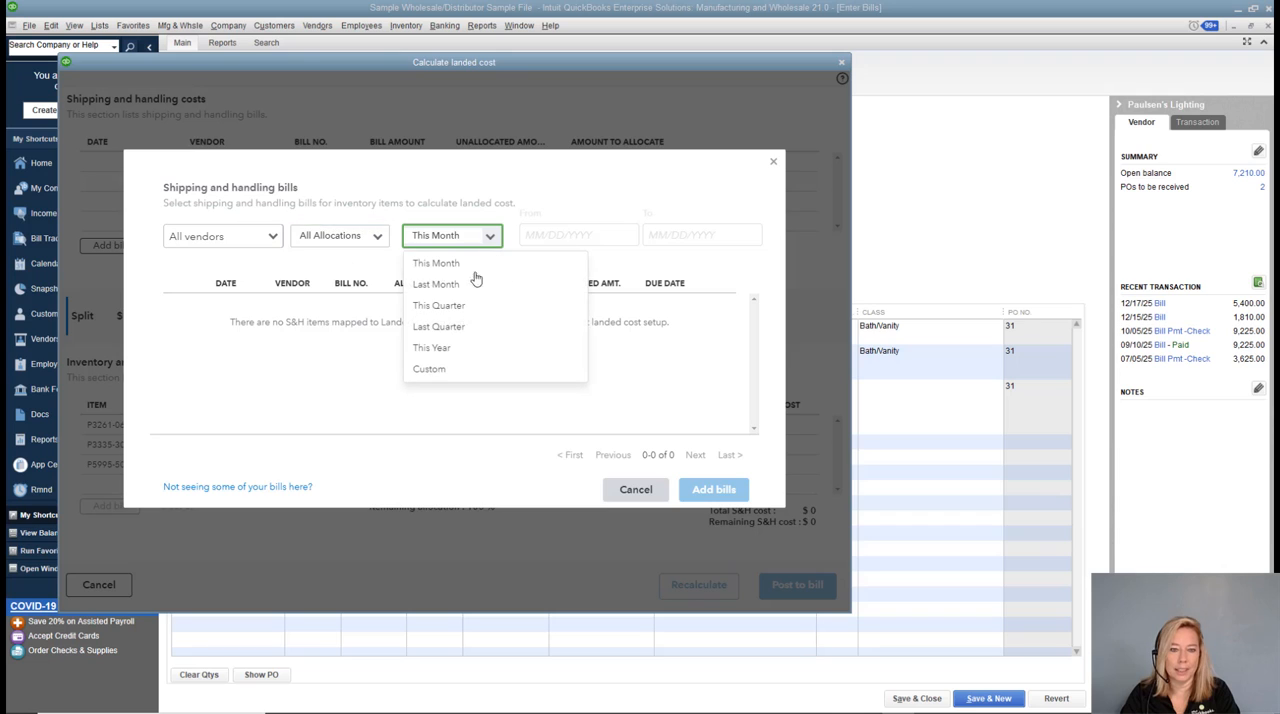
{"action": "left_click", "coordinate": [441, 369]}
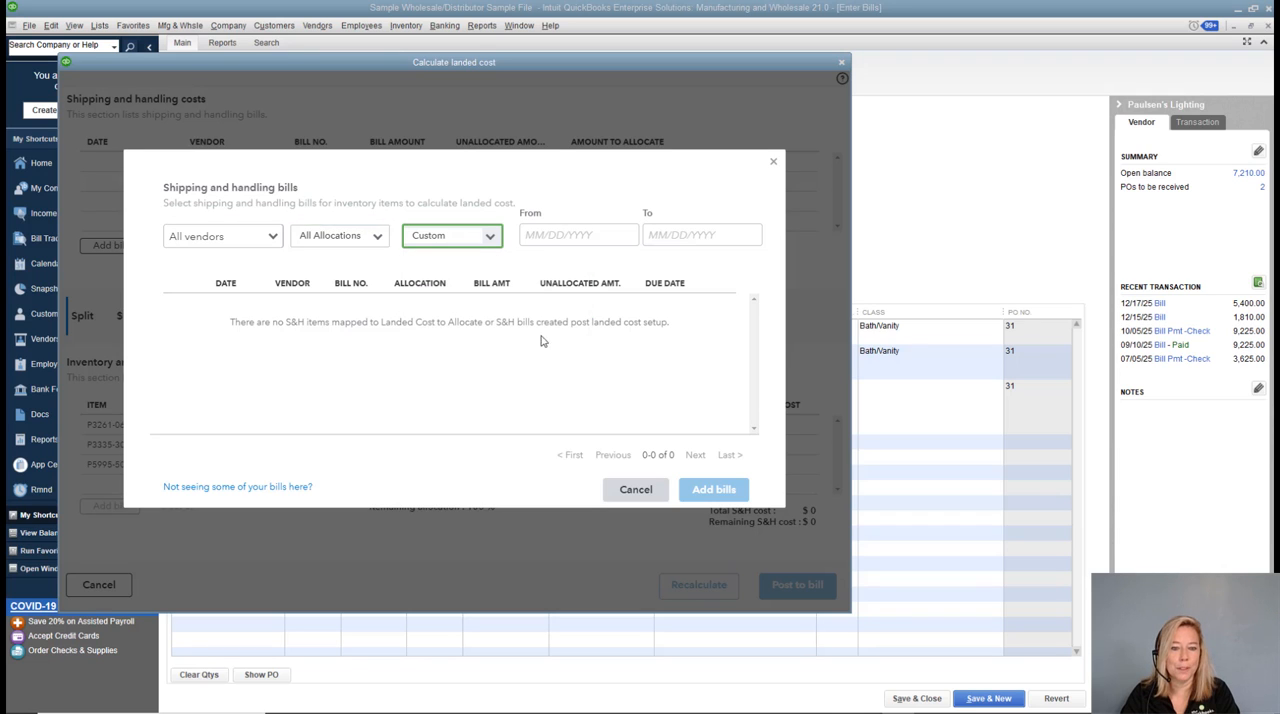
{"action": "left_click", "coordinate": [531, 236]}
{"action": "type", "text": "12/"}
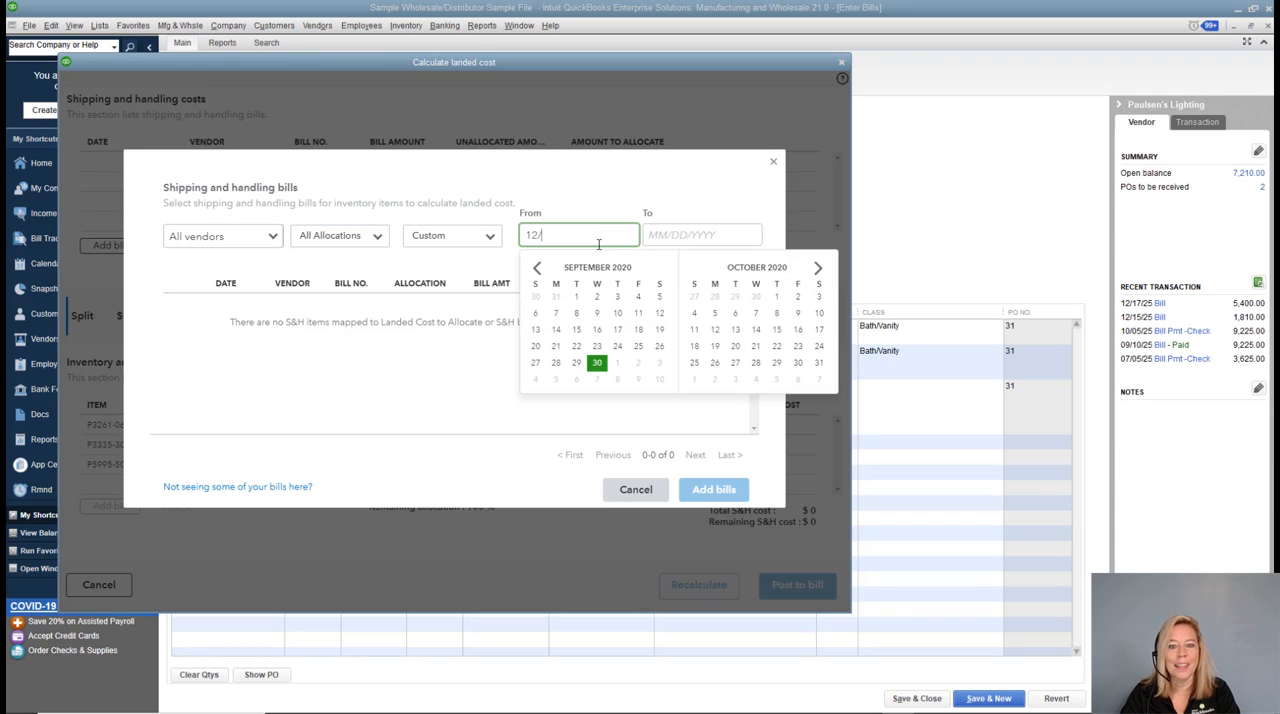
{"action": "type", "text": "15/2025"}
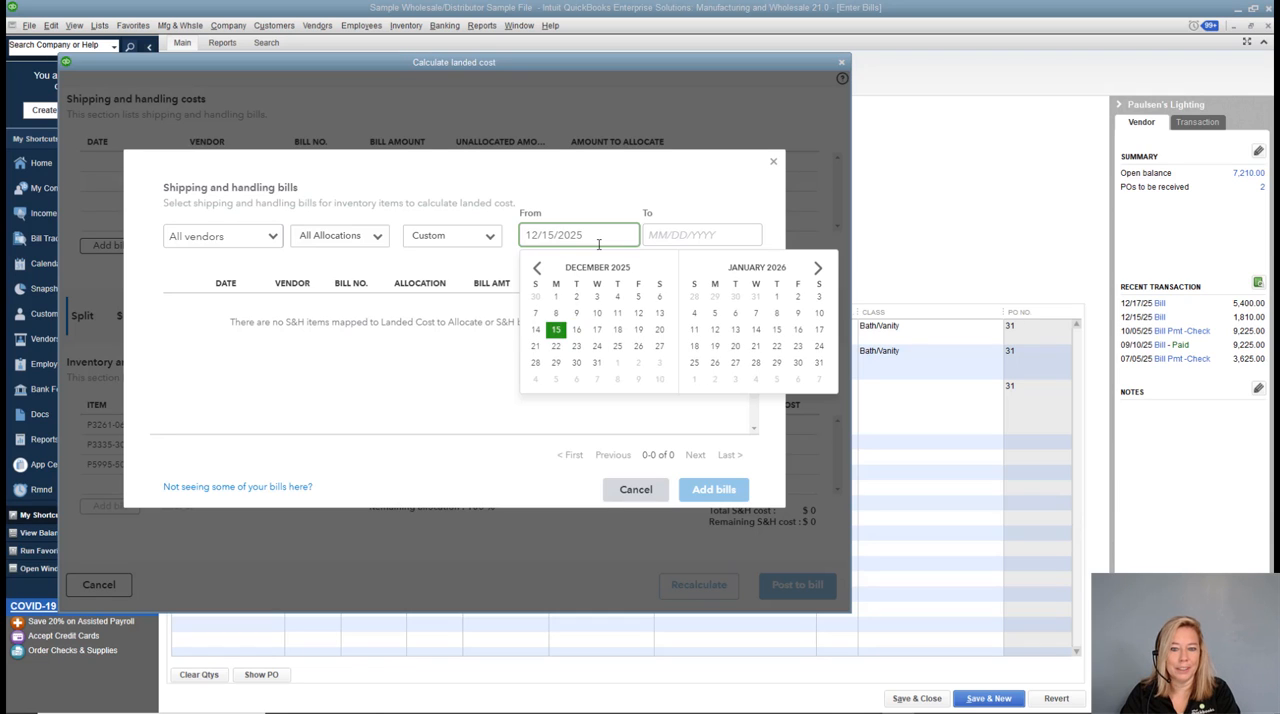
{"action": "key", "text": "Tab"}
{"action": "type", "text": "12"}
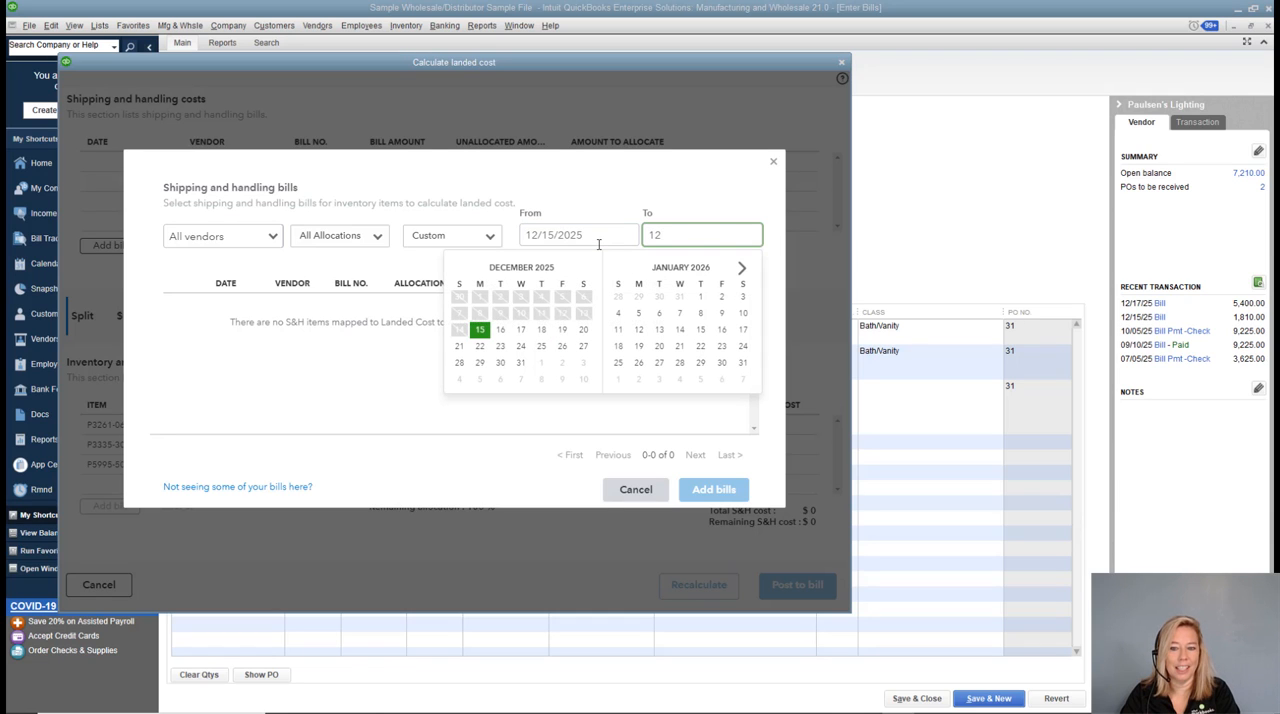
{"action": "type", "text": "/15/2025"}
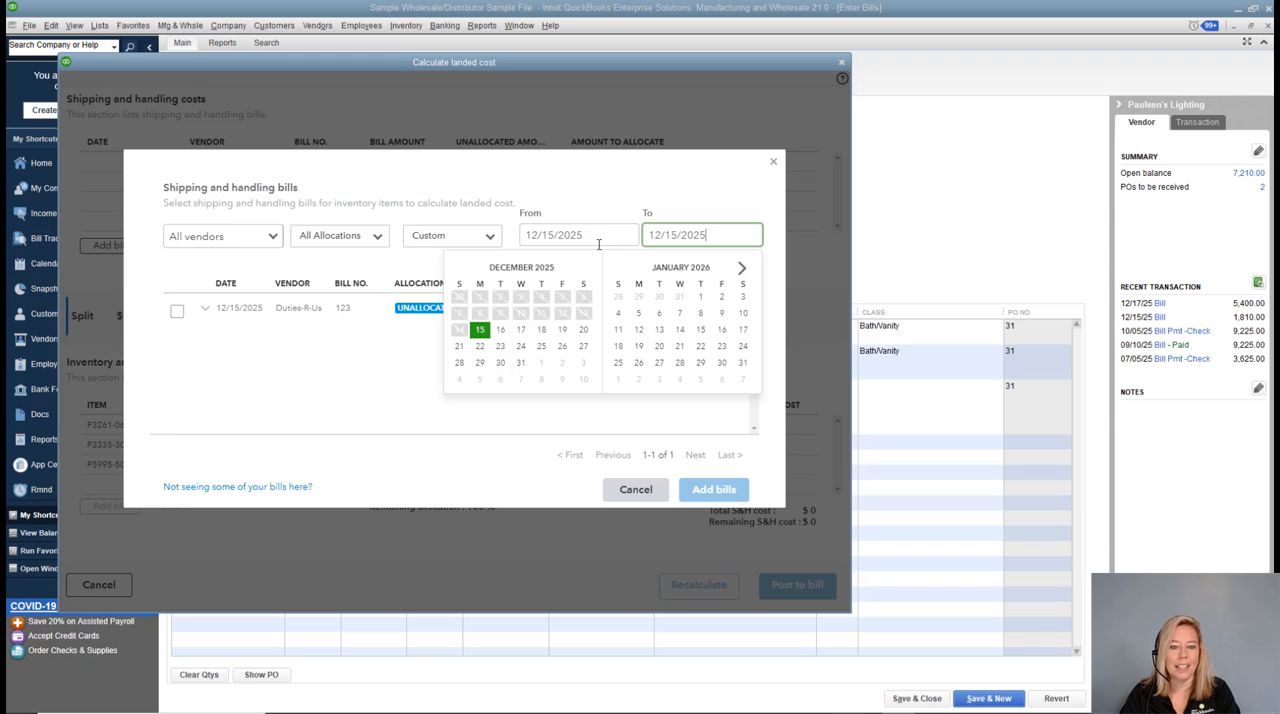
{"action": "key", "text": "Return"}
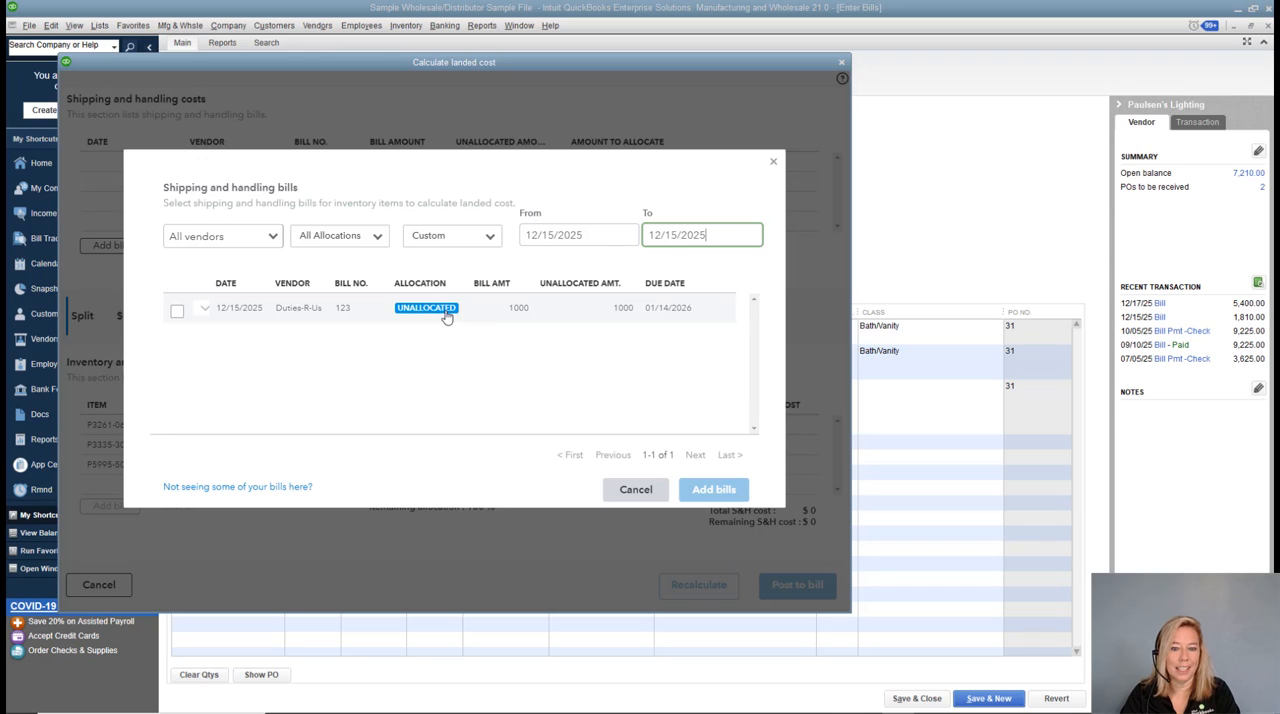
{"action": "left_click", "coordinate": [177, 314]}
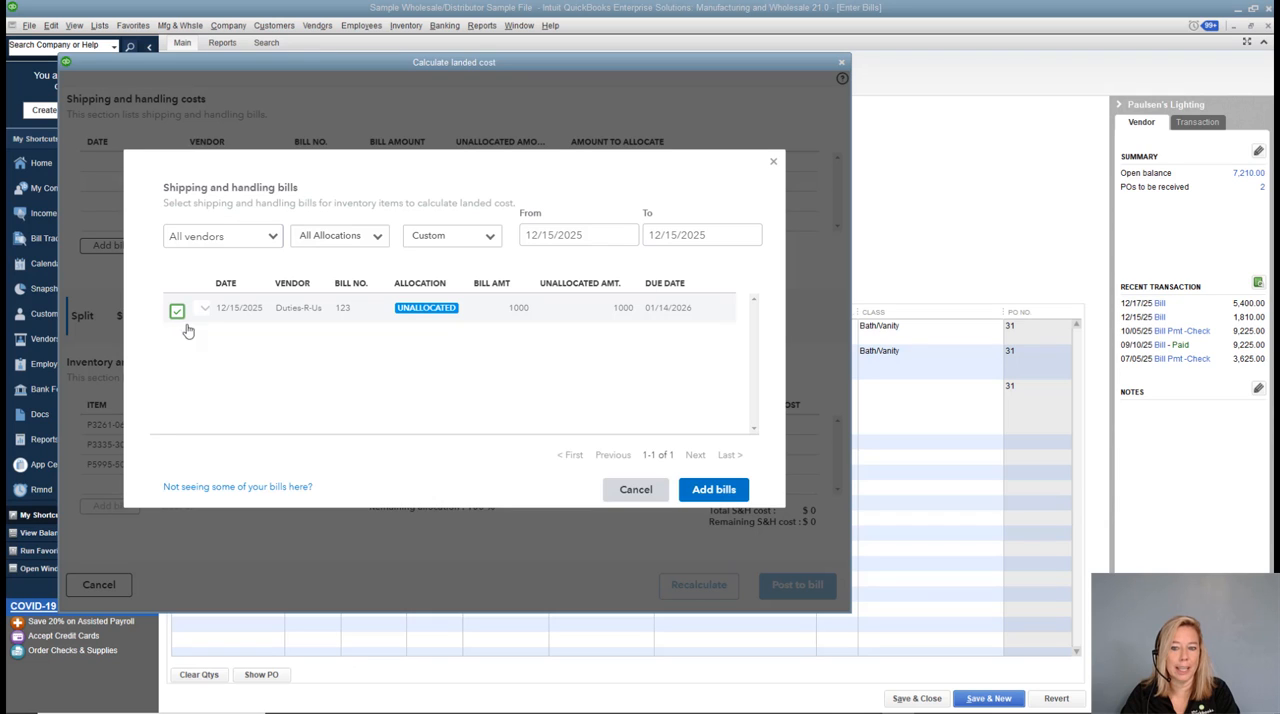
{"action": "left_click", "coordinate": [714, 489]}
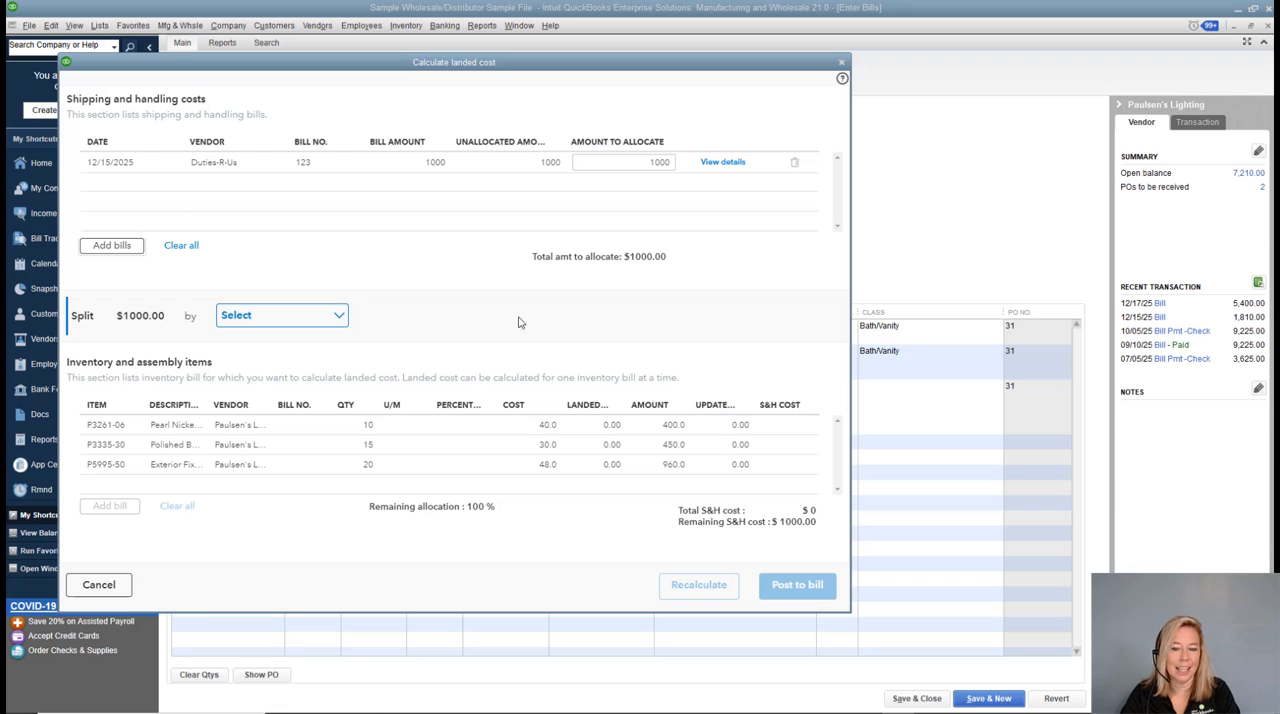
Set the amount to allocate from the Duties-R-Us bill to 500 and review that bill's details.
{"action": "left_click", "coordinate": [630, 161]}
{"action": "key", "text": "shift+End"}
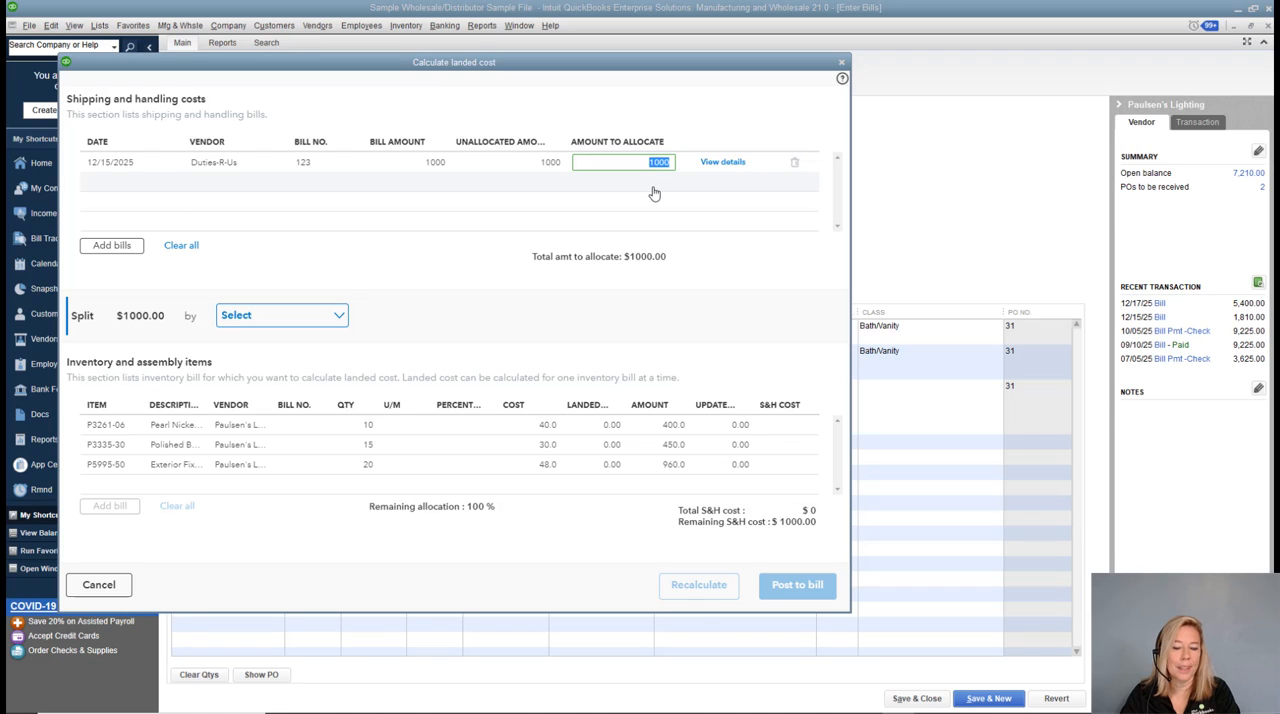
{"action": "type", "text": "500"}
{"action": "key", "text": "Tab"}
{"action": "left_click", "coordinate": [712, 166]}
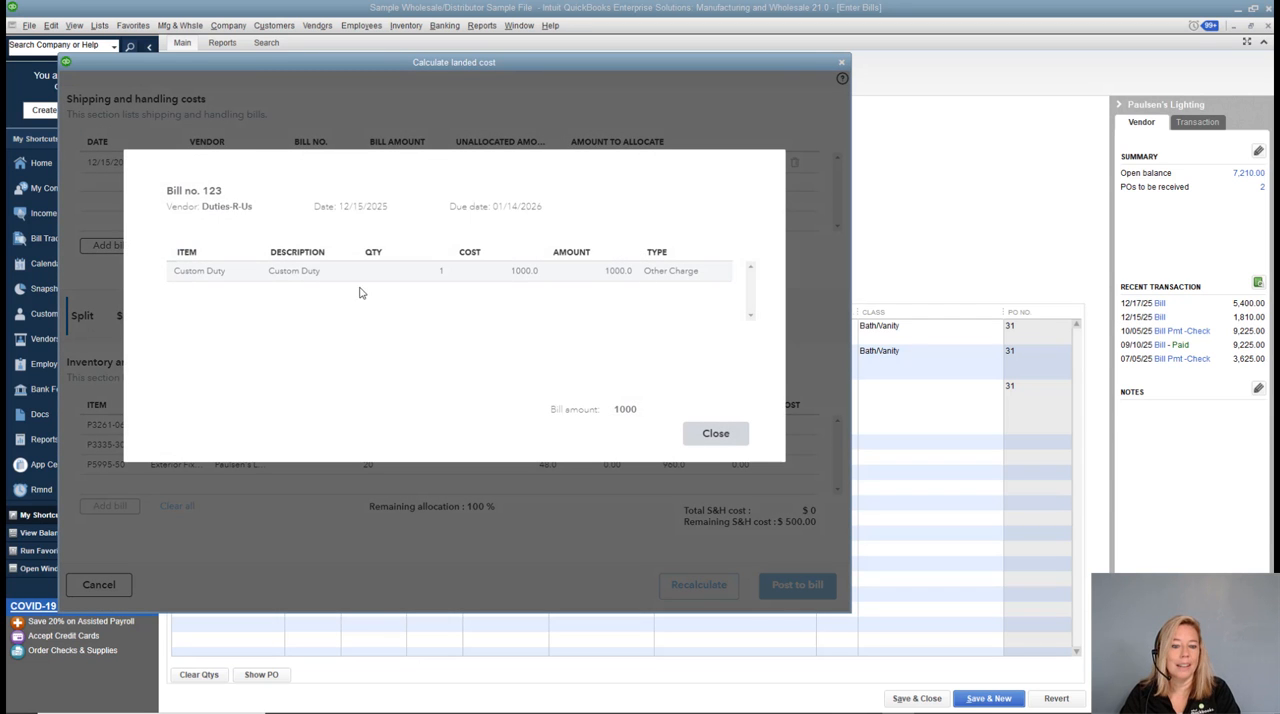
{"action": "left_click", "coordinate": [709, 436]}
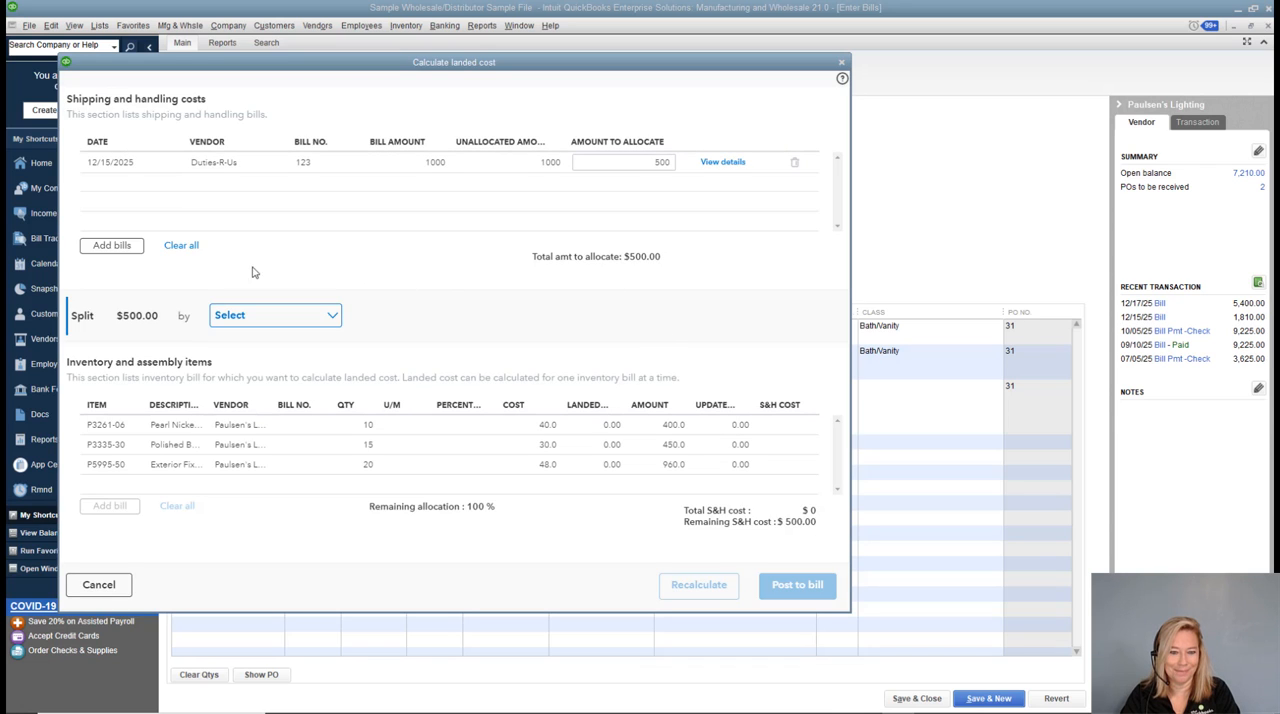
Split the 500 landed cost by quantity and exclude item P5995-50 from the allocation.
{"action": "left_click", "coordinate": [334, 317]}
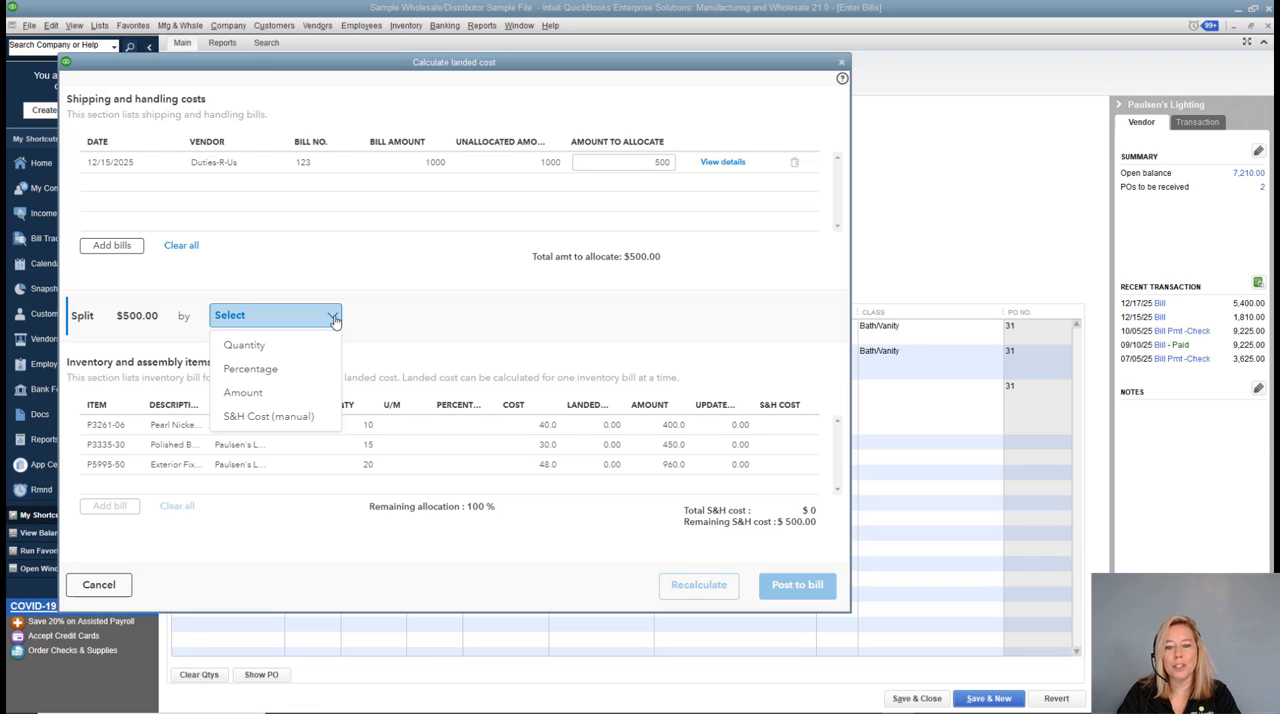
{"action": "left_click", "coordinate": [302, 346]}
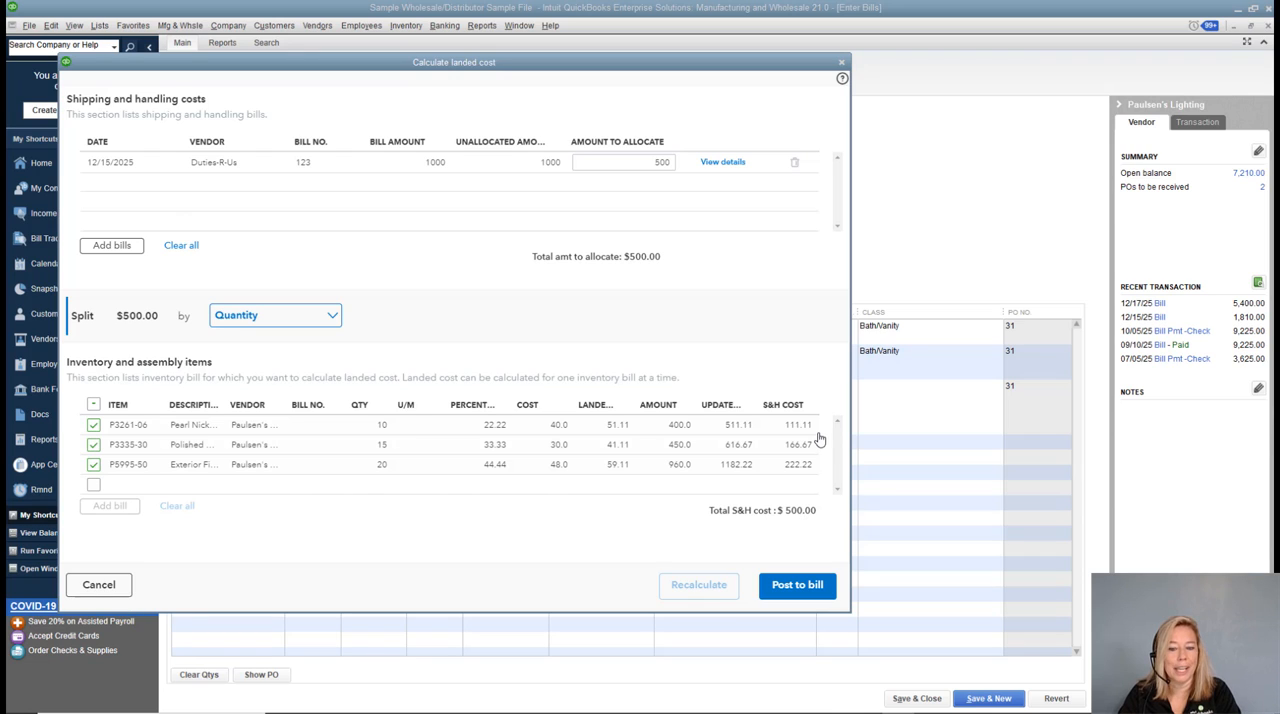
{"action": "left_click", "coordinate": [93, 464]}
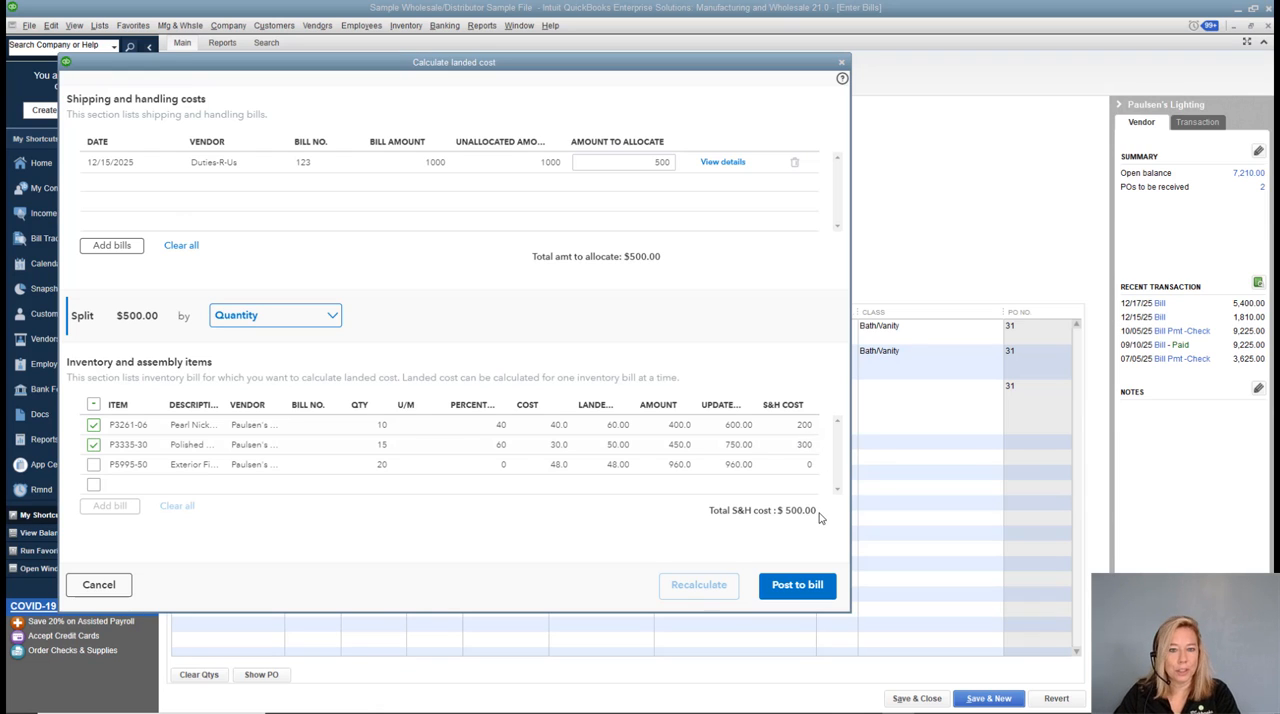
Split the landed cost by percentage and set item P5995-50's share to 10 percent.
{"action": "left_click", "coordinate": [331, 316]}
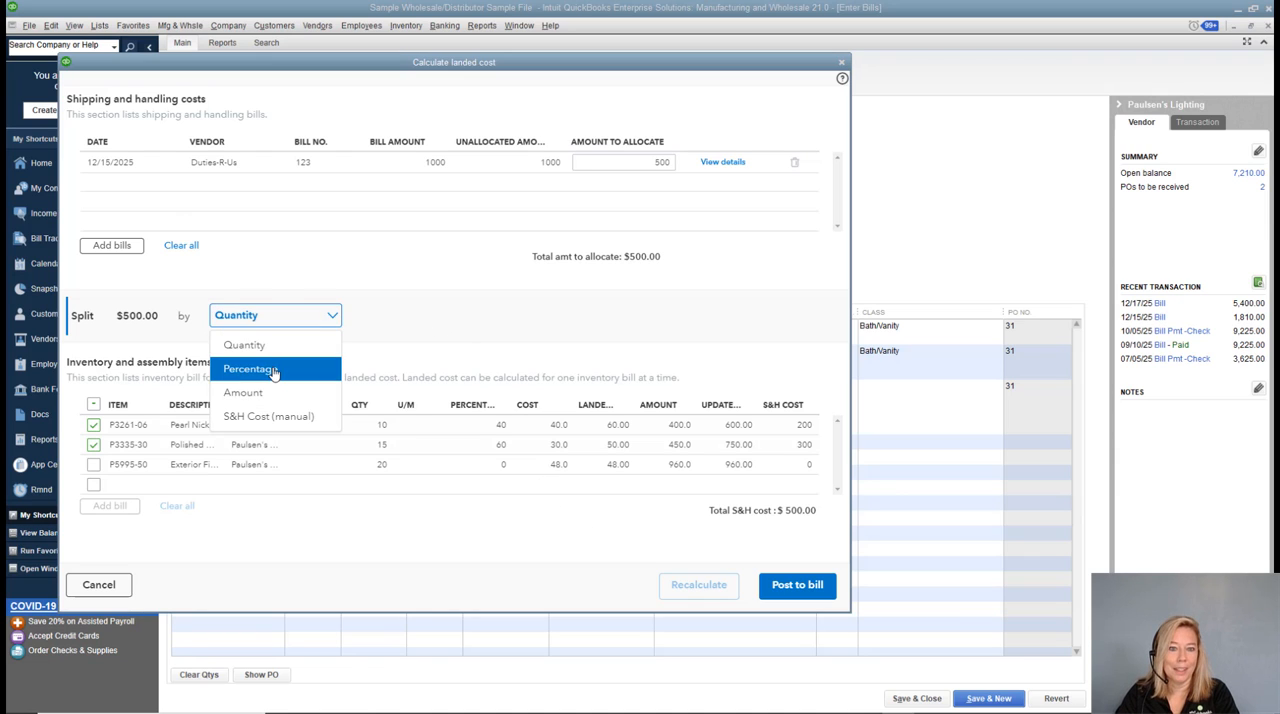
{"action": "left_click", "coordinate": [274, 372]}
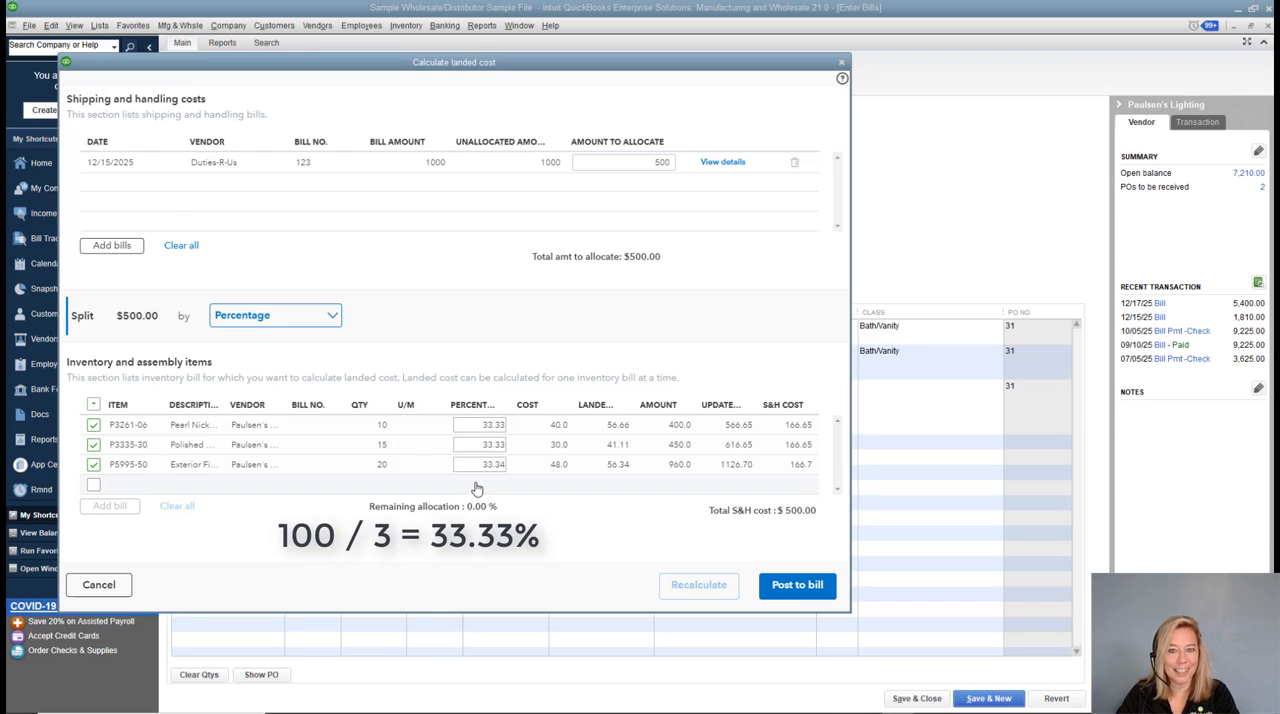
{"action": "left_click_drag", "start_coordinate": [474, 463], "coordinate": [518, 470]}
{"action": "type", "text": "10"}
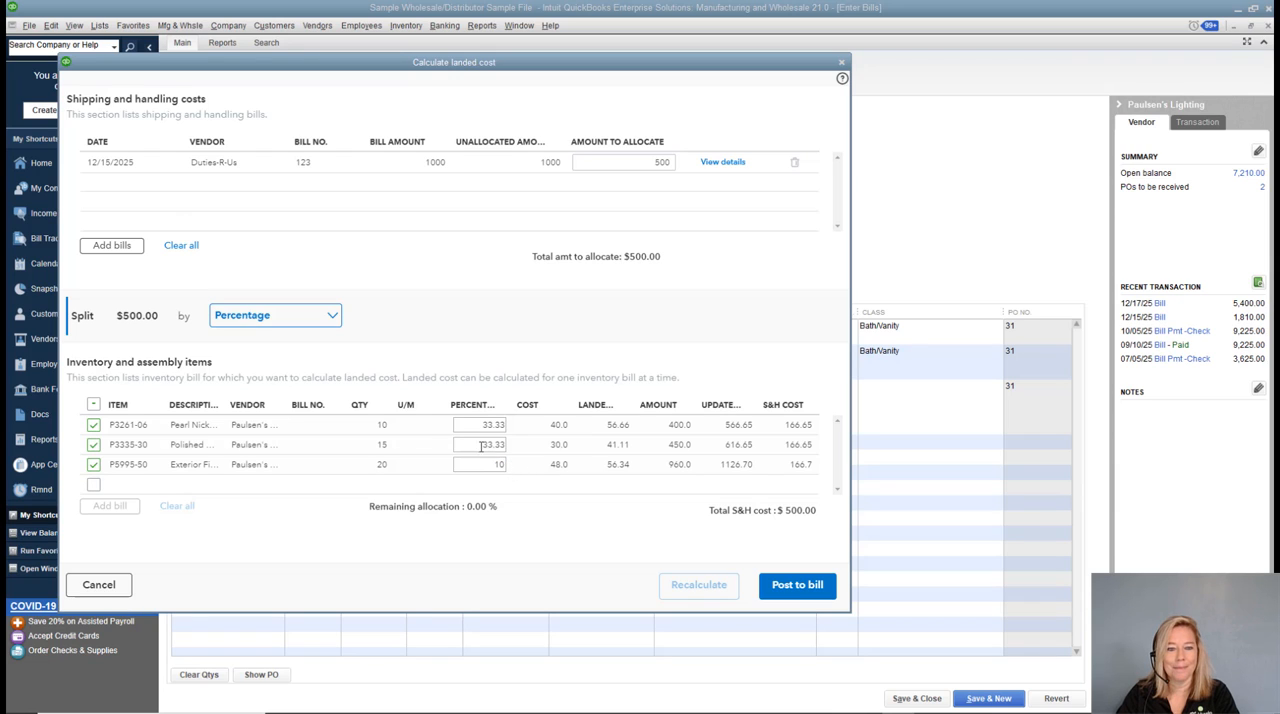
{"action": "left_click", "coordinate": [472, 443]}
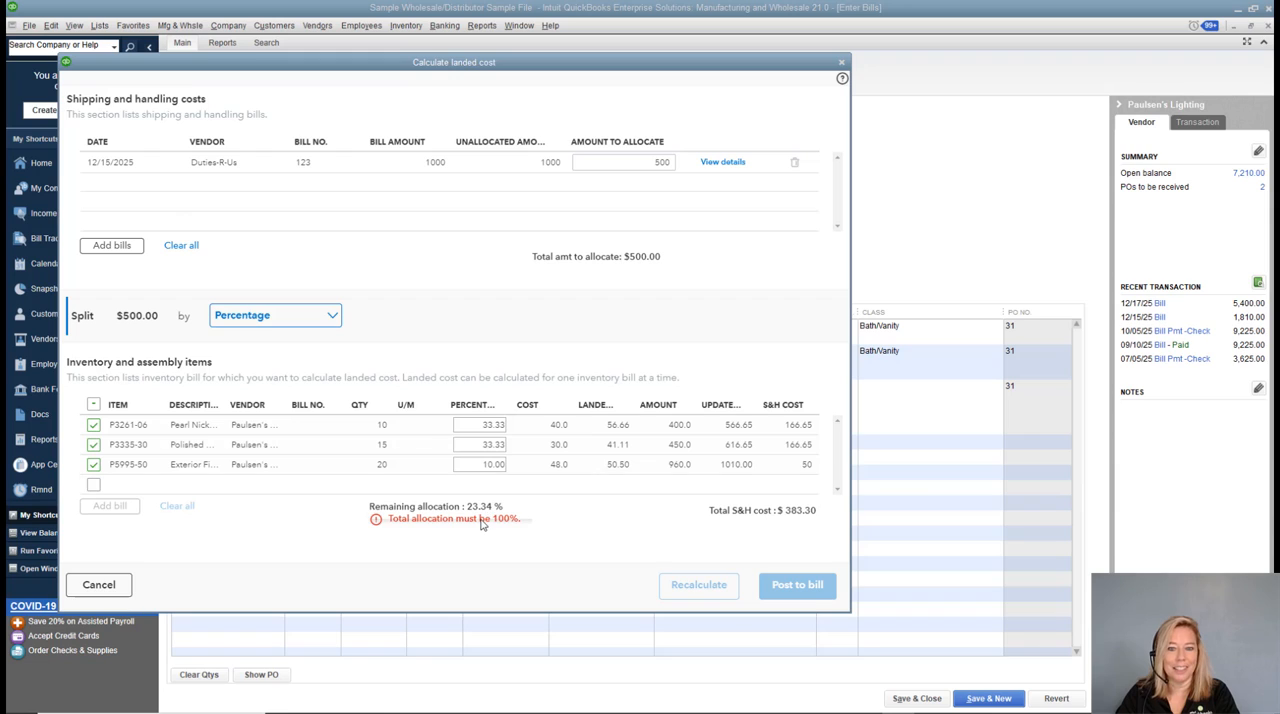
Set the percentage for item P5995-50 back to 33.34.
{"action": "left_click_drag", "start_coordinate": [483, 463], "coordinate": [515, 470]}
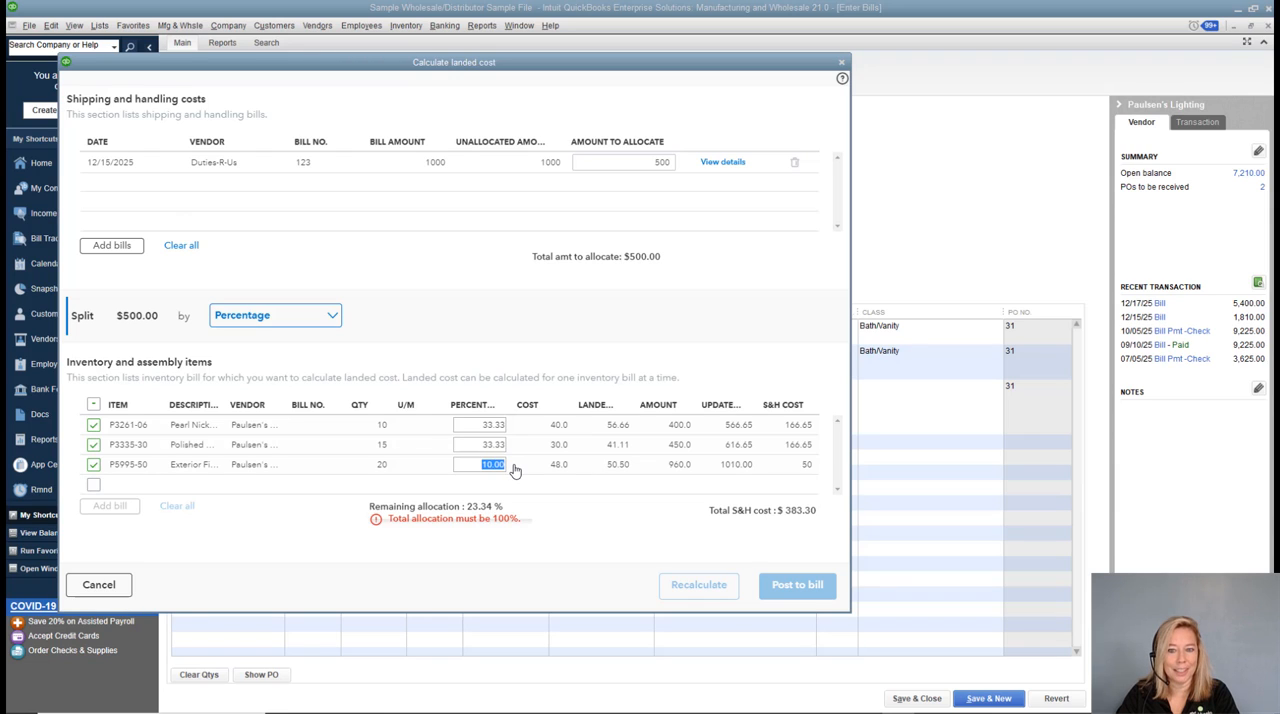
{"action": "type", "text": "33.34"}
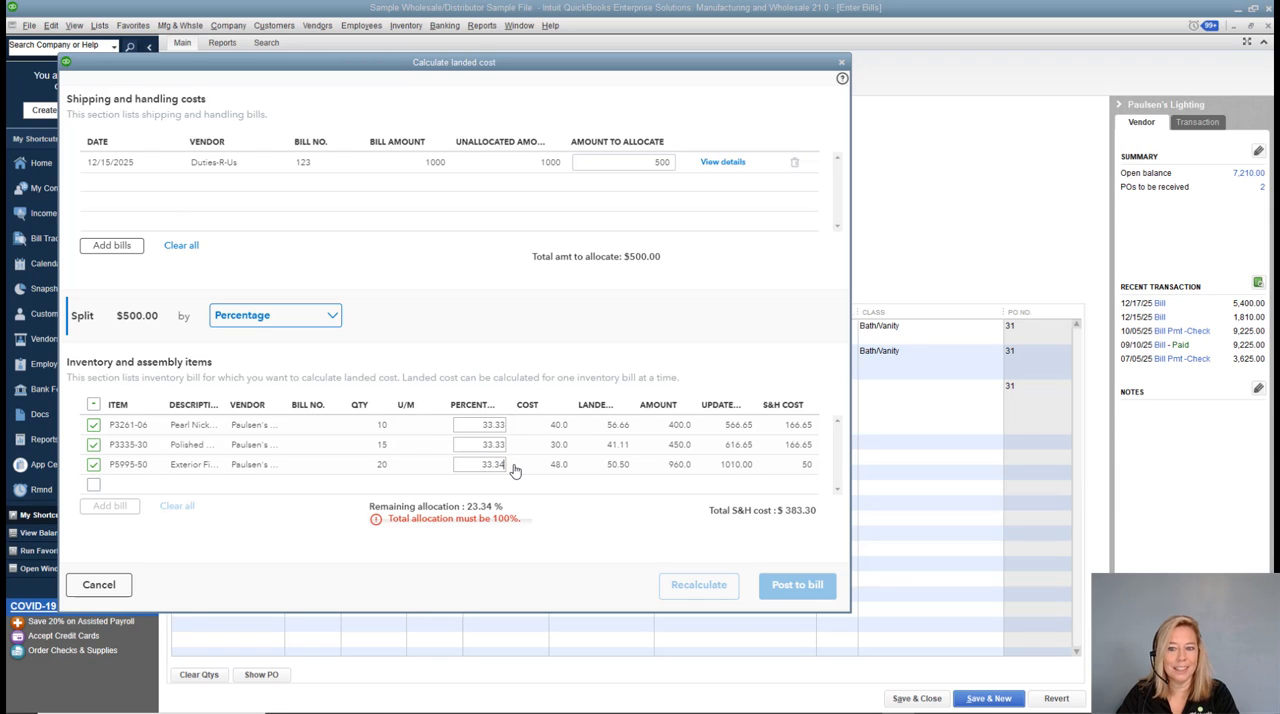
{"action": "key", "text": "Tab"}
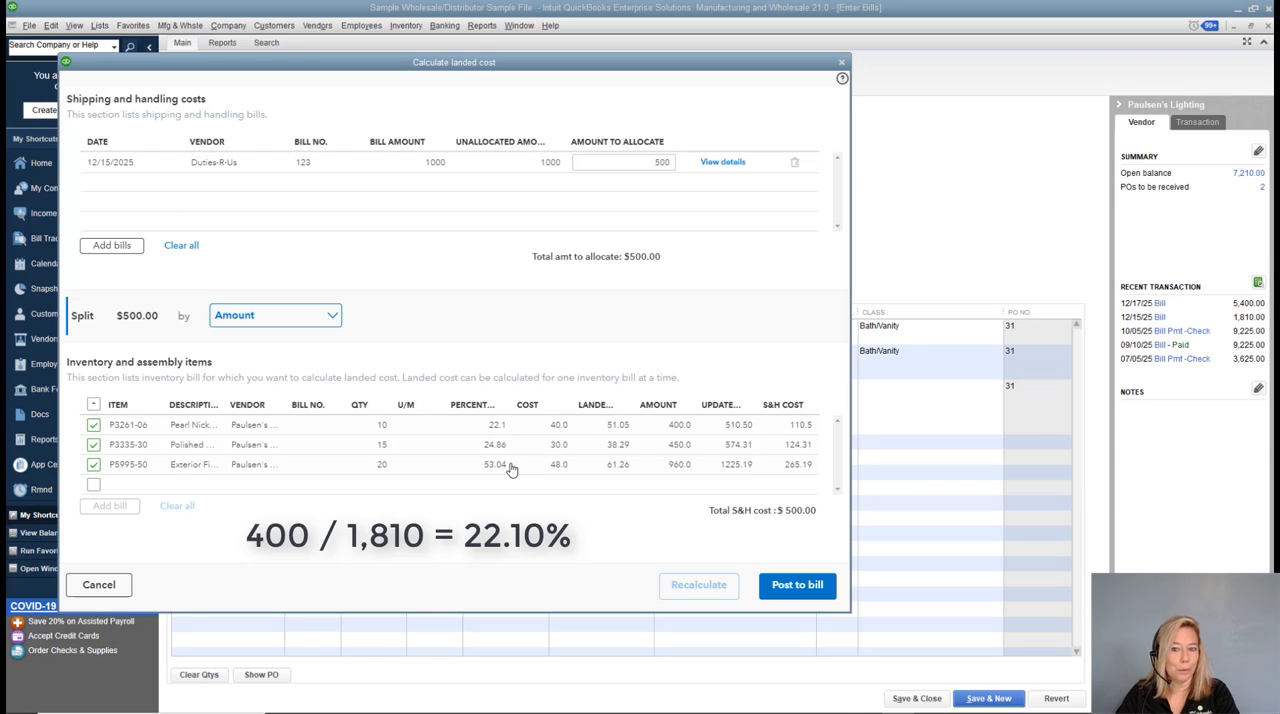
Change the split method to S&H Cost (manual) and set item P3261-06's S&H cost to 100.
{"action": "left_click", "coordinate": [333, 317]}
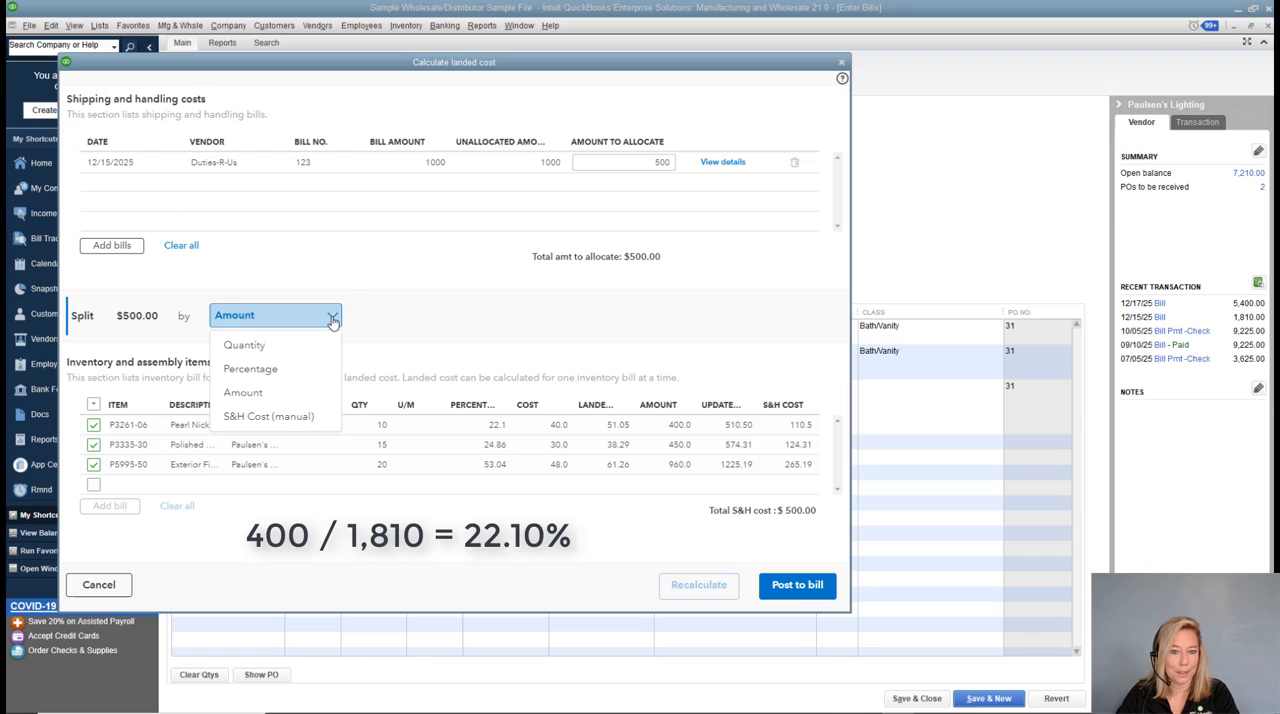
{"action": "left_click", "coordinate": [278, 417]}
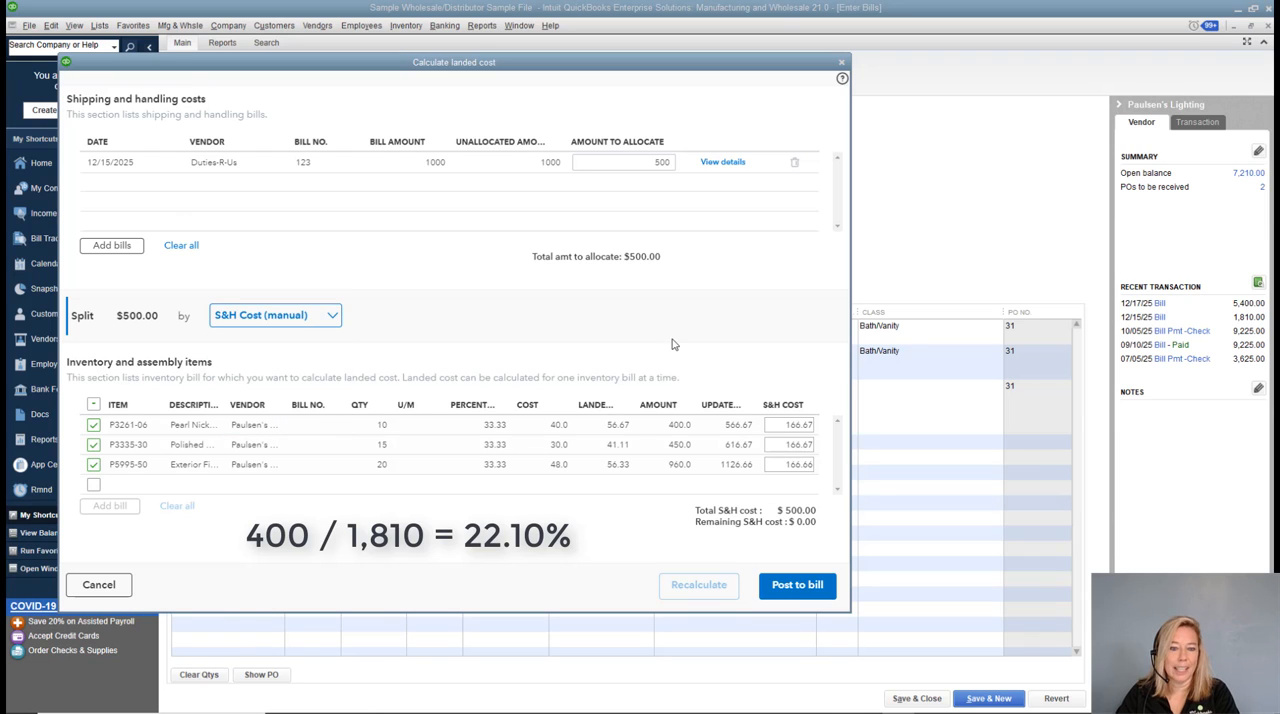
{"action": "left_click", "coordinate": [818, 428]}
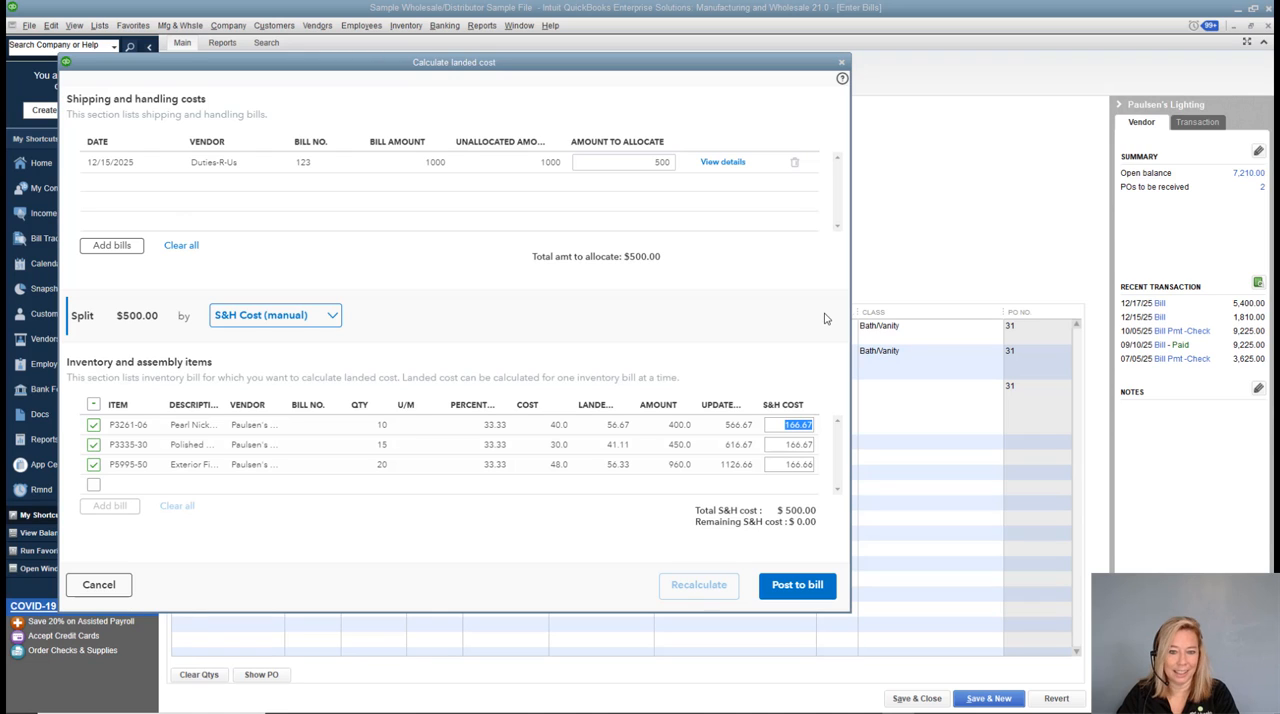
{"action": "type", "text": "100"}
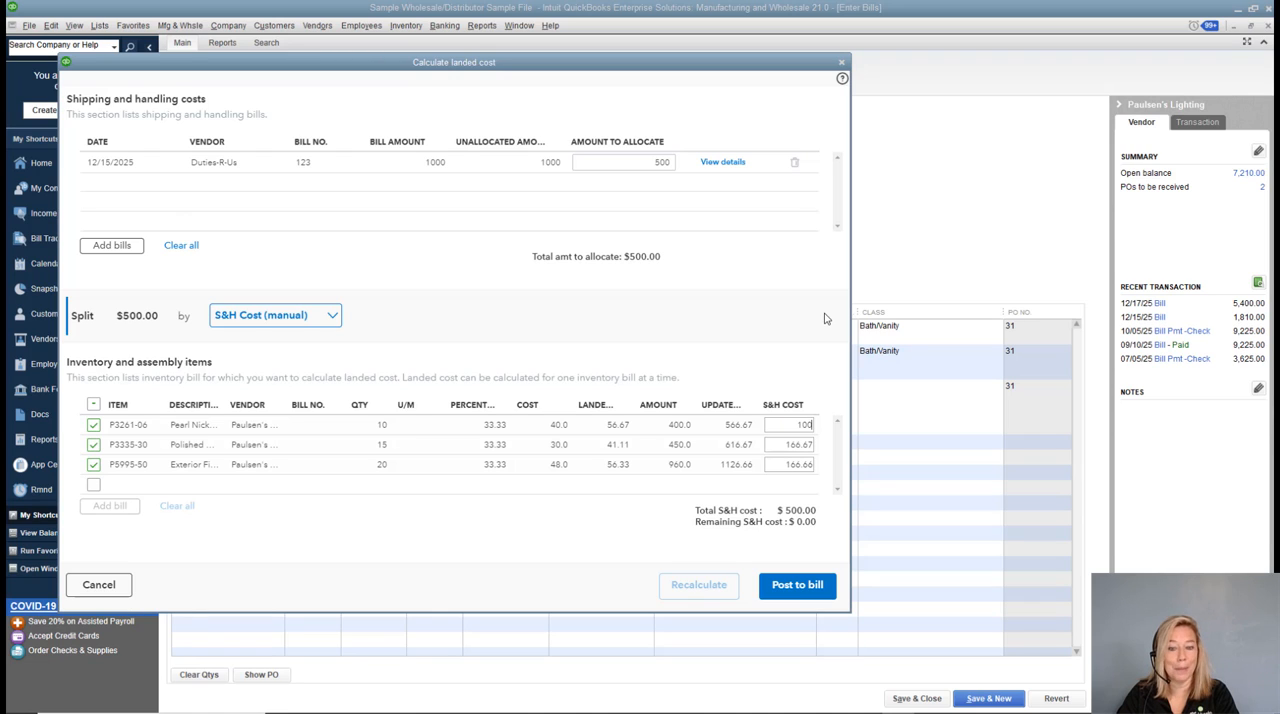
{"action": "key", "text": "Tab"}
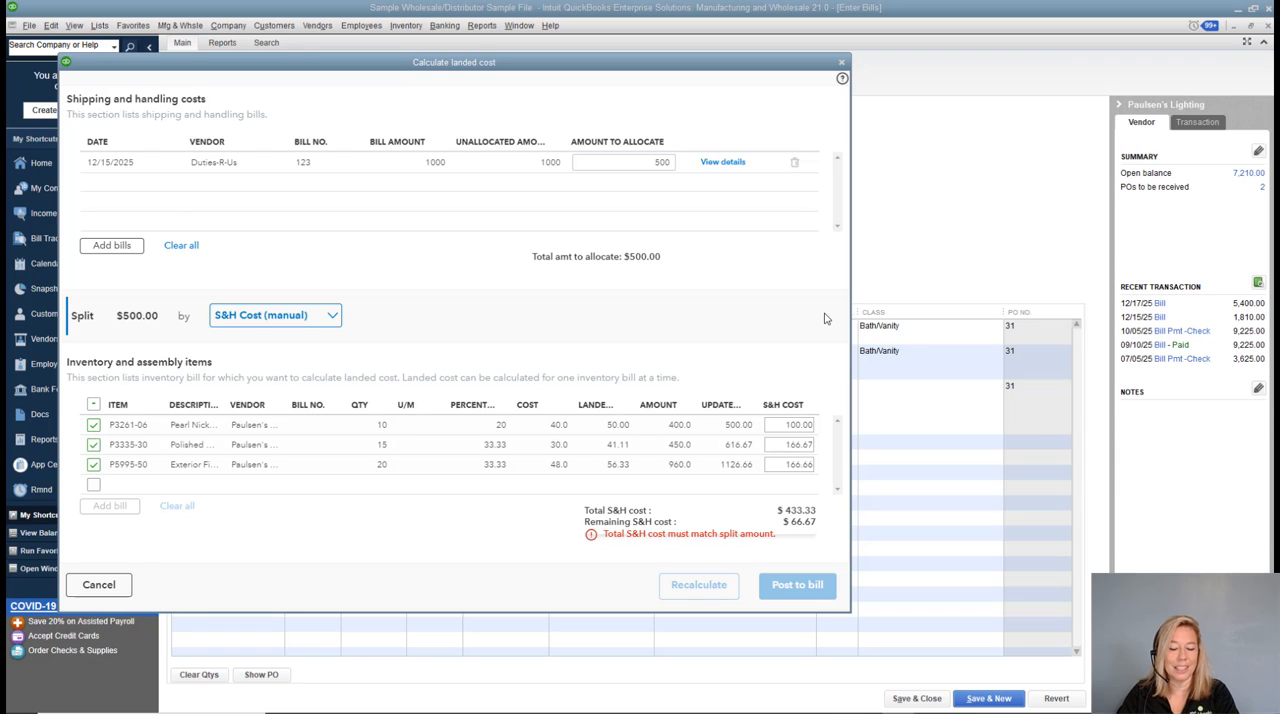
Set item P3261-06's S&H cost back to 166.67, and exclude and re-include item P5995-50 in the allocation.
{"action": "left_click_drag", "start_coordinate": [785, 425], "coordinate": [838, 428]}
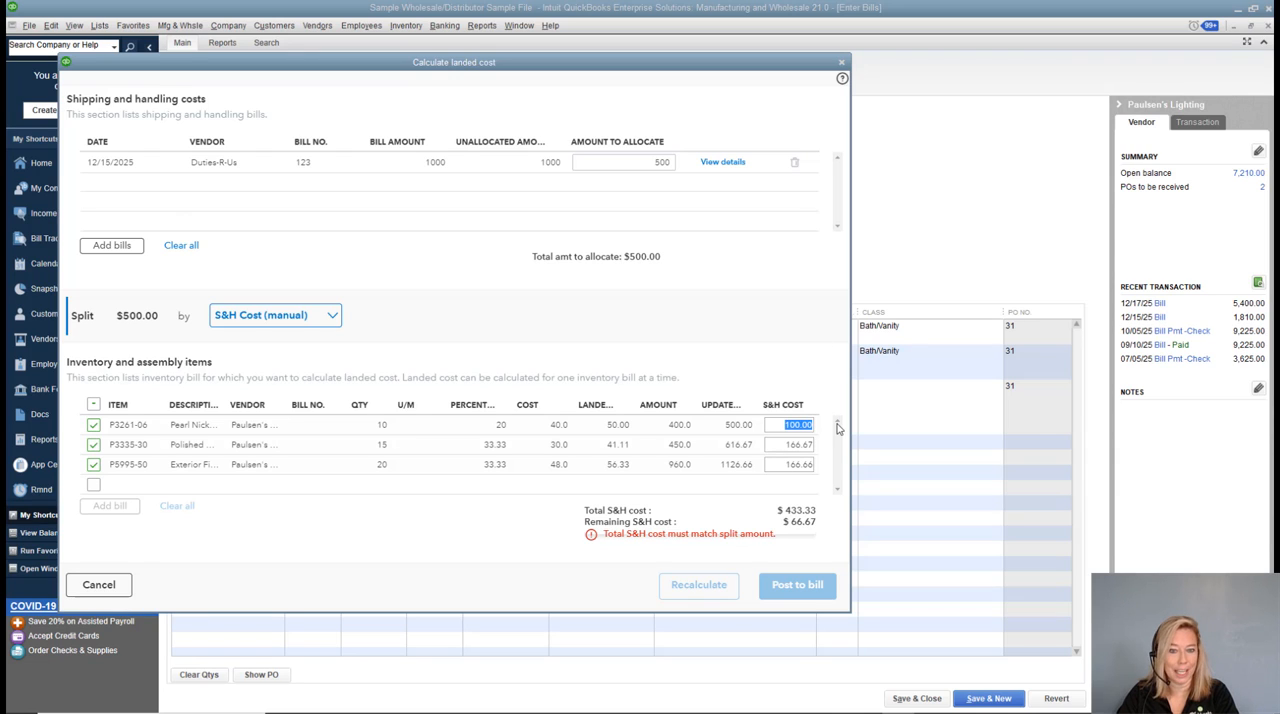
{"action": "type", "text": "166.67"}
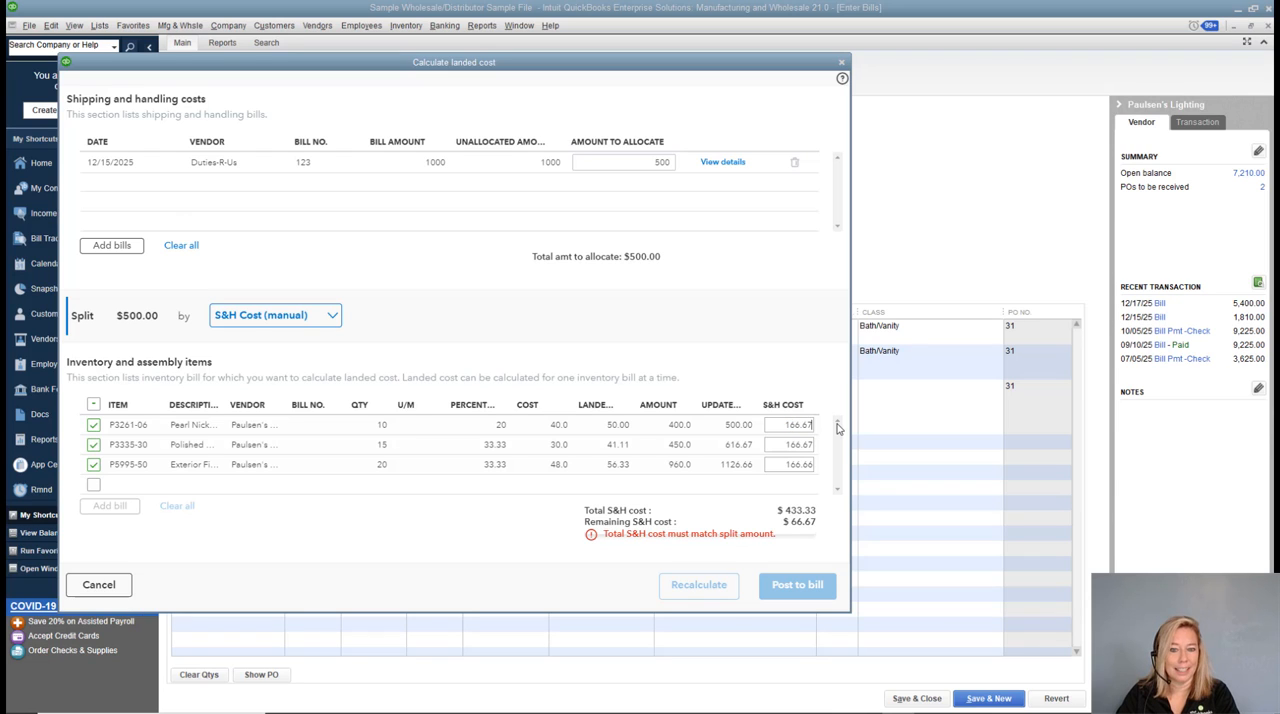
{"action": "left_click", "coordinate": [96, 470]}
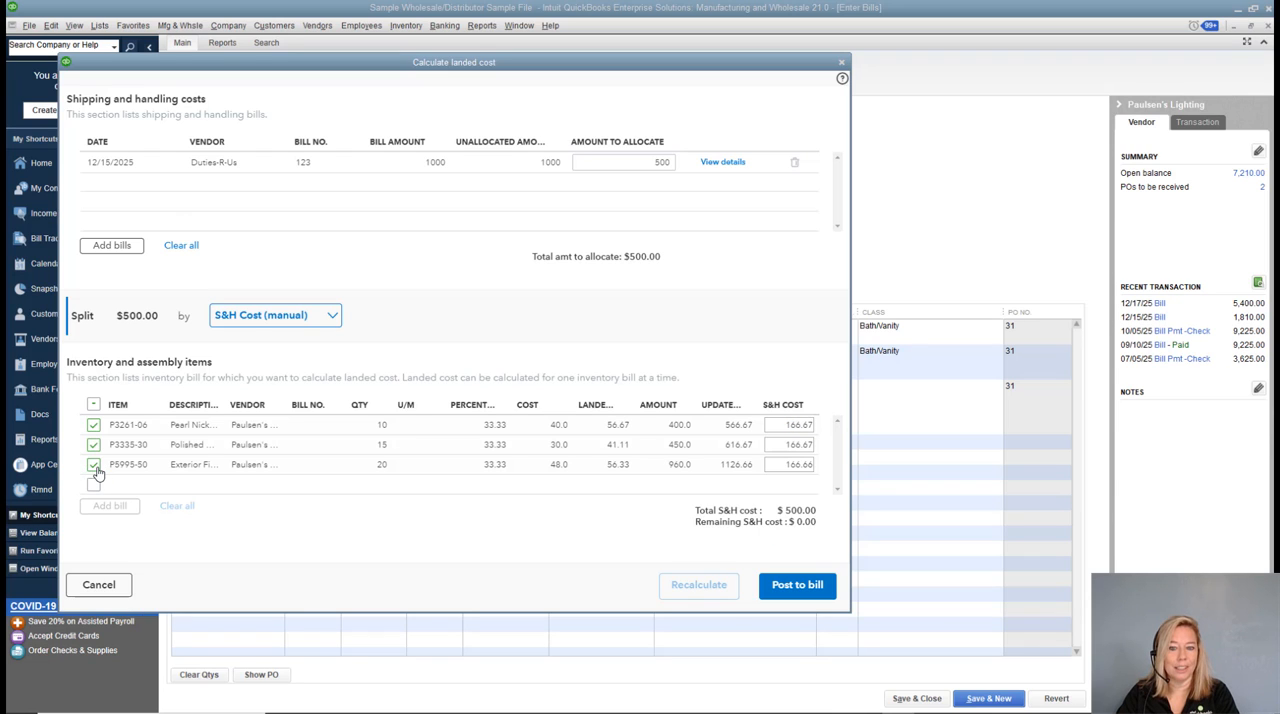
{"action": "left_click", "coordinate": [94, 466]}
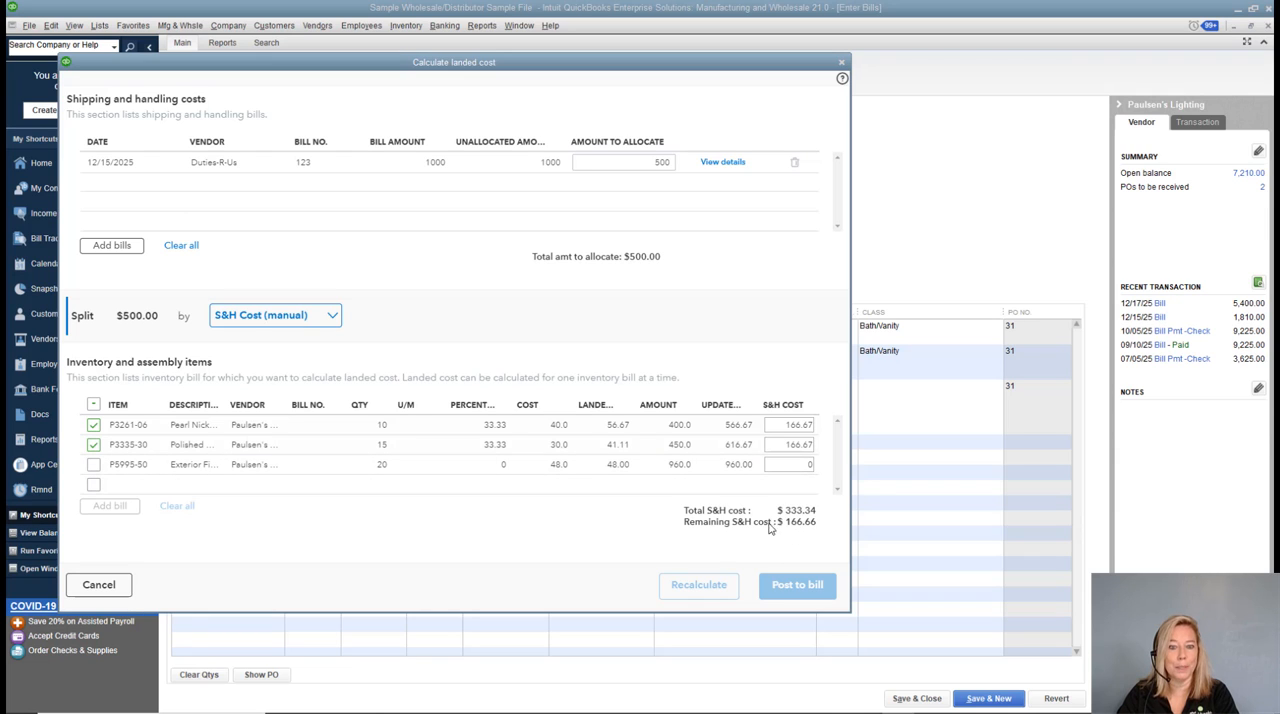
{"action": "left_click", "coordinate": [94, 466]}
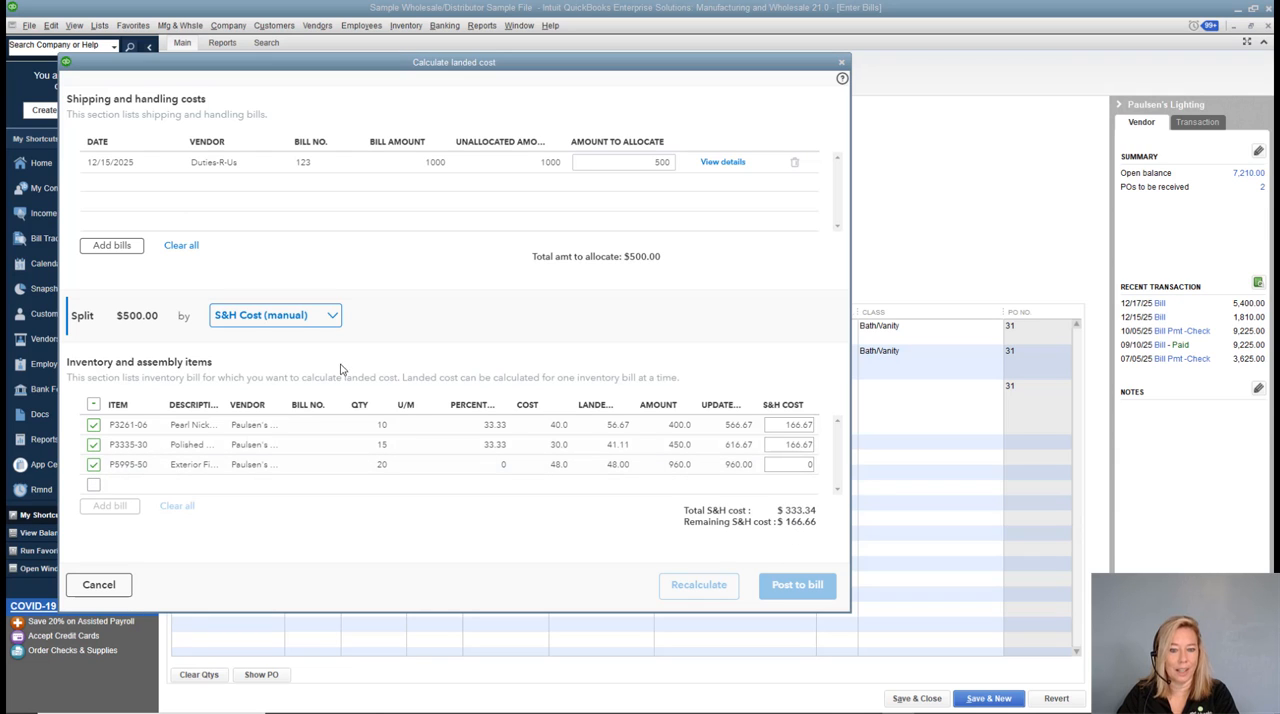
Split the 500 landed cost by quantity across all three items and post it to the bill.
{"action": "left_click", "coordinate": [333, 317]}
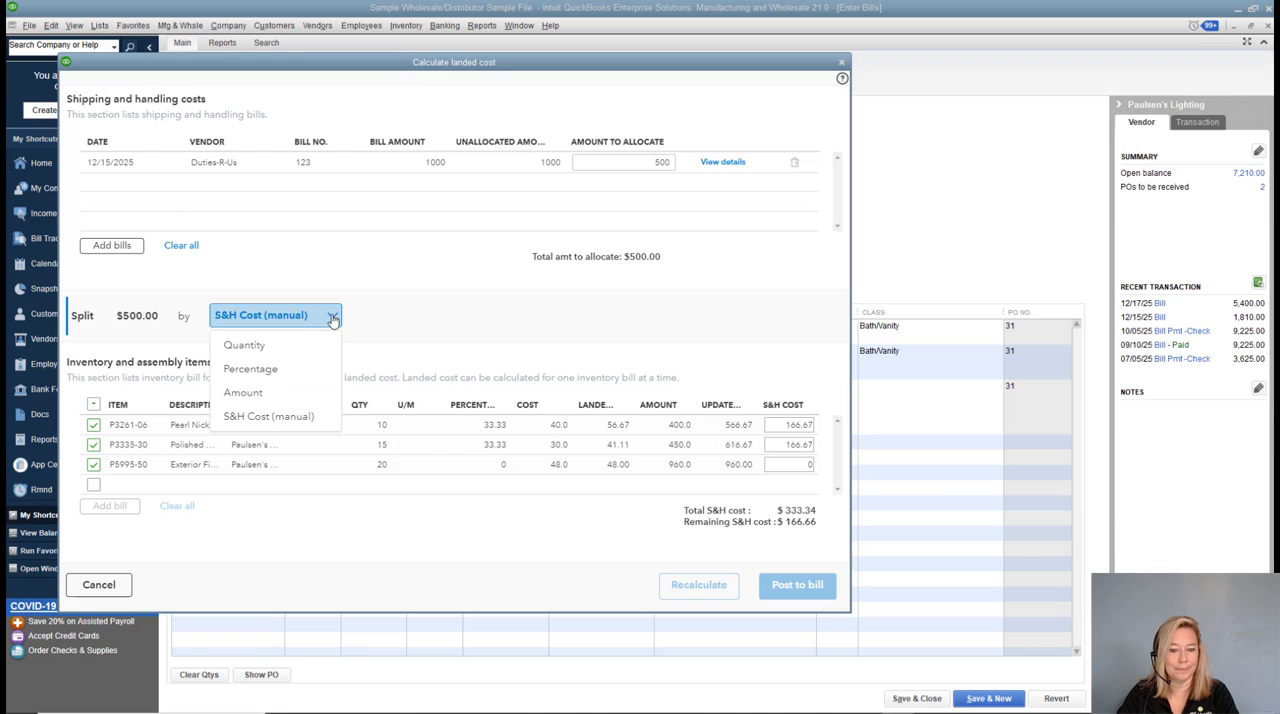
{"action": "left_click", "coordinate": [258, 346]}
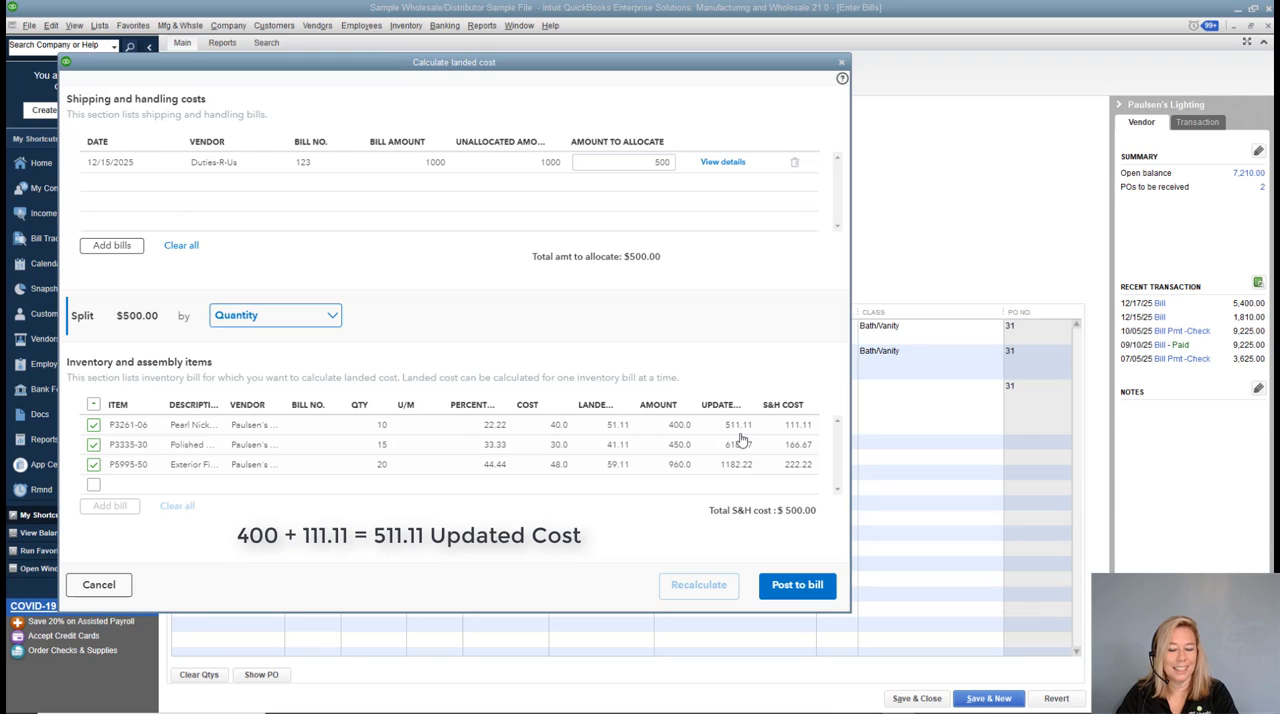
{"action": "left_click", "coordinate": [797, 585]}
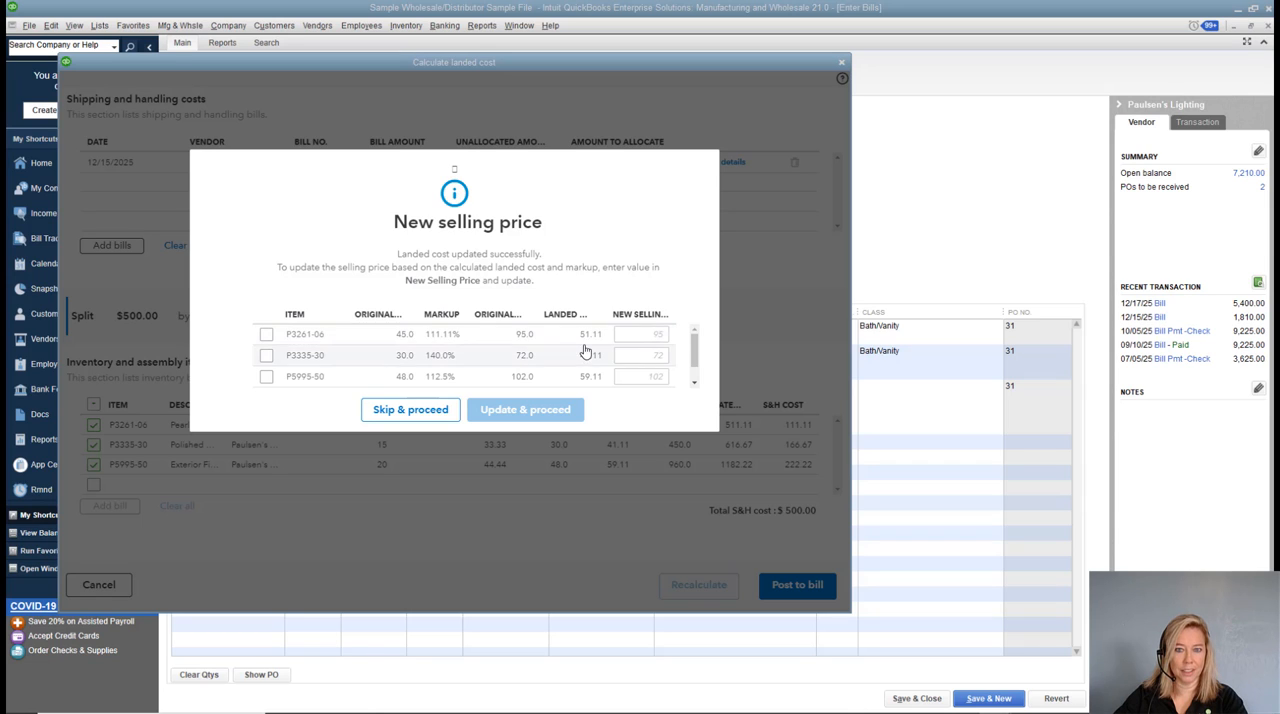
Check the new selling price fields of the three items, skip the price update, and acknowledge the post-to-bill message.
{"action": "left_click", "coordinate": [663, 356]}
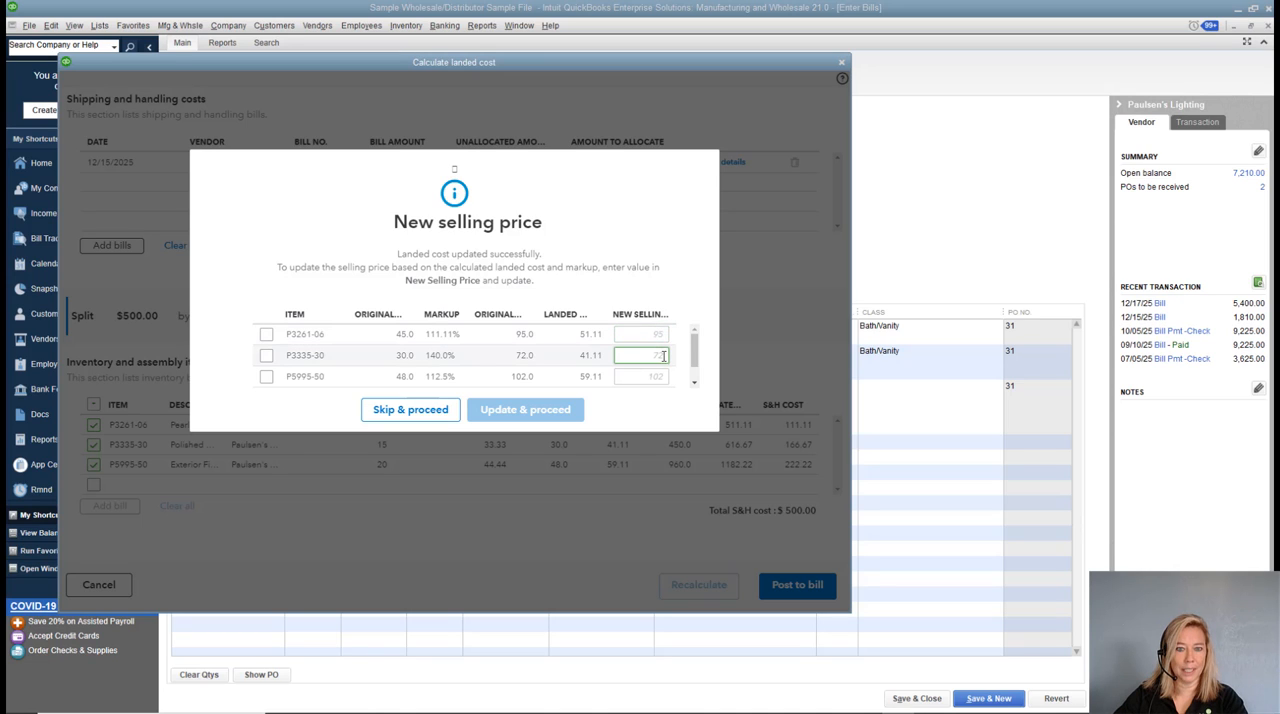
{"action": "left_click", "coordinate": [655, 376]}
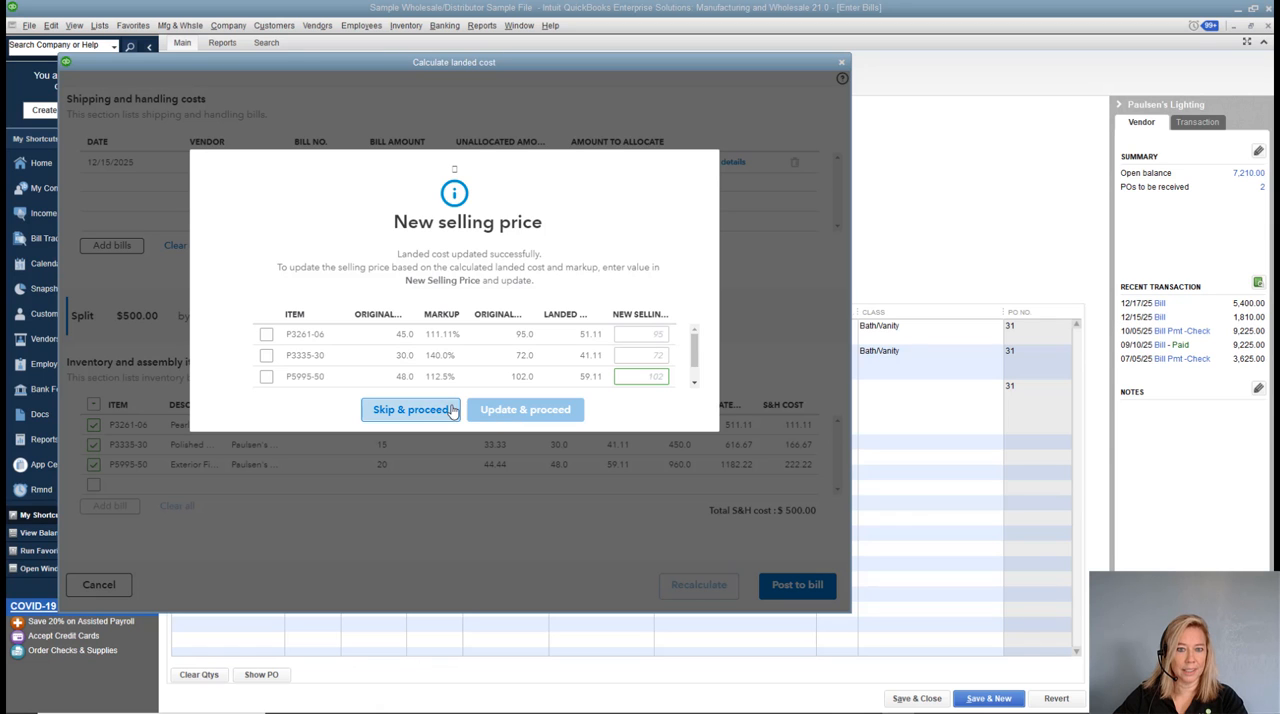
{"action": "left_click", "coordinate": [400, 412]}
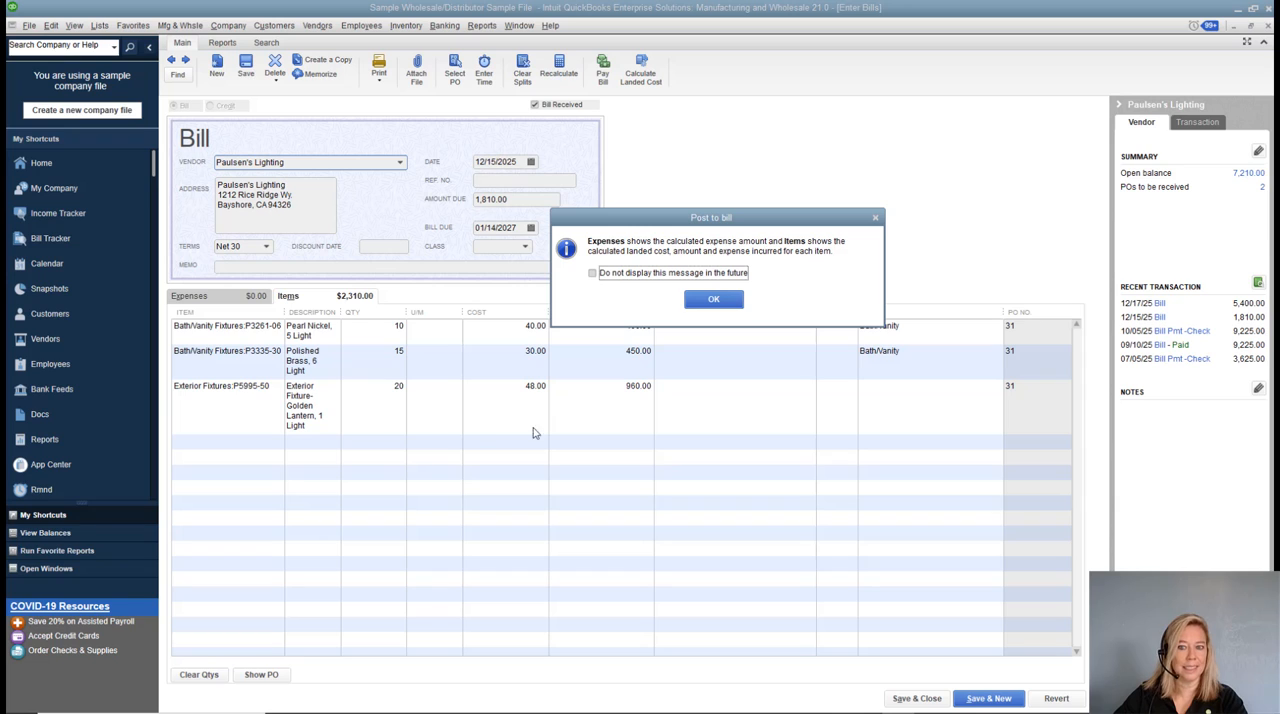
{"action": "left_click", "coordinate": [702, 304]}
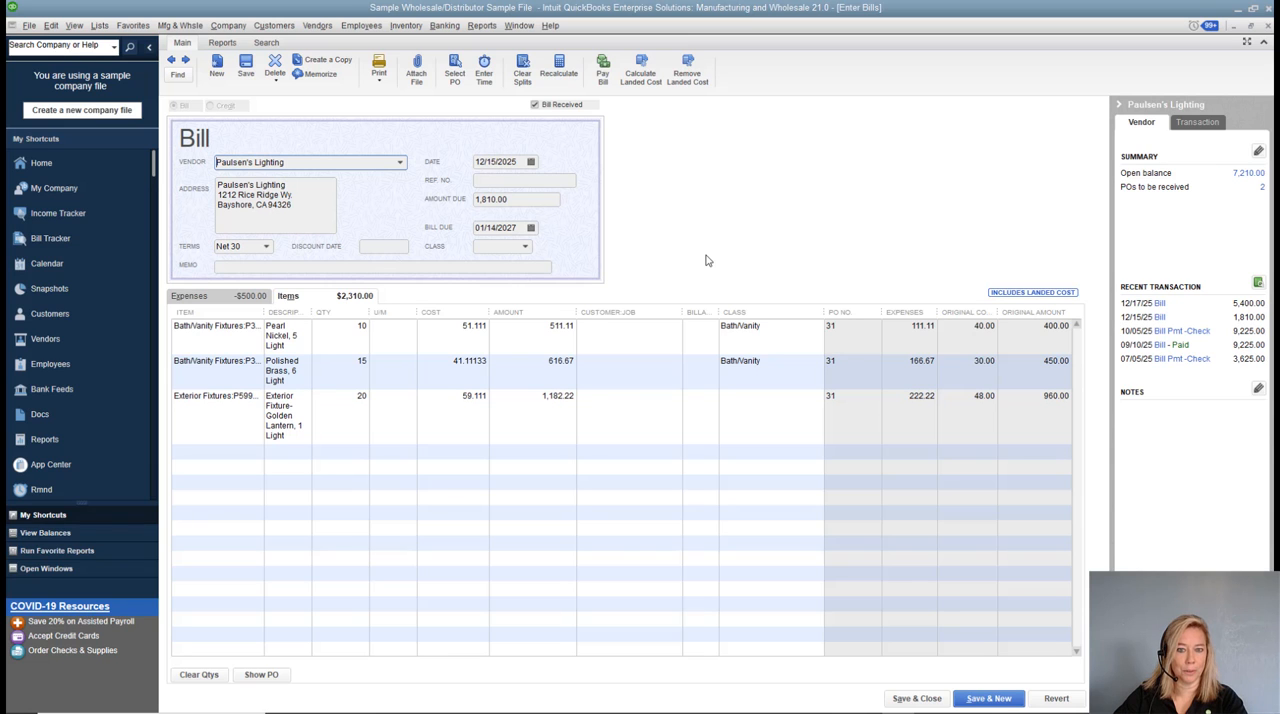
View the bill's transaction journal, return to the bill, and save it, accepting the change to linked transactions.
{"action": "key", "text": "ctrl+y"}
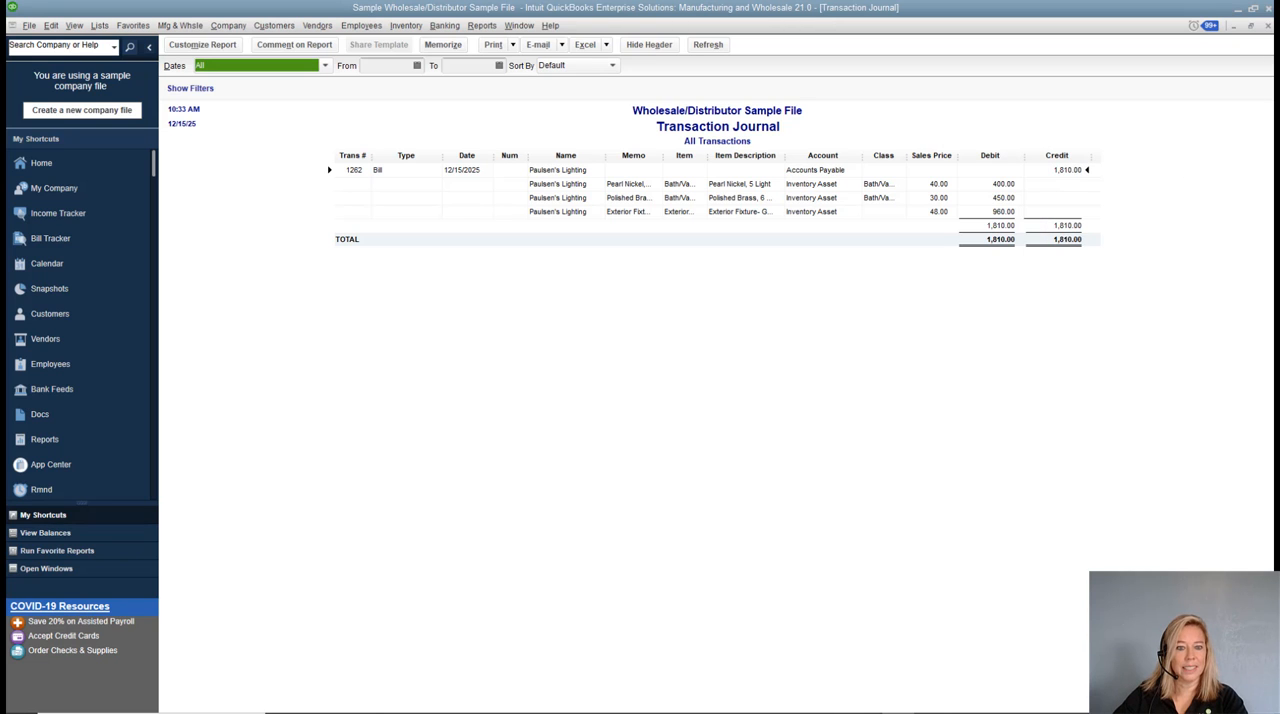
{"action": "double_click", "coordinate": [782, 169]}
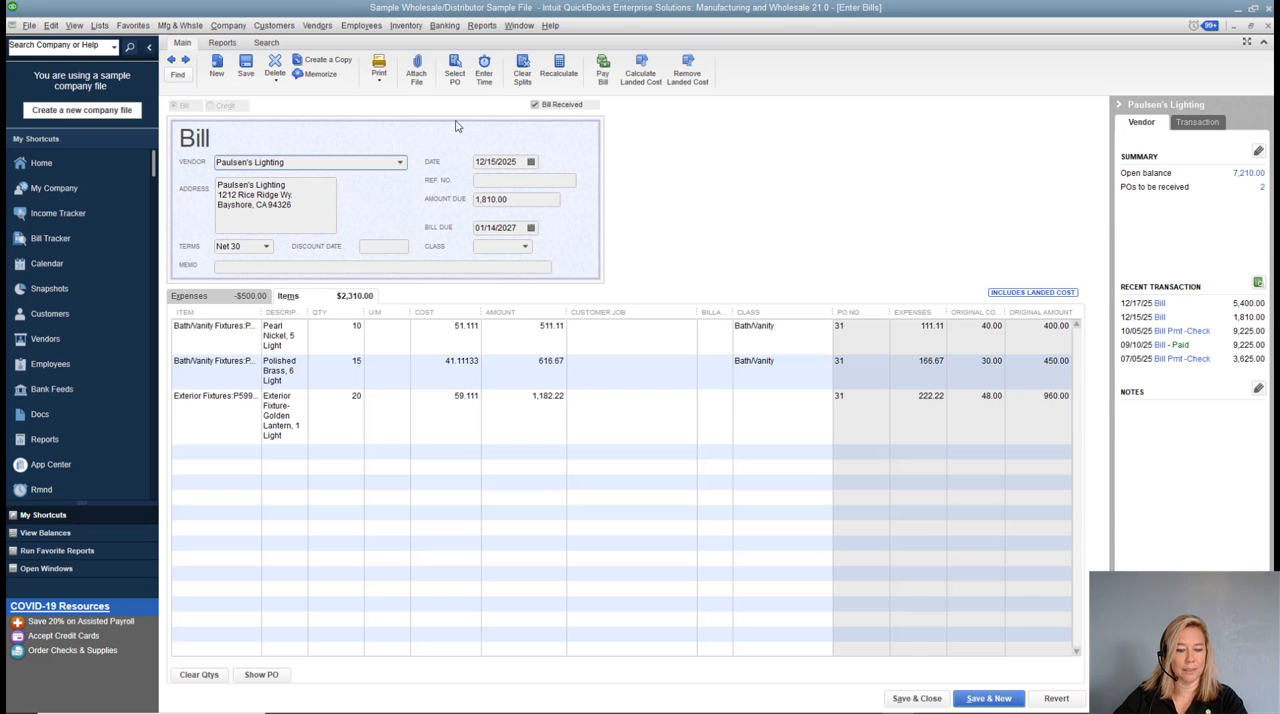
{"action": "left_click", "coordinate": [246, 68]}
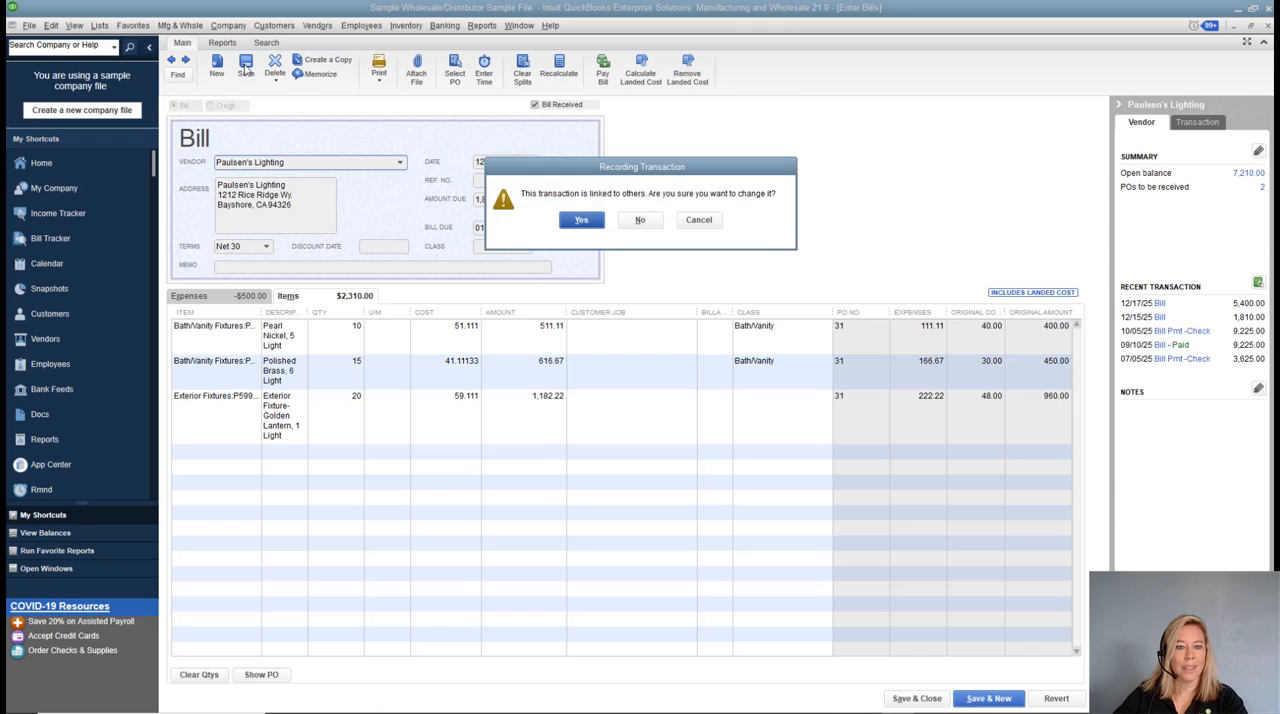
{"action": "left_click", "coordinate": [588, 226]}
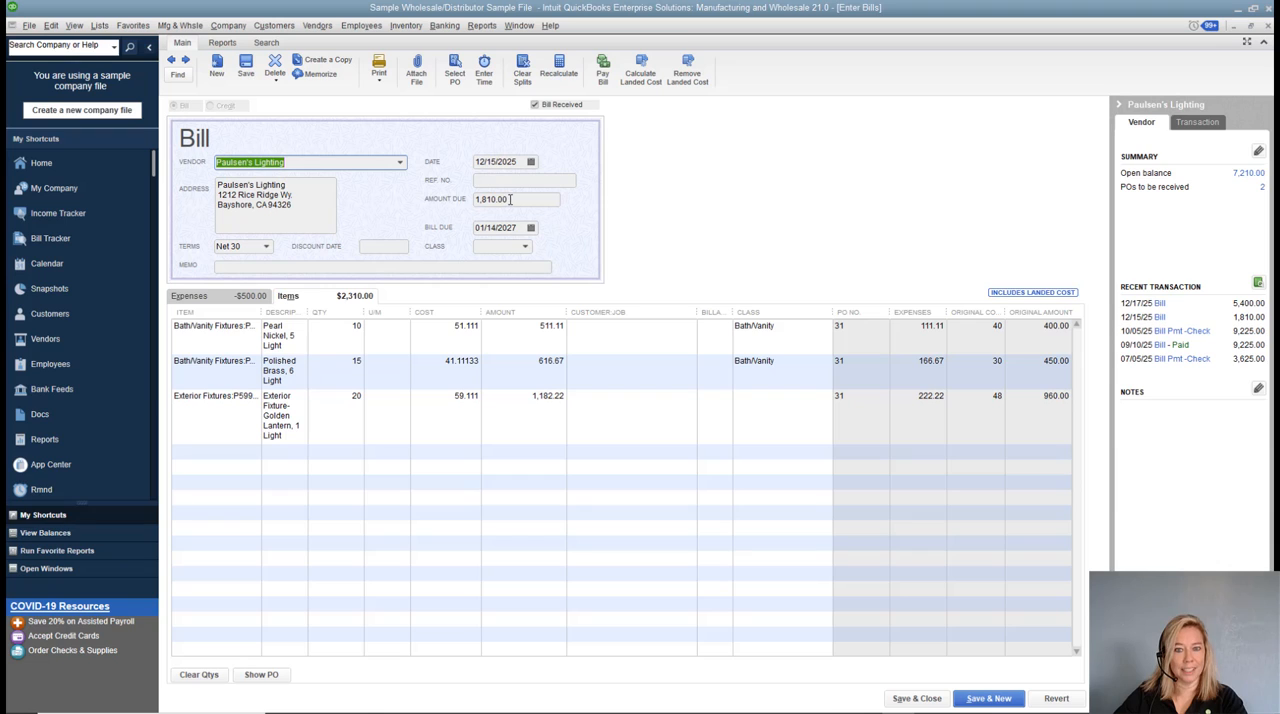
Examine the bill's item total and its expense lines, and try to edit the account on the landed cost offset line.
{"action": "left_click", "coordinate": [372, 299]}
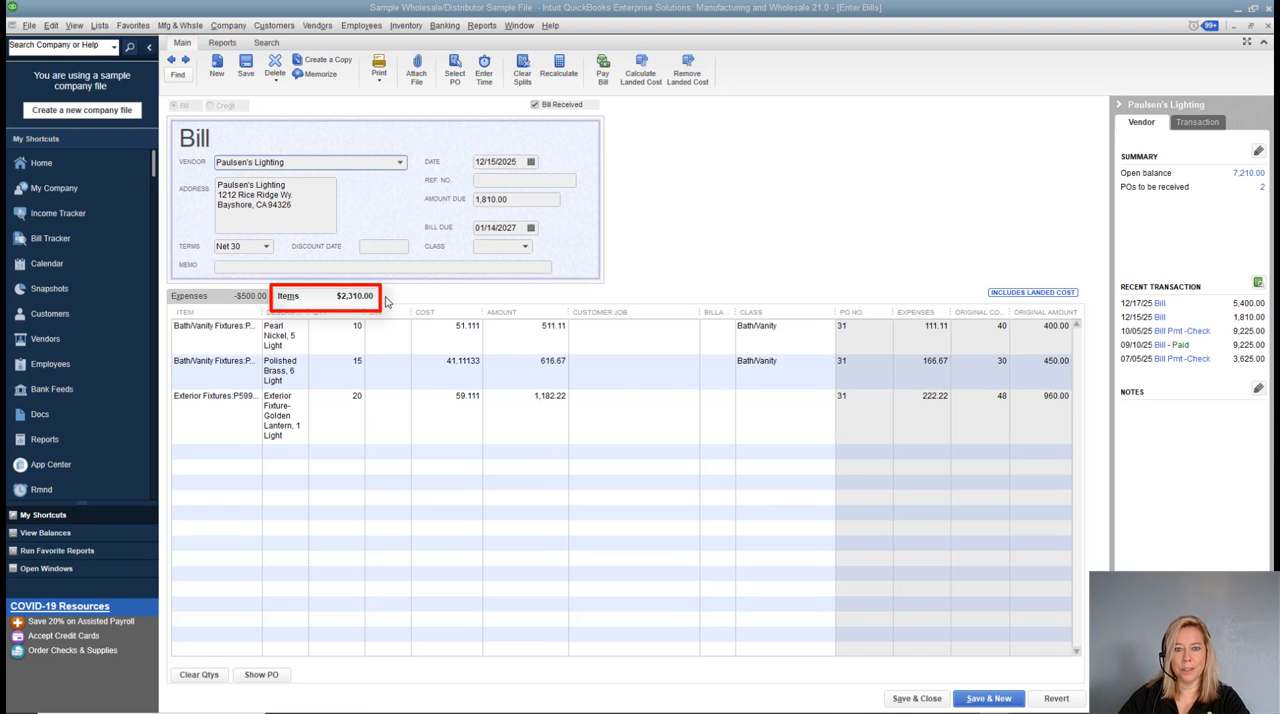
{"action": "left_click", "coordinate": [362, 302]}
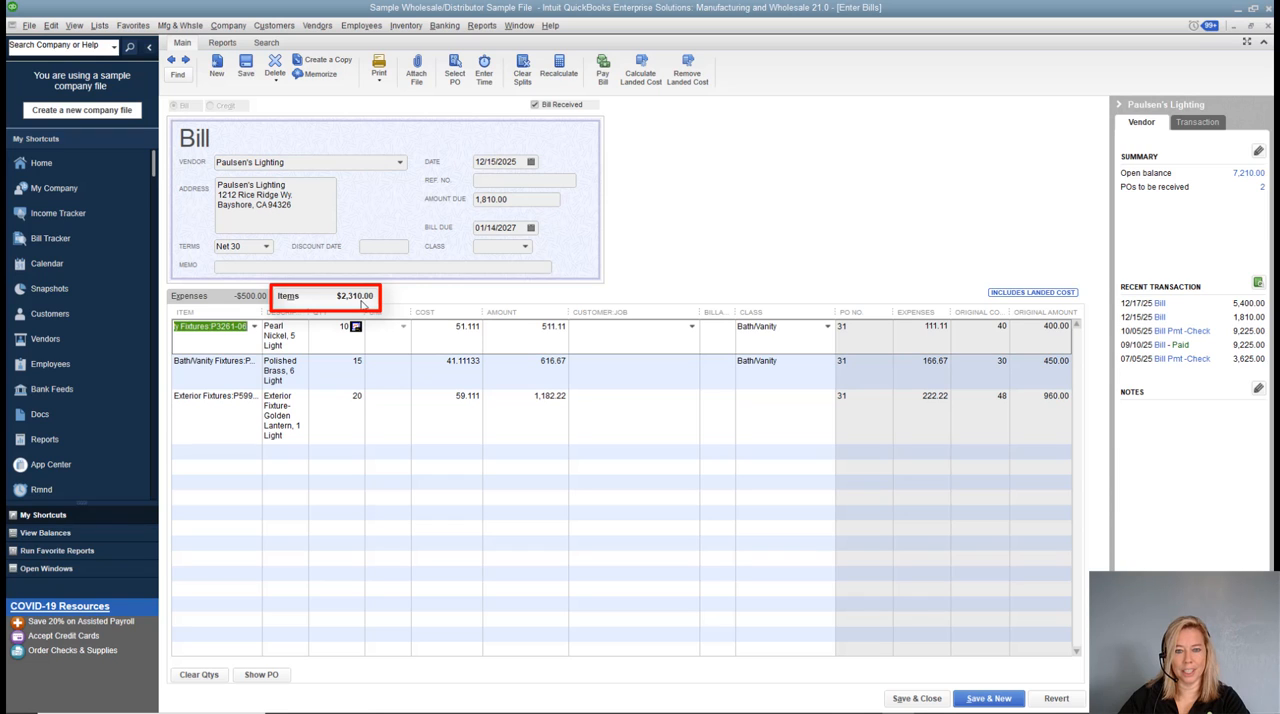
{"action": "left_click", "coordinate": [397, 299]}
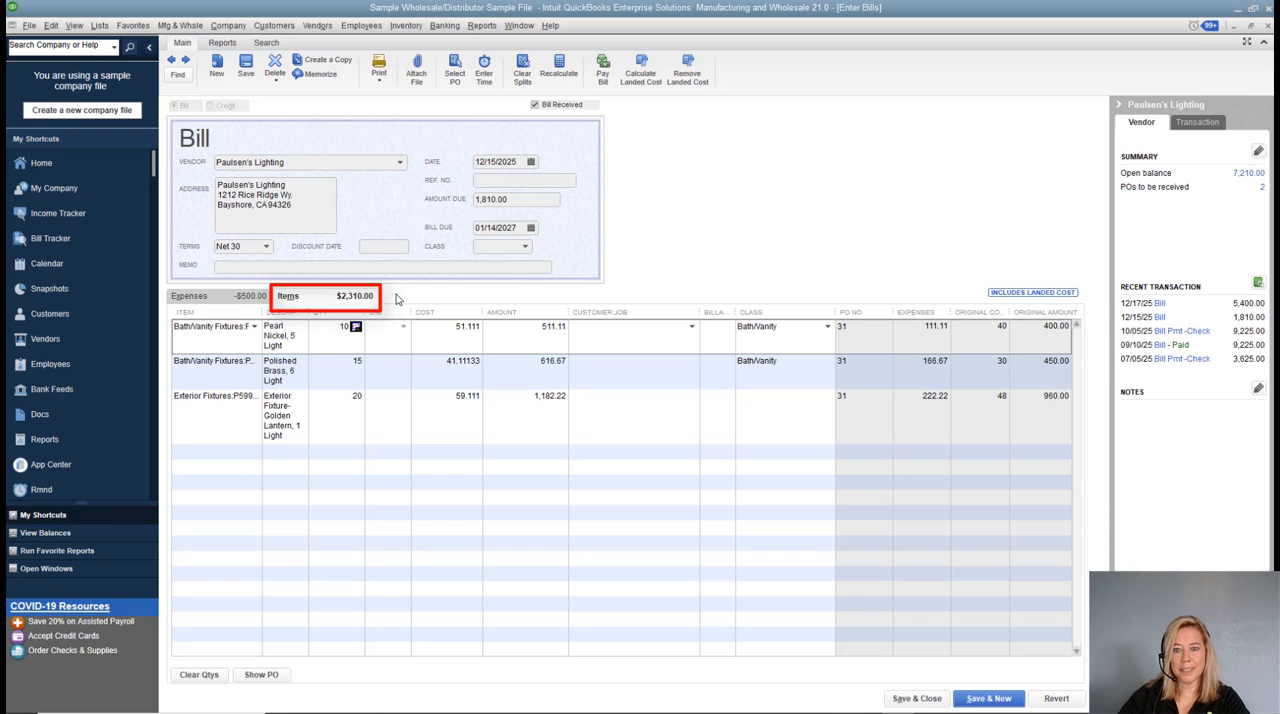
{"action": "left_click", "coordinate": [234, 298]}
{"action": "left_click", "coordinate": [240, 327]}
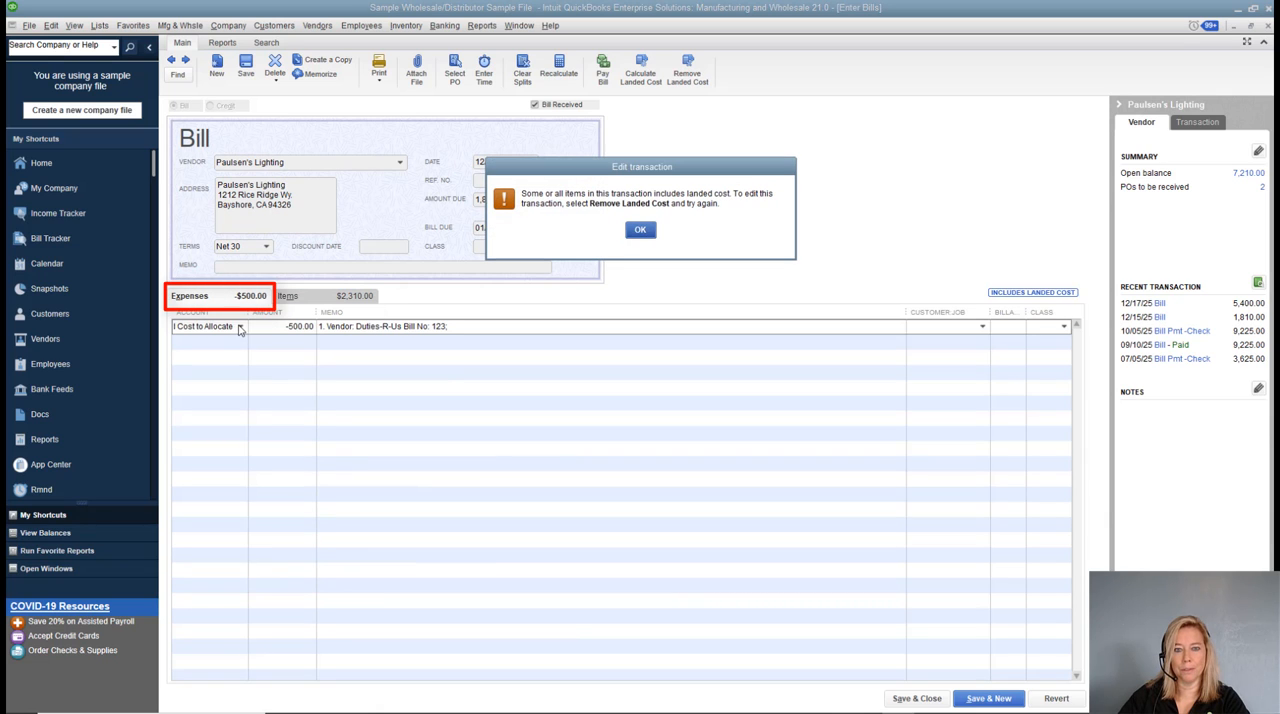
Dismiss the landed cost edit message, review the bill's transaction journal, and close both the journal and the bill.
{"action": "left_click", "coordinate": [640, 229]}
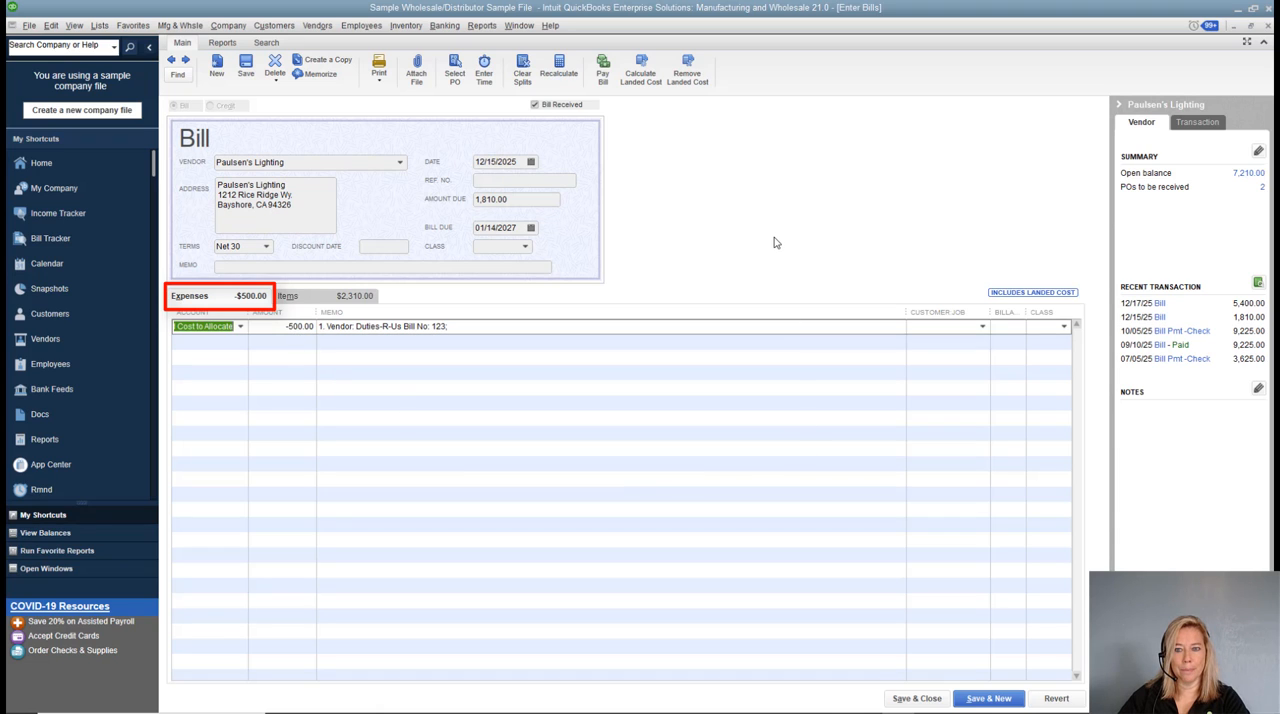
{"action": "key", "text": "ctrl+y"}
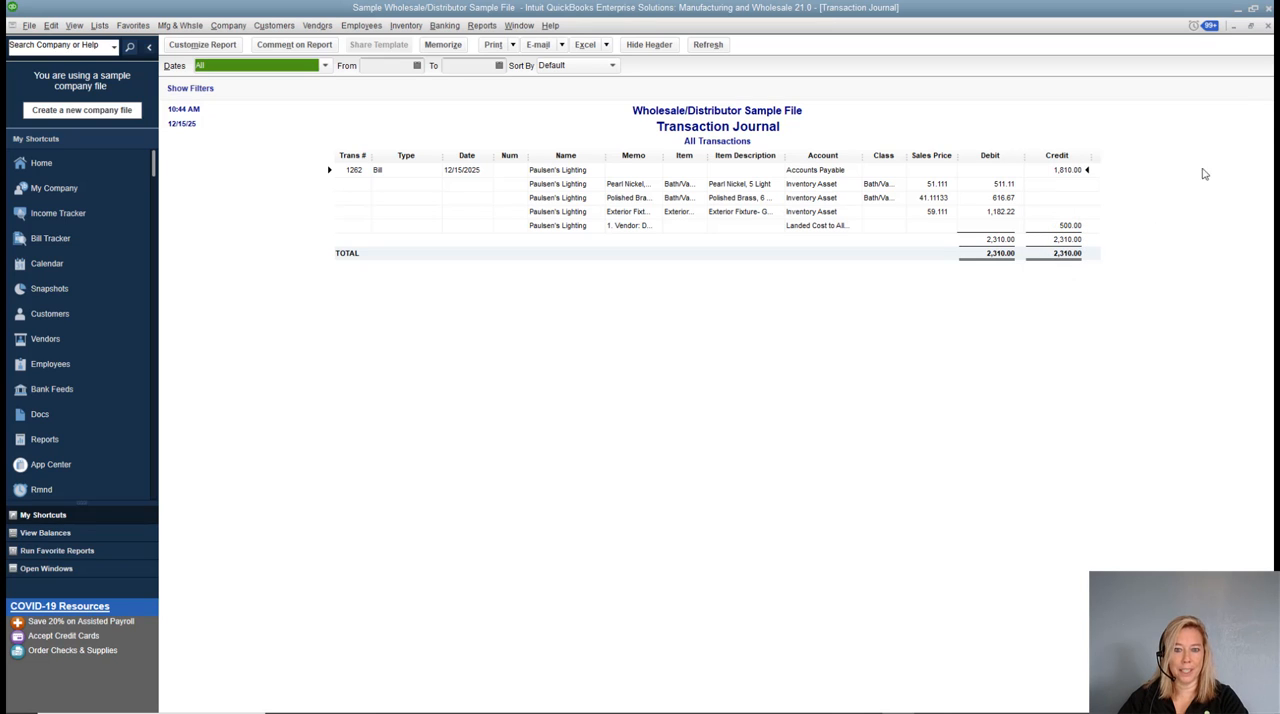
{"action": "left_click", "coordinate": [1267, 27]}
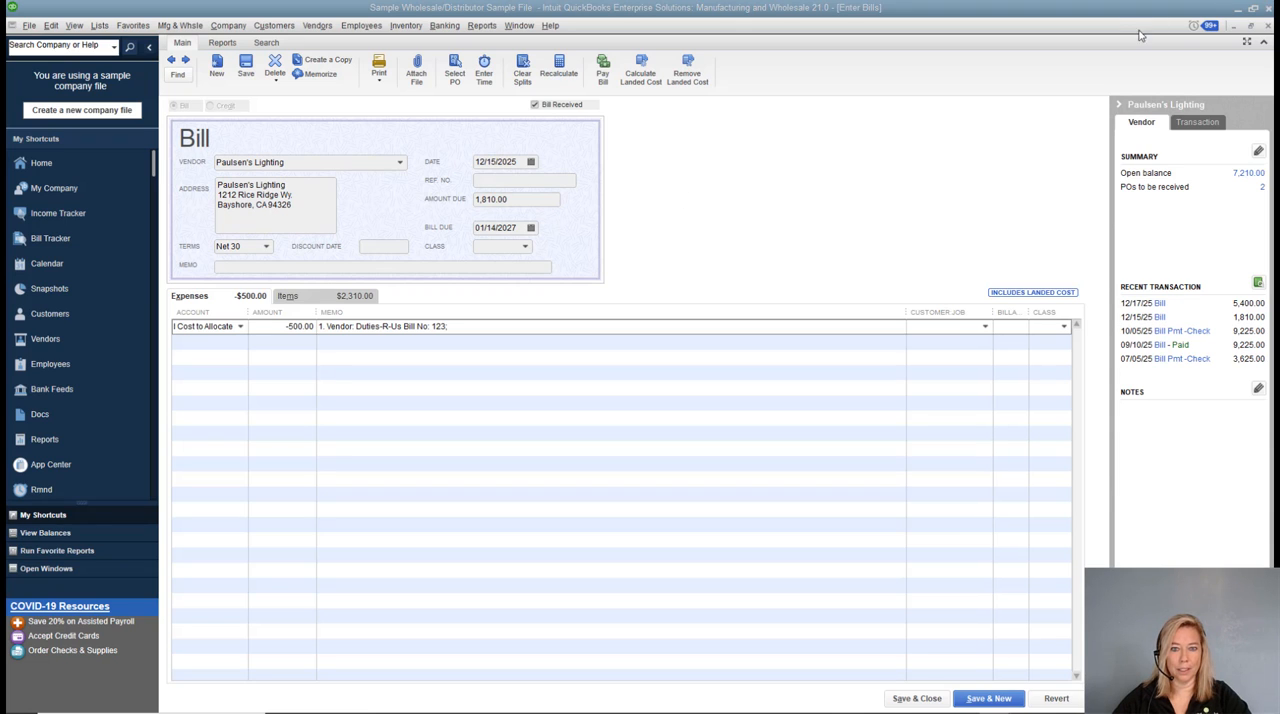
{"action": "left_click", "coordinate": [1268, 26]}
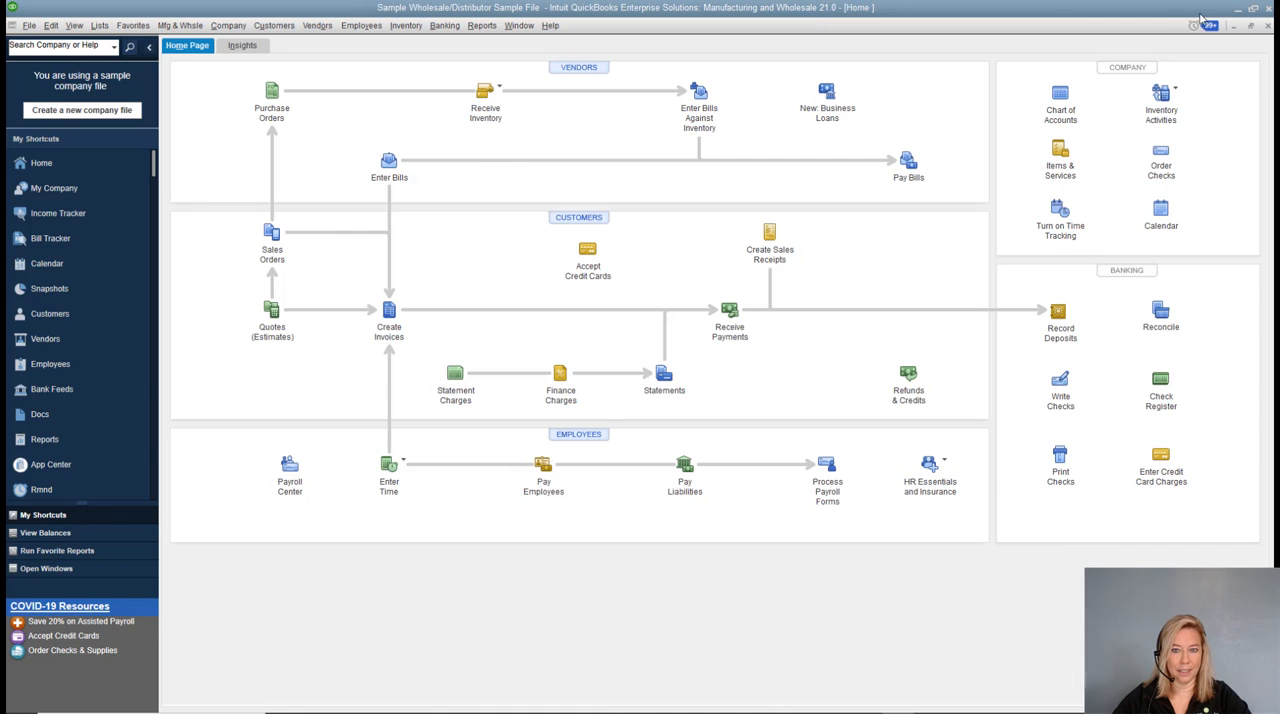
Review the sales price, cost and landed cost of item P3261-06 in the Item List, and close the item and the list.
{"action": "left_click", "coordinate": [102, 27]}
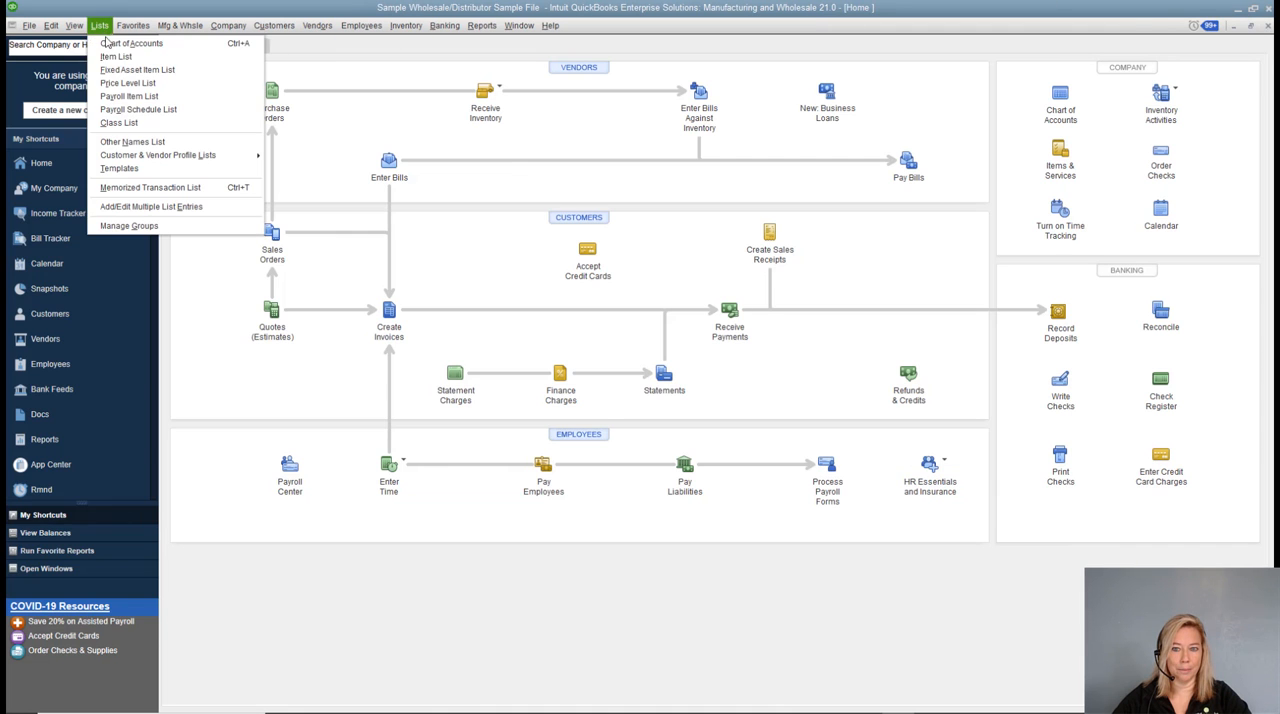
{"action": "left_click", "coordinate": [116, 57]}
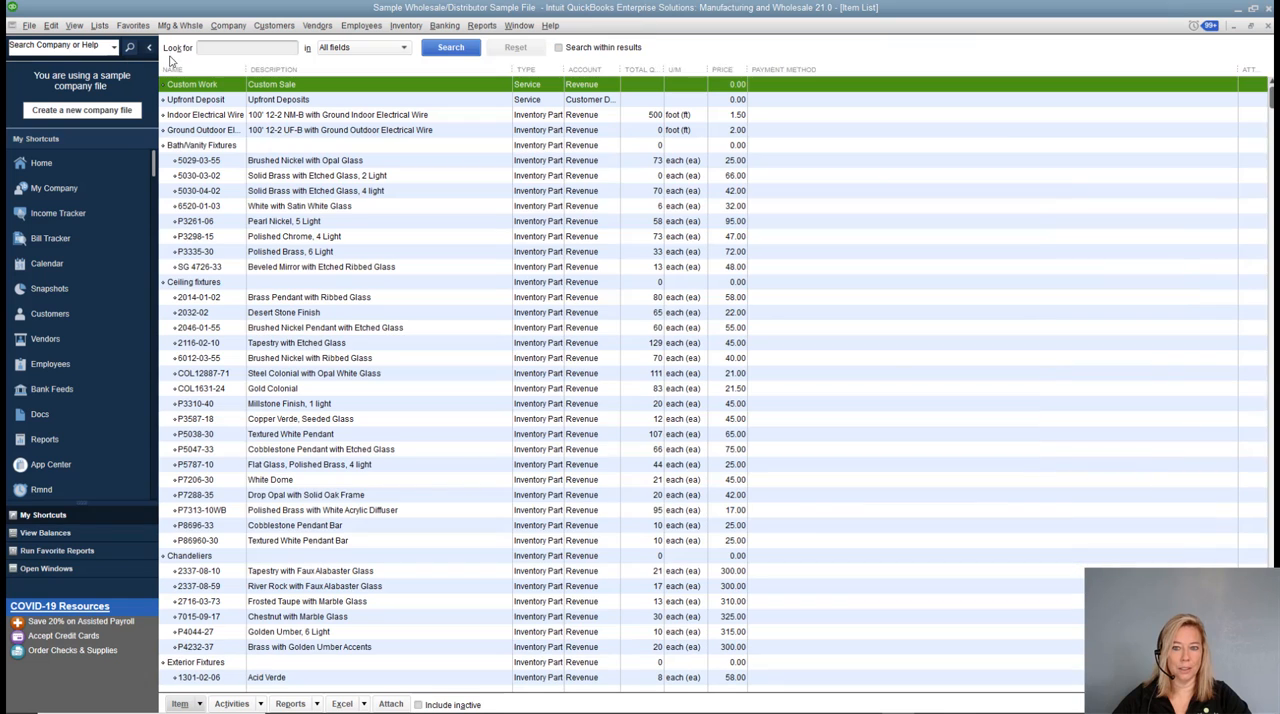
{"action": "left_click", "coordinate": [298, 222]}
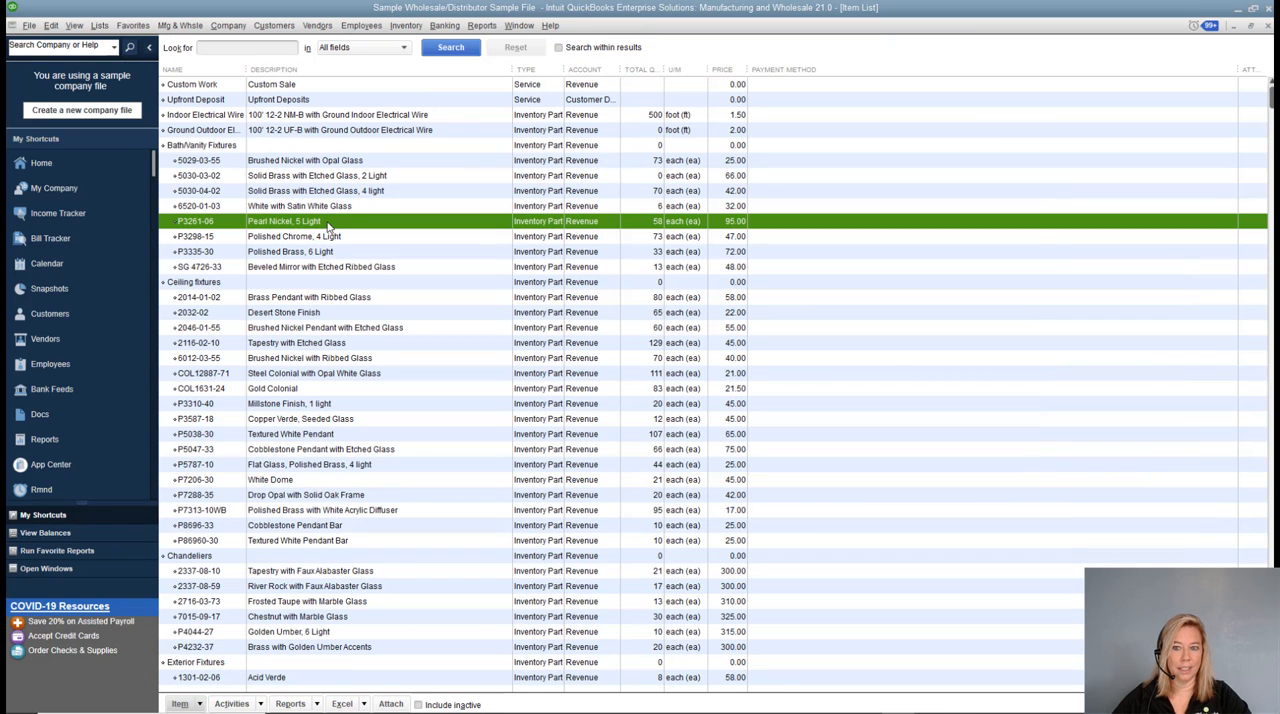
{"action": "double_click", "coordinate": [330, 226]}
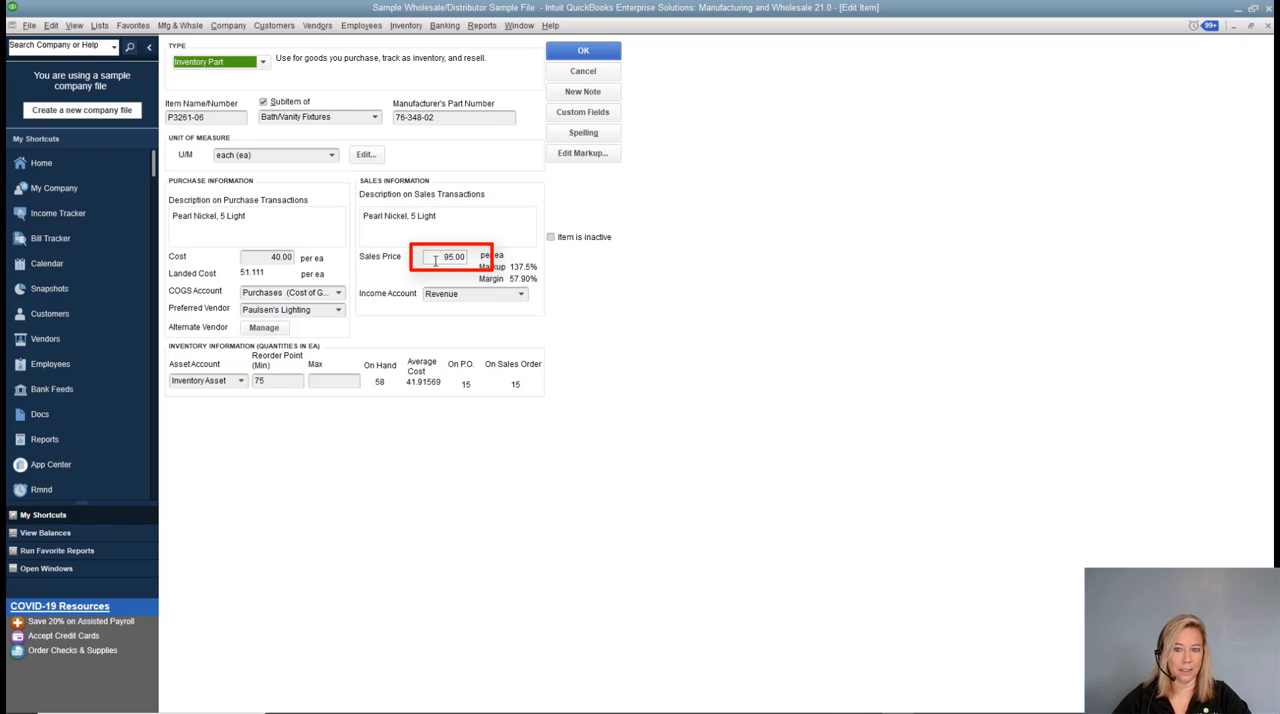
{"action": "left_click", "coordinate": [434, 258]}
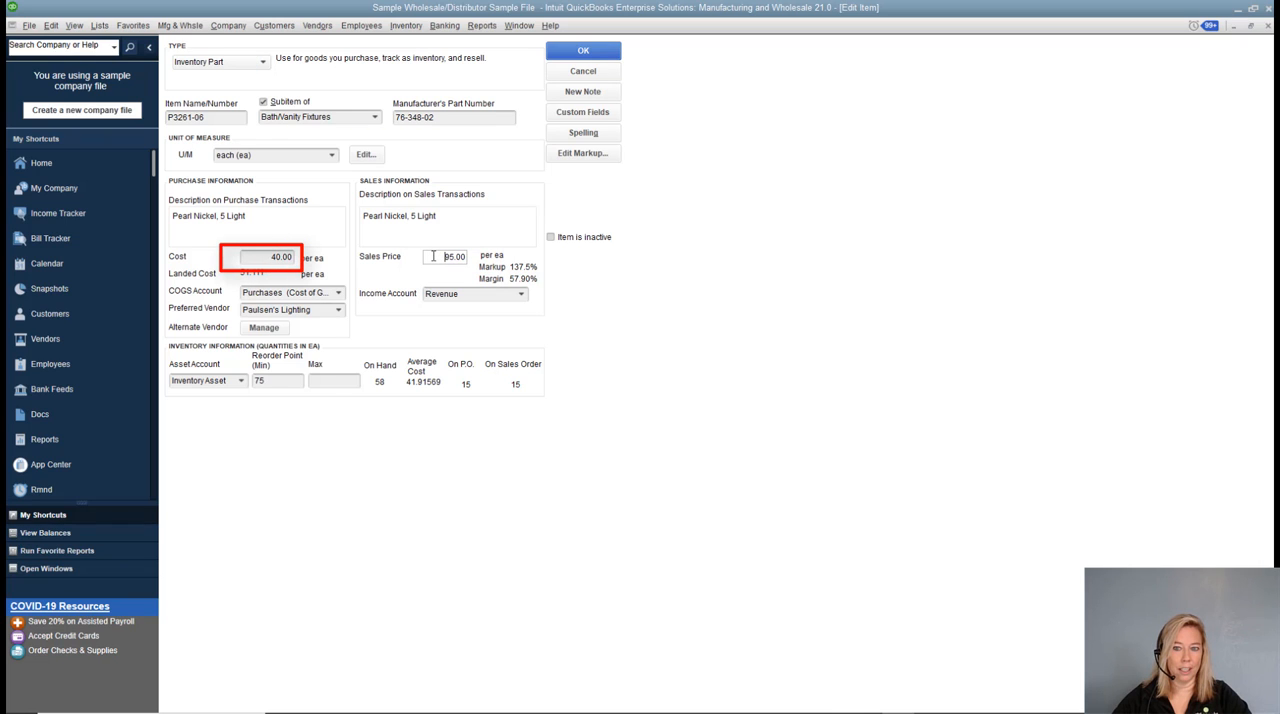
{"action": "left_click", "coordinate": [248, 257]}
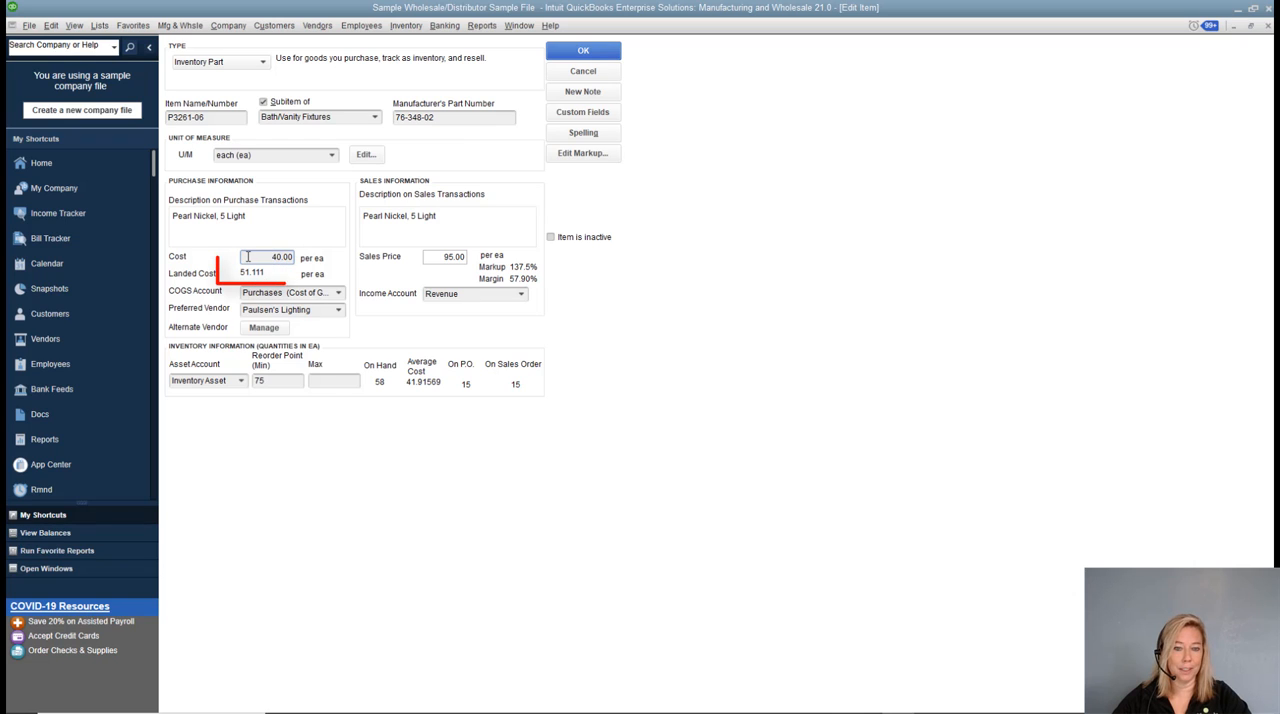
{"action": "left_click", "coordinate": [246, 276]}
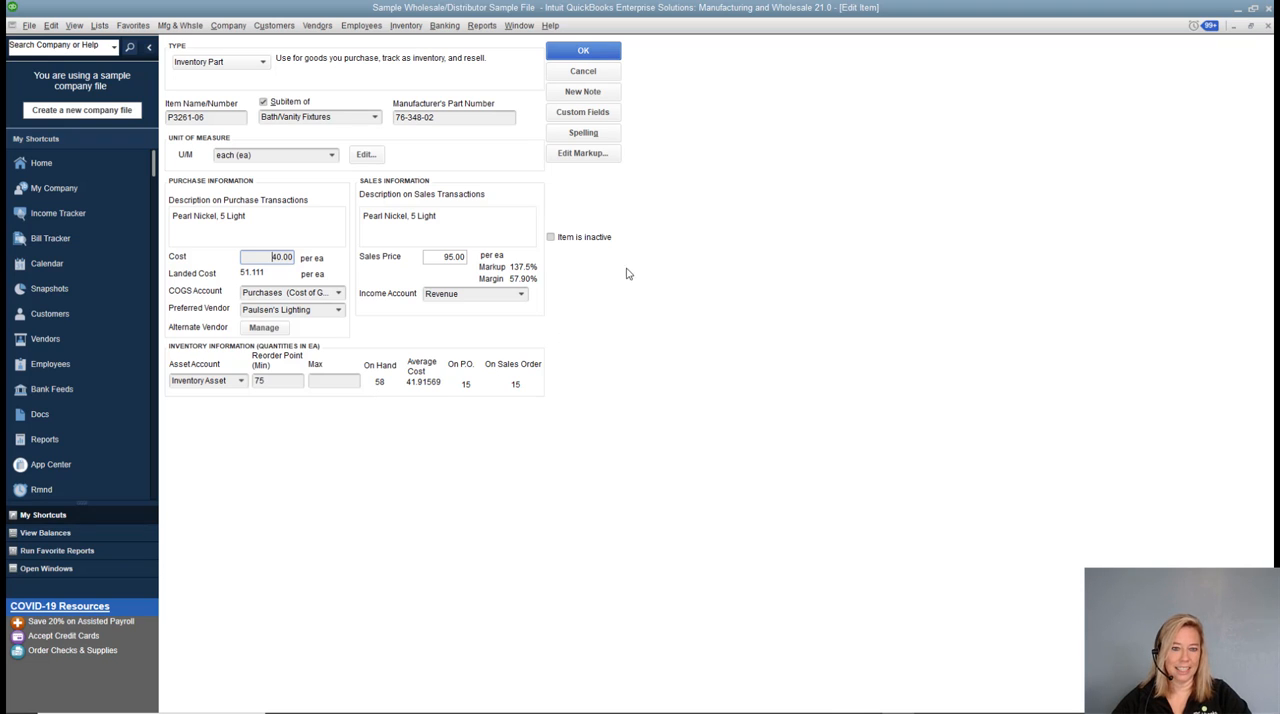
{"action": "left_click", "coordinate": [586, 53]}
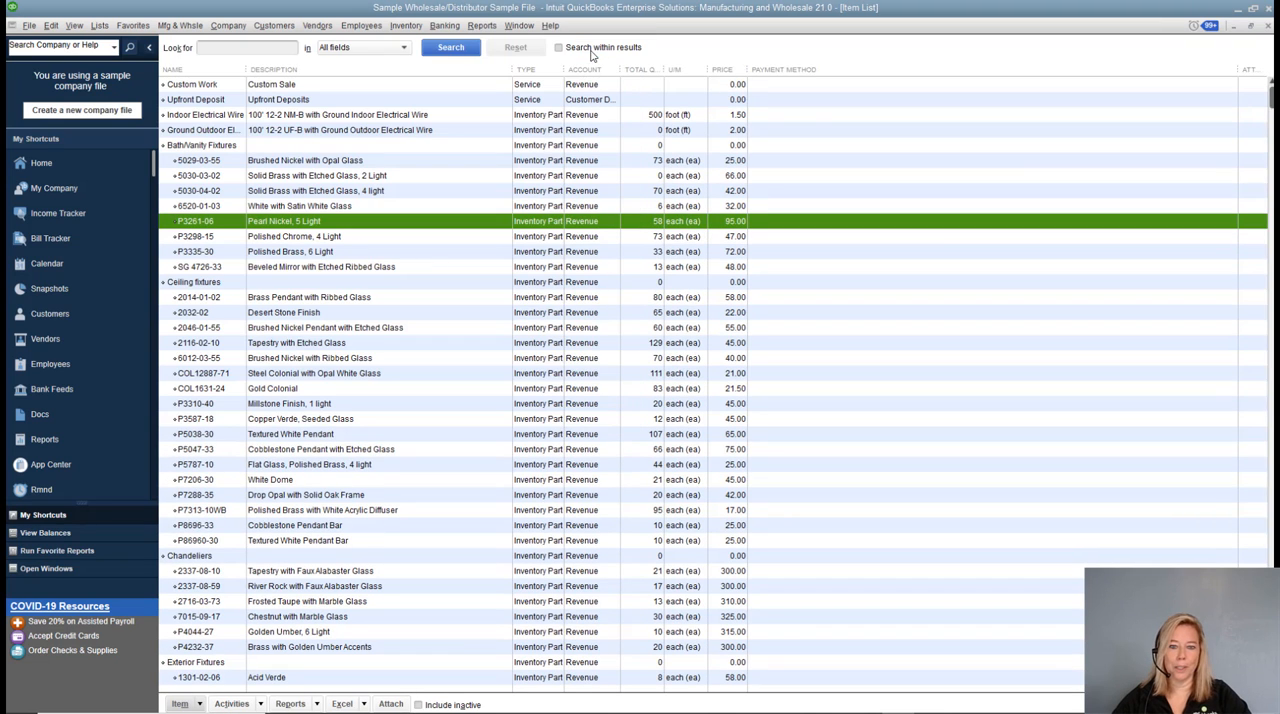
{"action": "left_click", "coordinate": [1268, 27]}
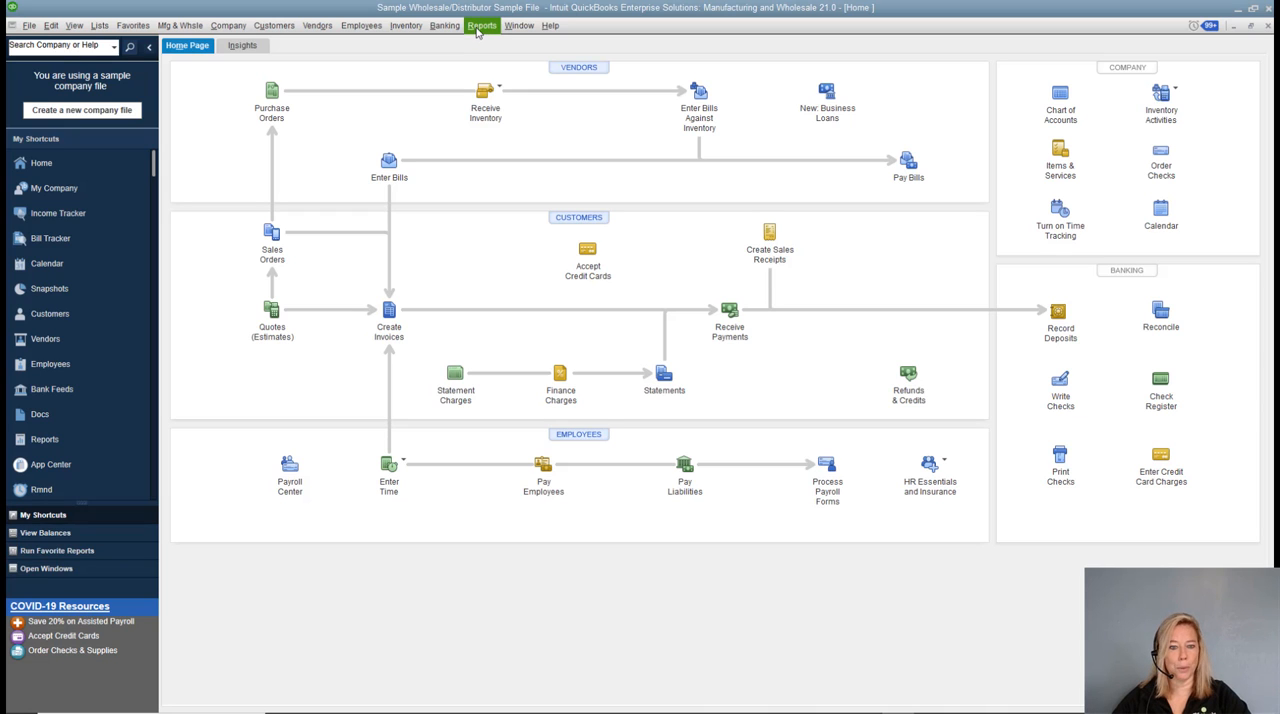
Run the Inventory Valuation Detail report filtered to the single item P3261-06.
{"action": "left_click", "coordinate": [480, 26]}
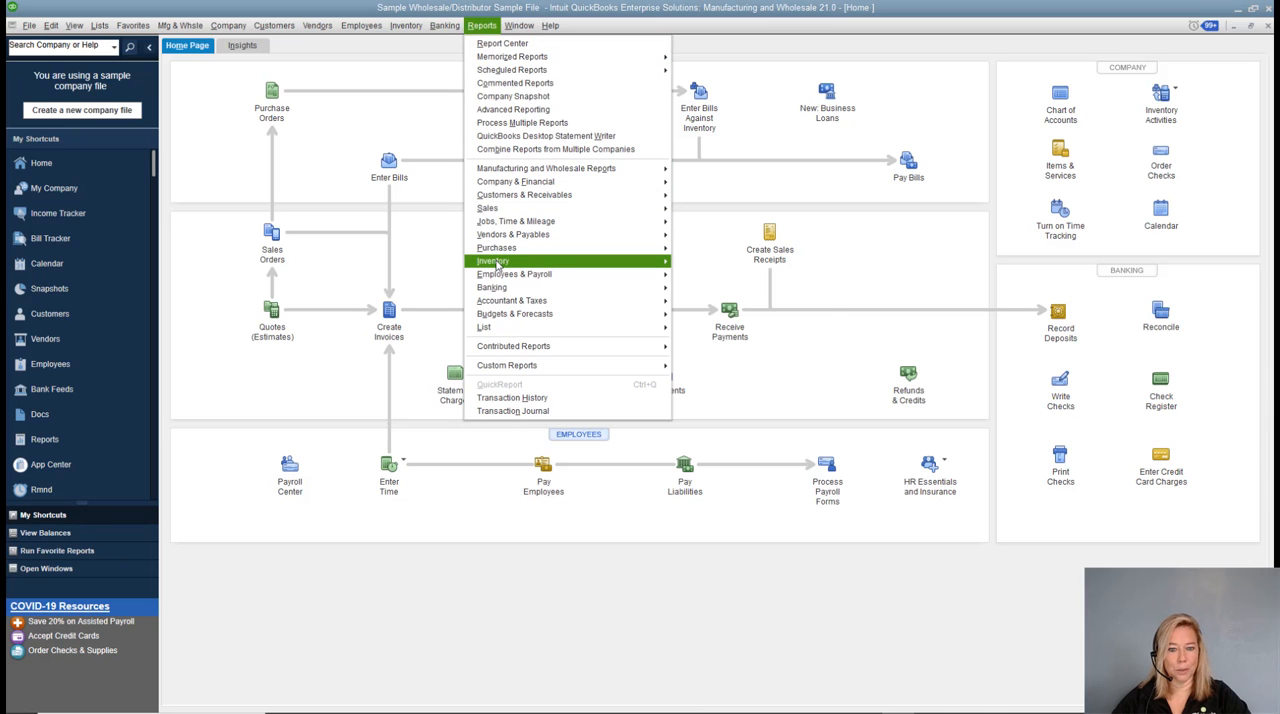
{"action": "mouse_move", "coordinate": [497, 266]}
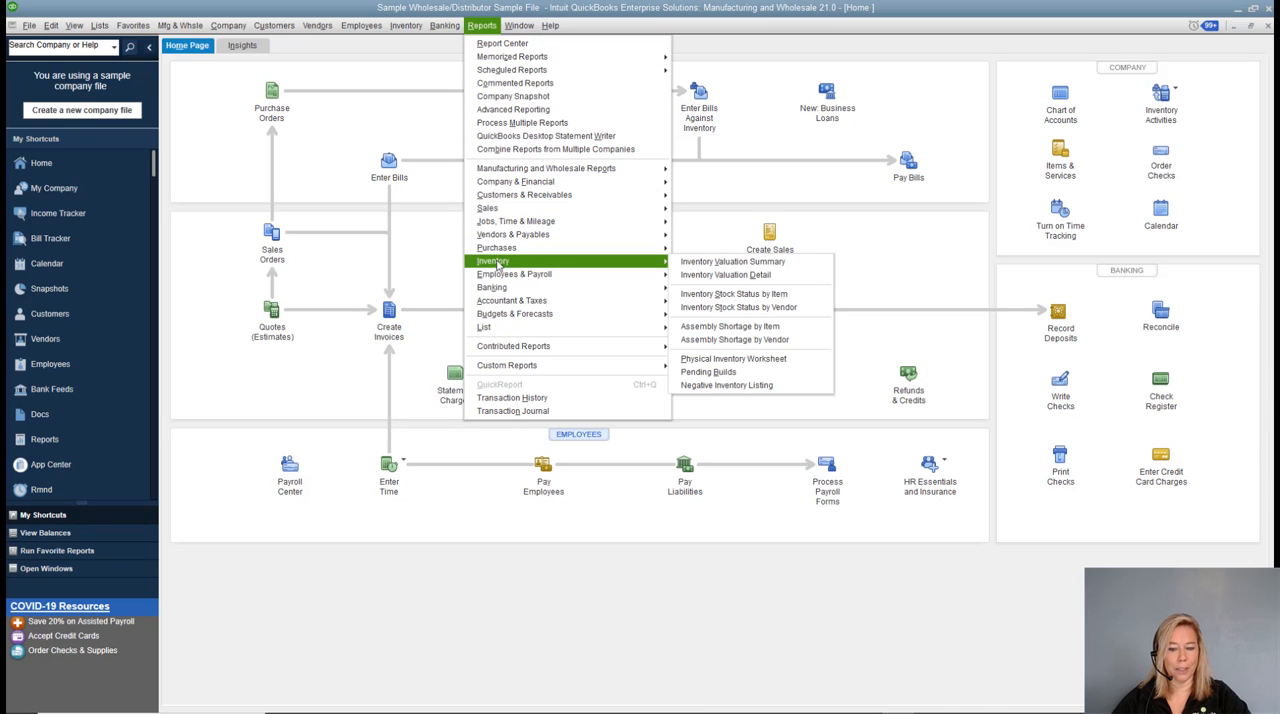
{"action": "left_click", "coordinate": [769, 276]}
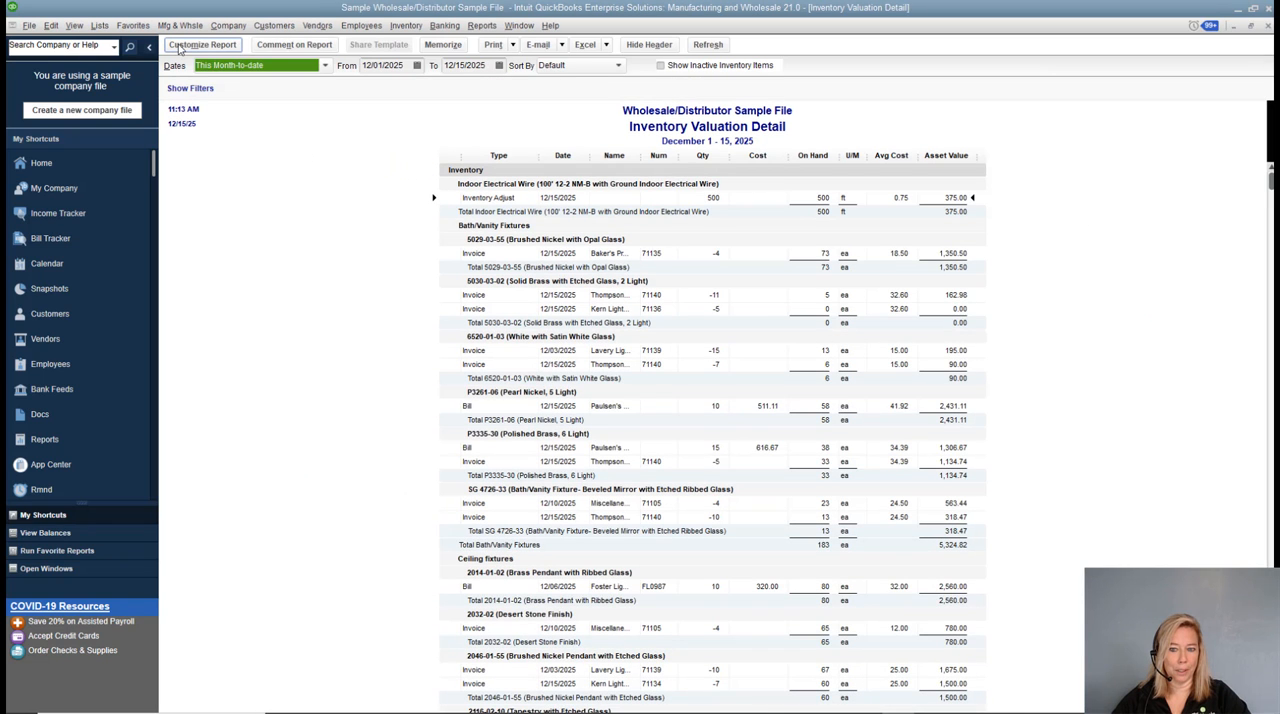
{"action": "left_click", "coordinate": [180, 46]}
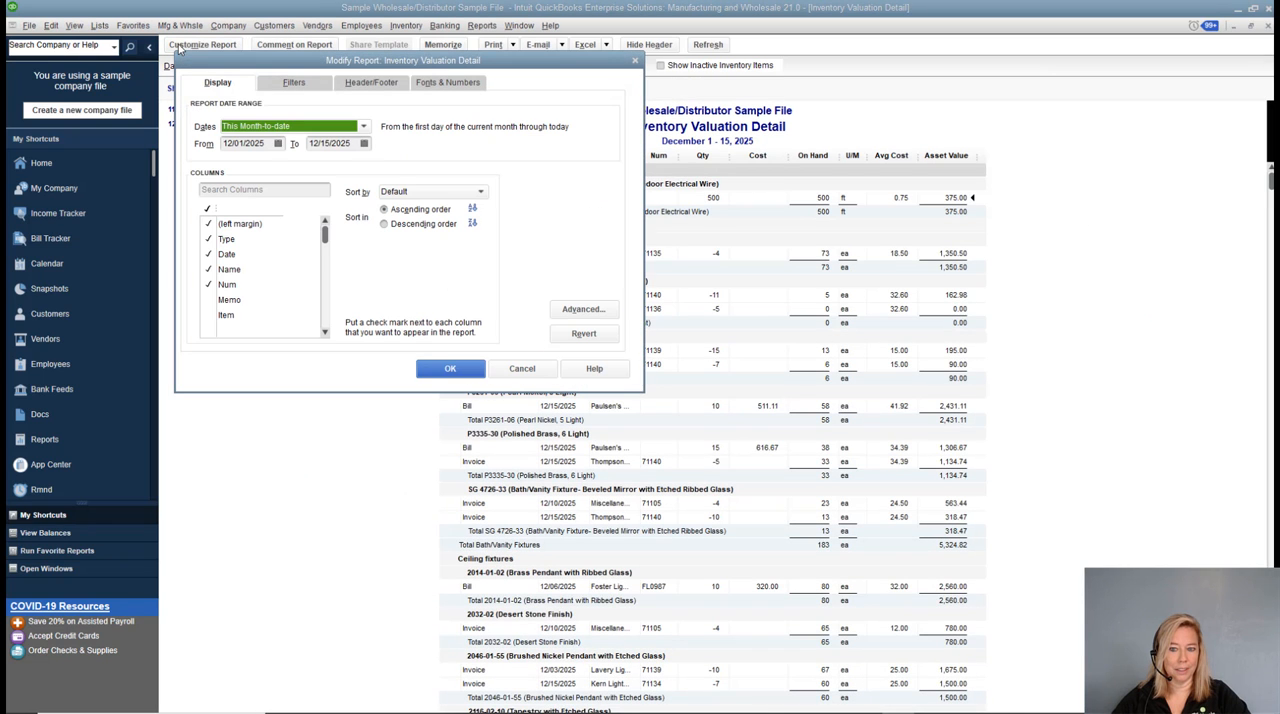
{"action": "left_click", "coordinate": [289, 87]}
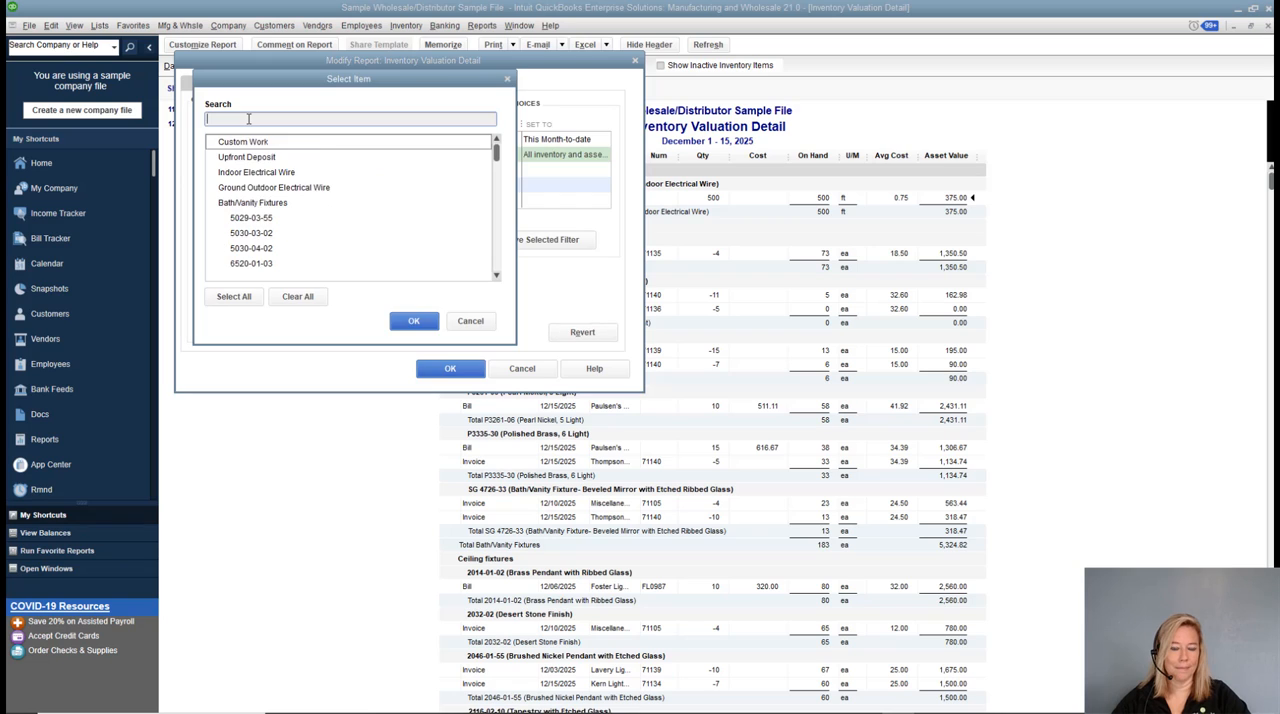
{"action": "type", "text": "P"}
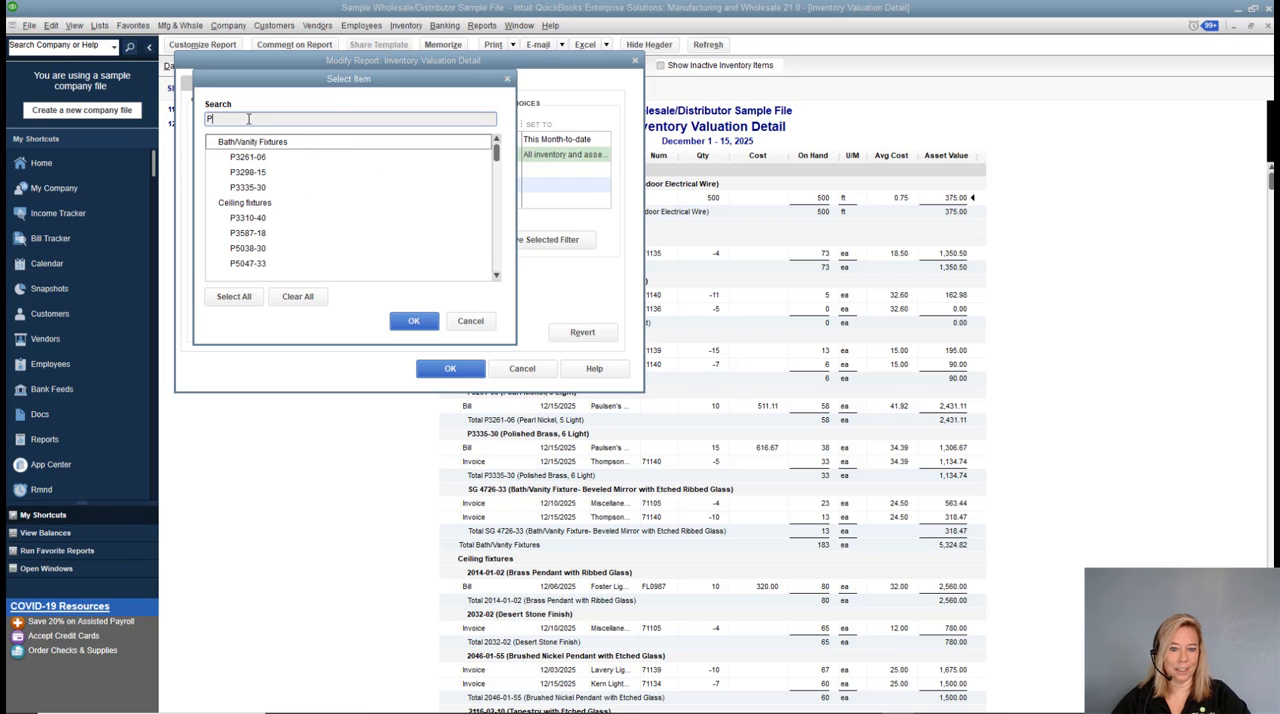
{"action": "left_click", "coordinate": [243, 160]}
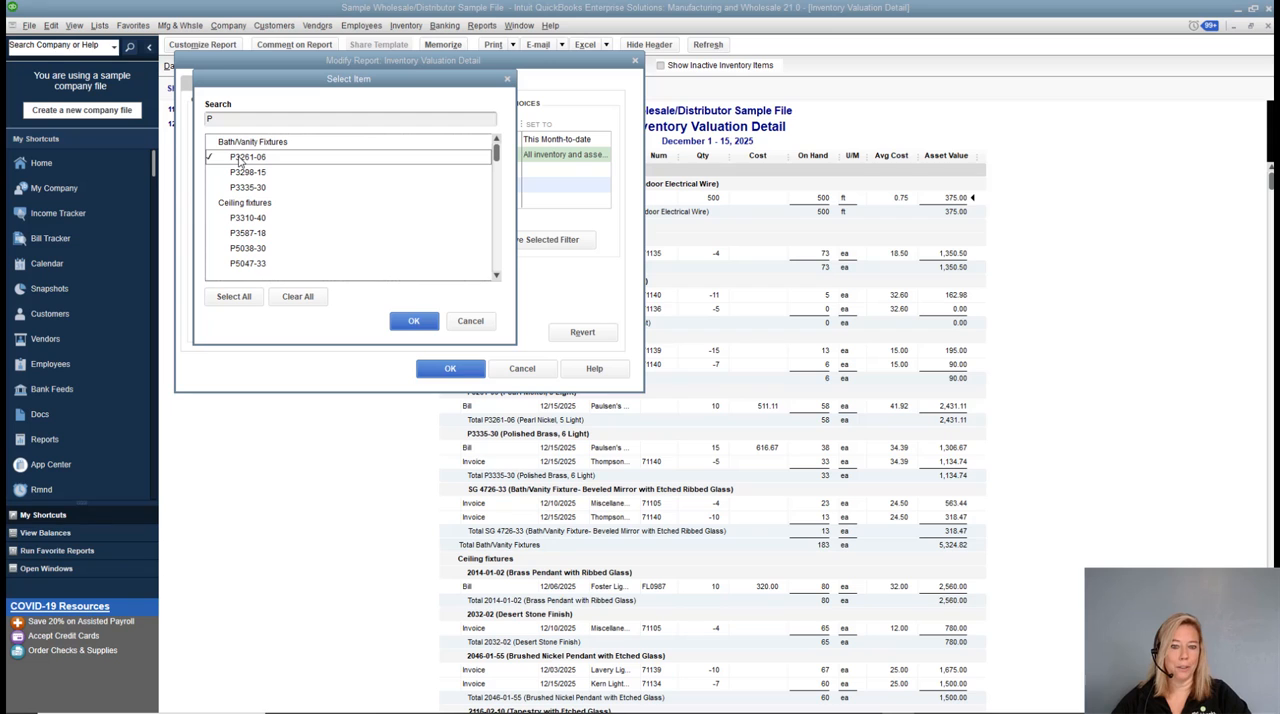
{"action": "left_click", "coordinate": [416, 321]}
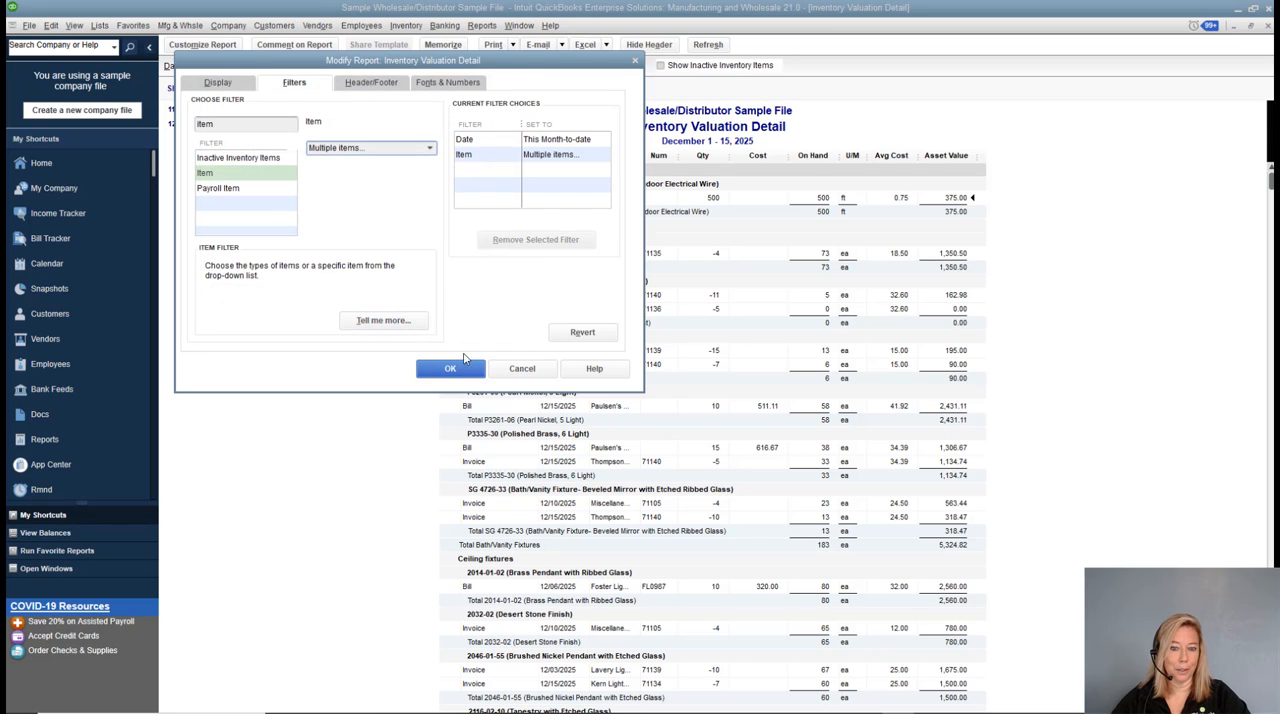
{"action": "left_click", "coordinate": [450, 369]}
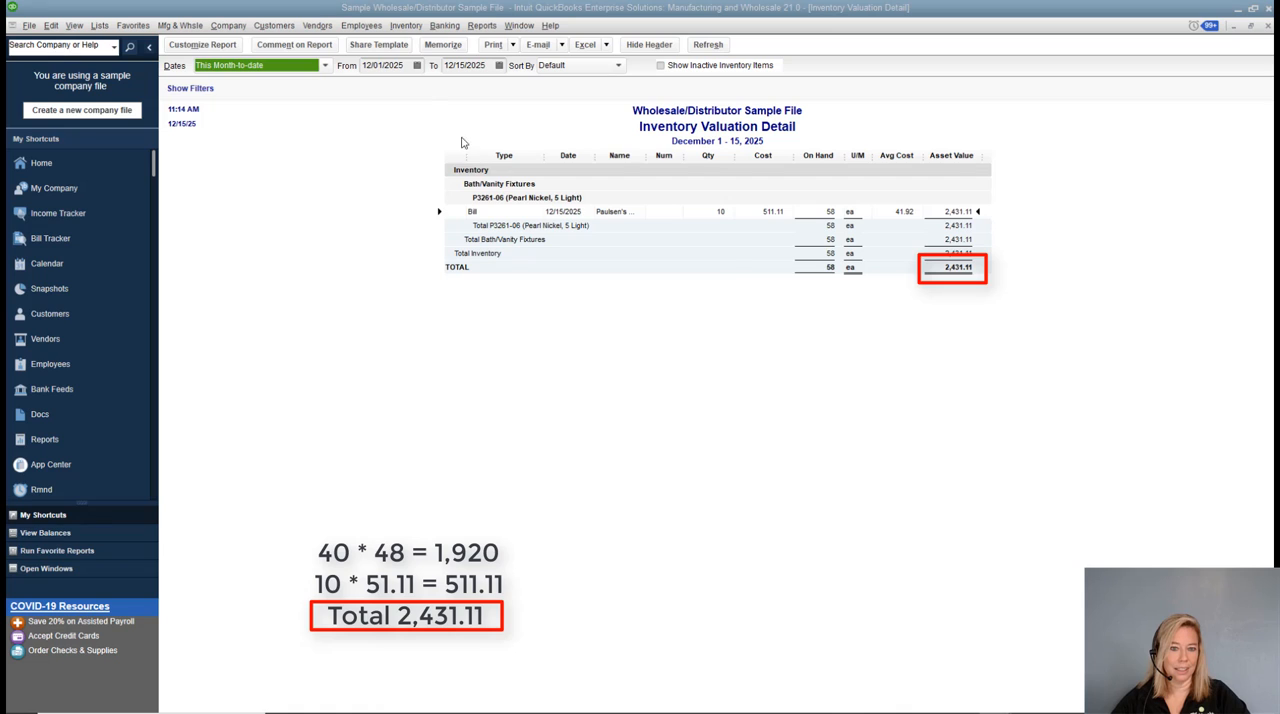
Examine the item's valuation figures and close the report without memorizing it.
{"action": "left_click", "coordinate": [417, 66]}
{"action": "left_click", "coordinate": [1078, 211]}
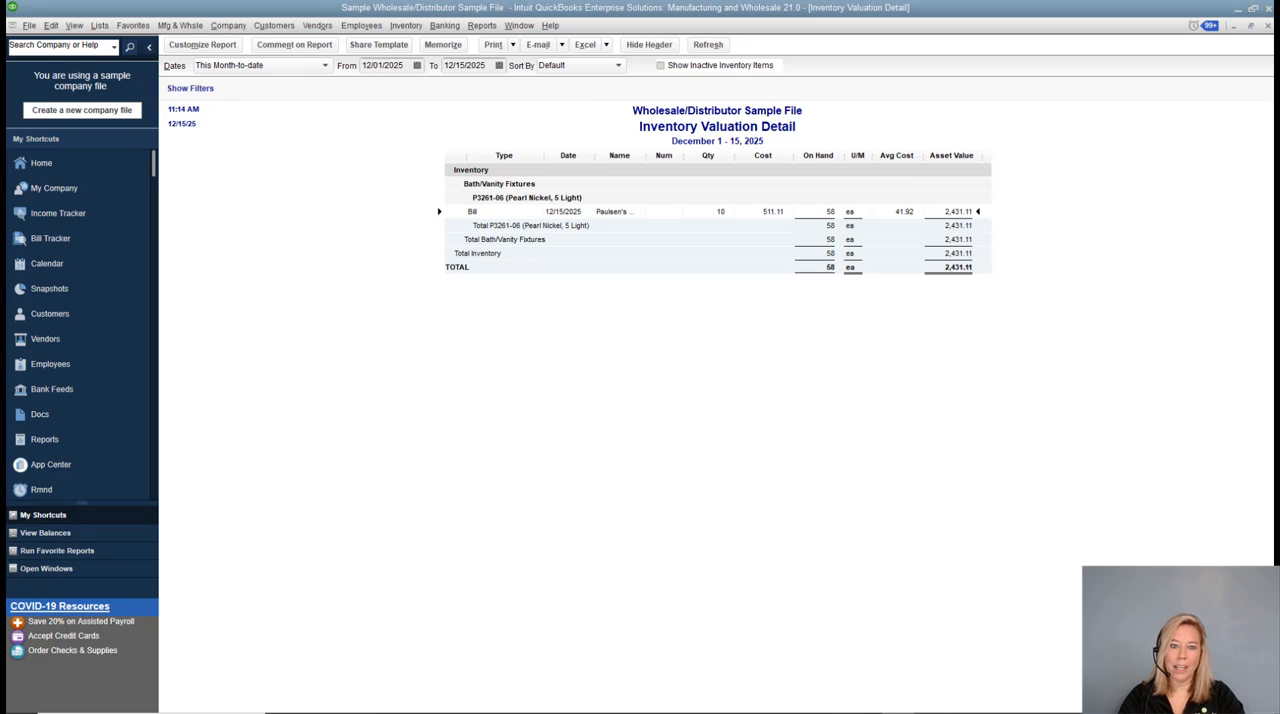
{"action": "left_click", "coordinate": [1267, 27]}
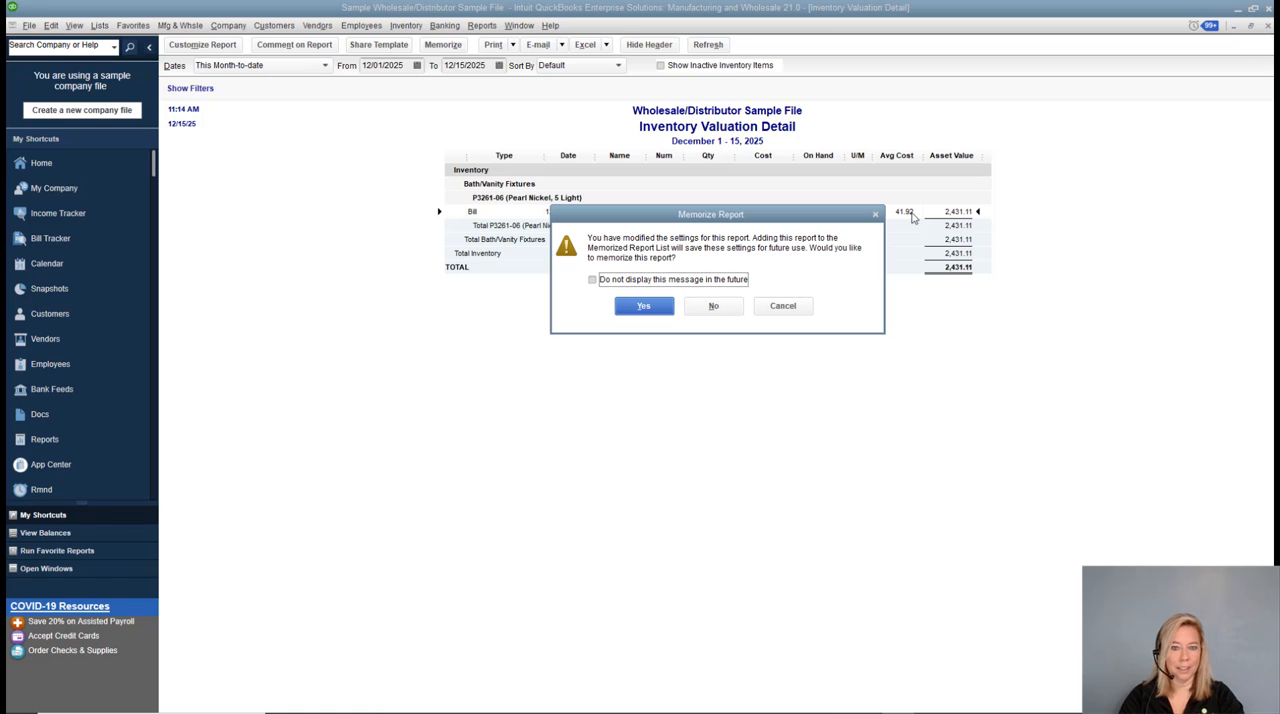
{"action": "left_click", "coordinate": [715, 305]}
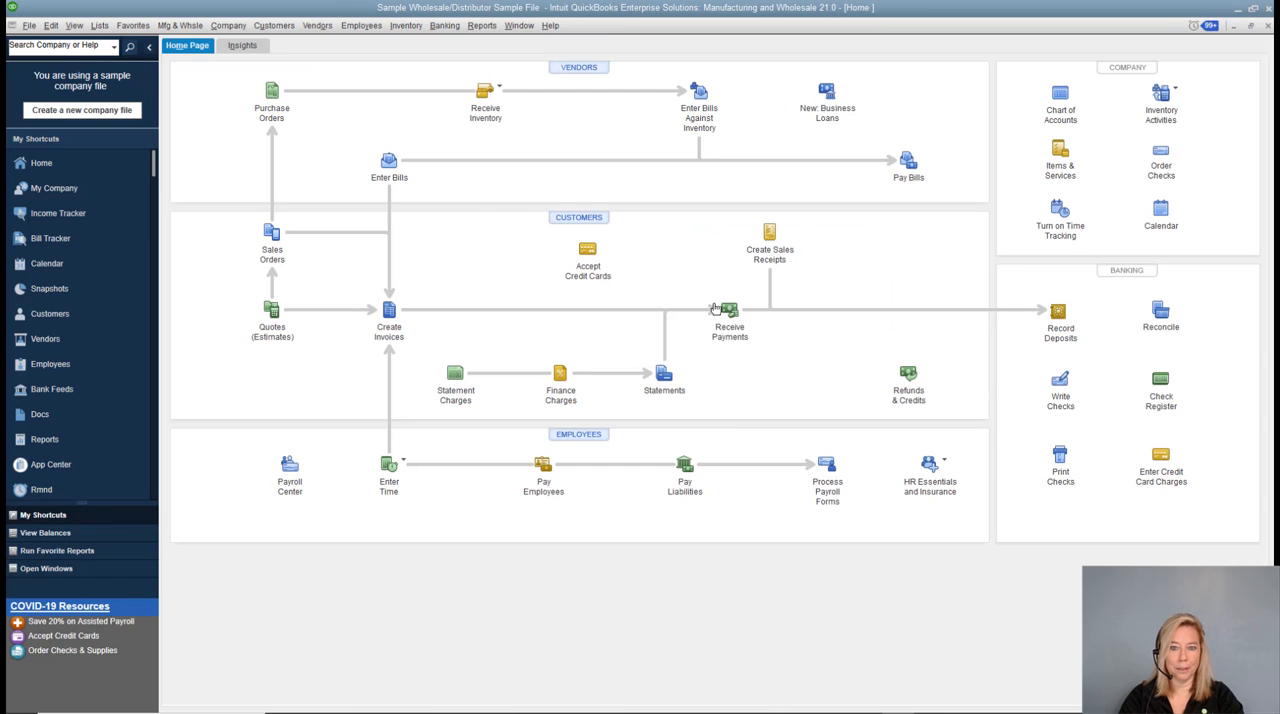
Search the bills for vendor Paulsen's Lighting and open the one dated 12/15/2025.
{"action": "left_click", "coordinate": [383, 163]}
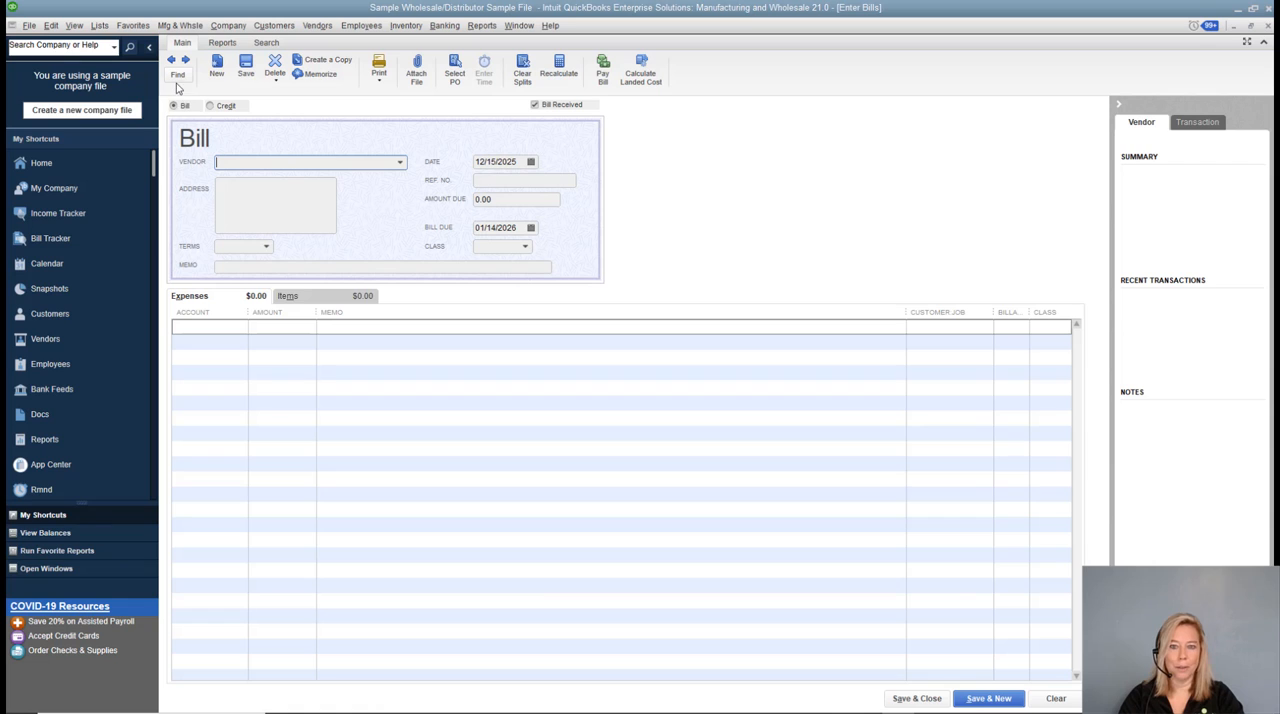
{"action": "left_click", "coordinate": [178, 75]}
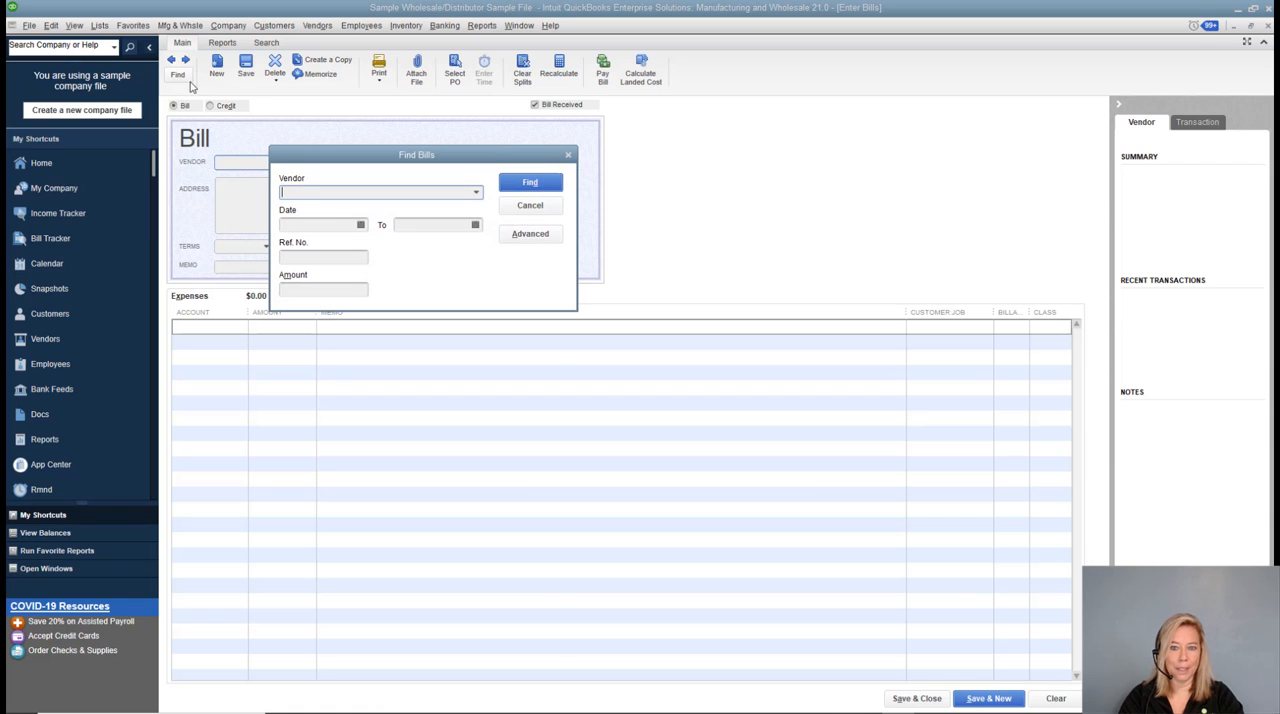
{"action": "type", "text": "Paulsen's Lighting"}
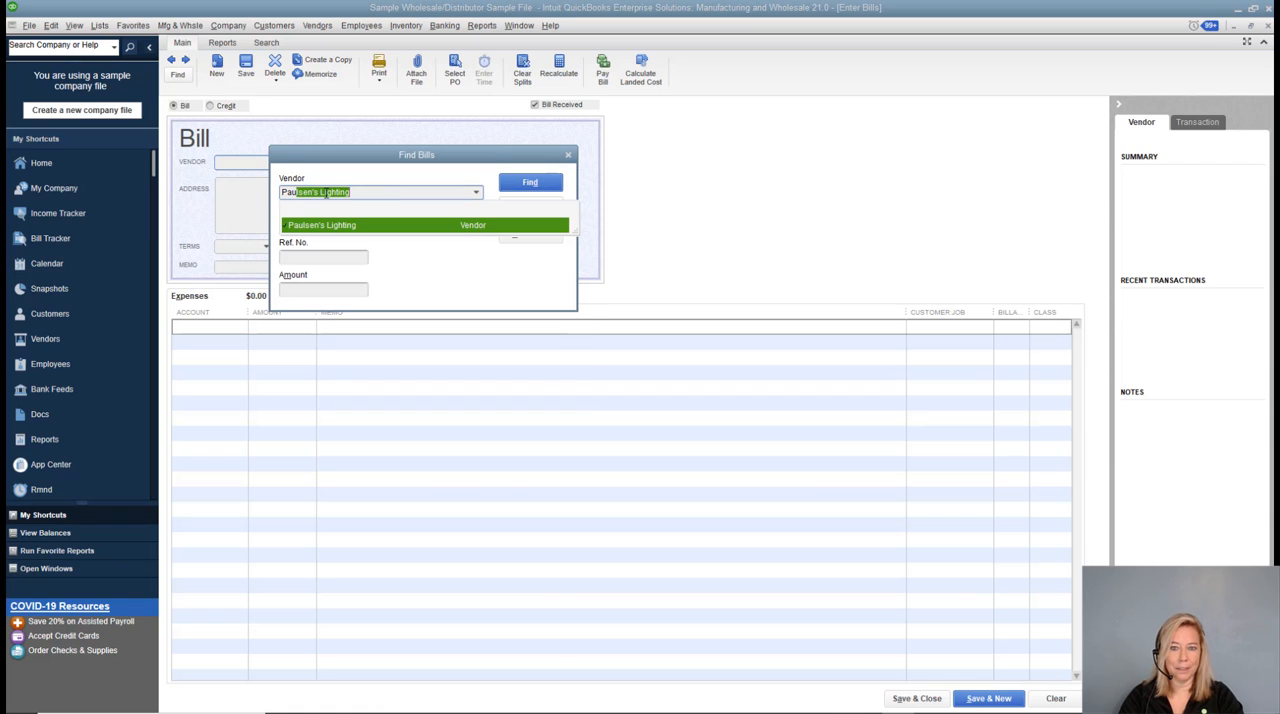
{"action": "left_click", "coordinate": [339, 225]}
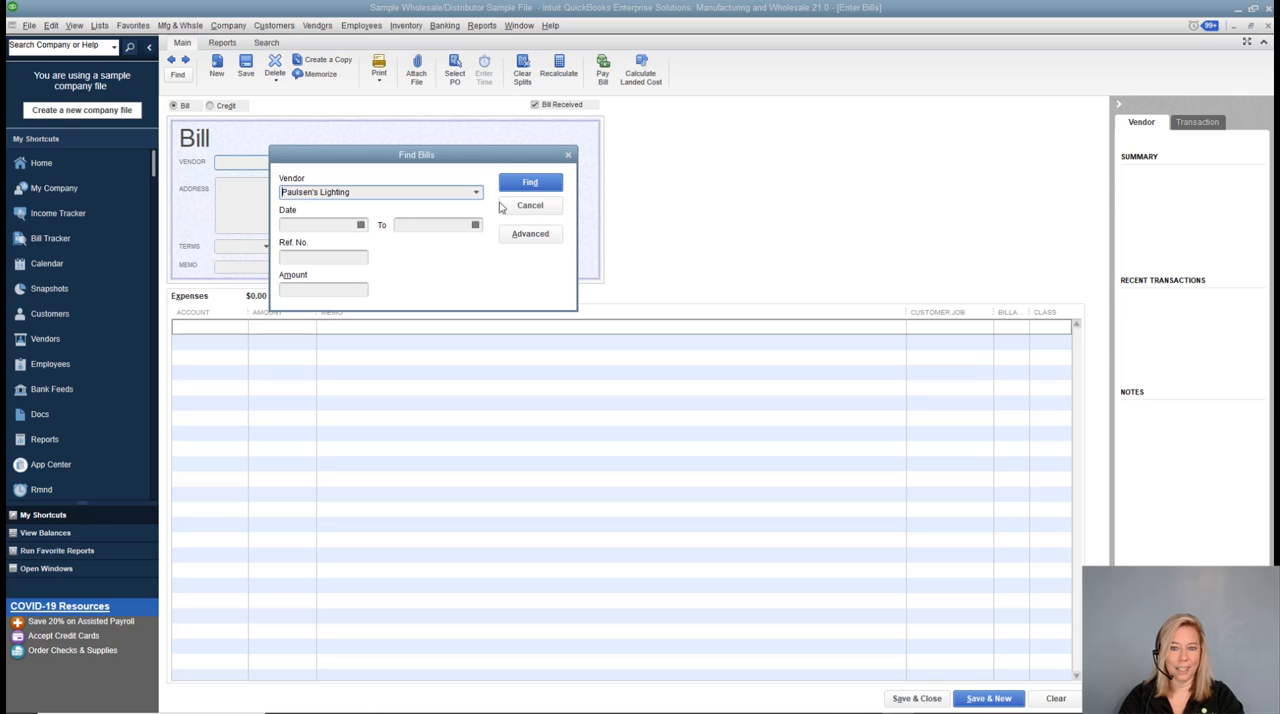
{"action": "left_click", "coordinate": [529, 184]}
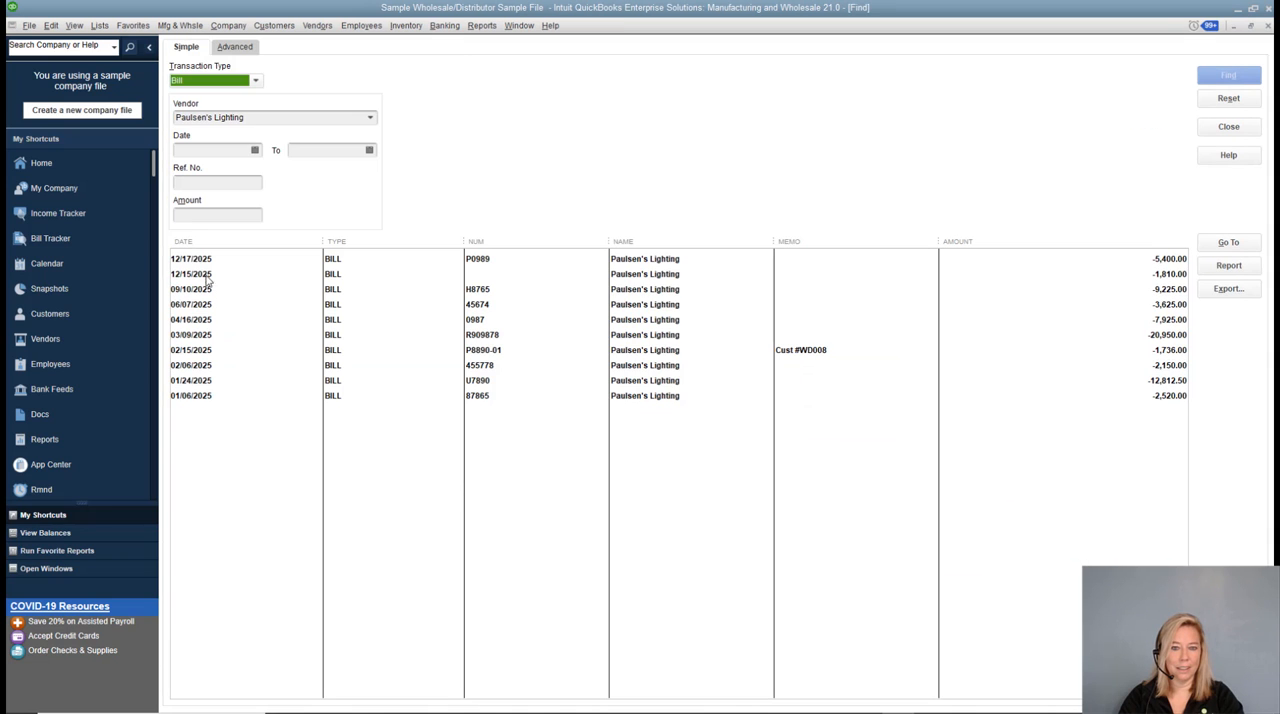
{"action": "double_click", "coordinate": [203, 273]}
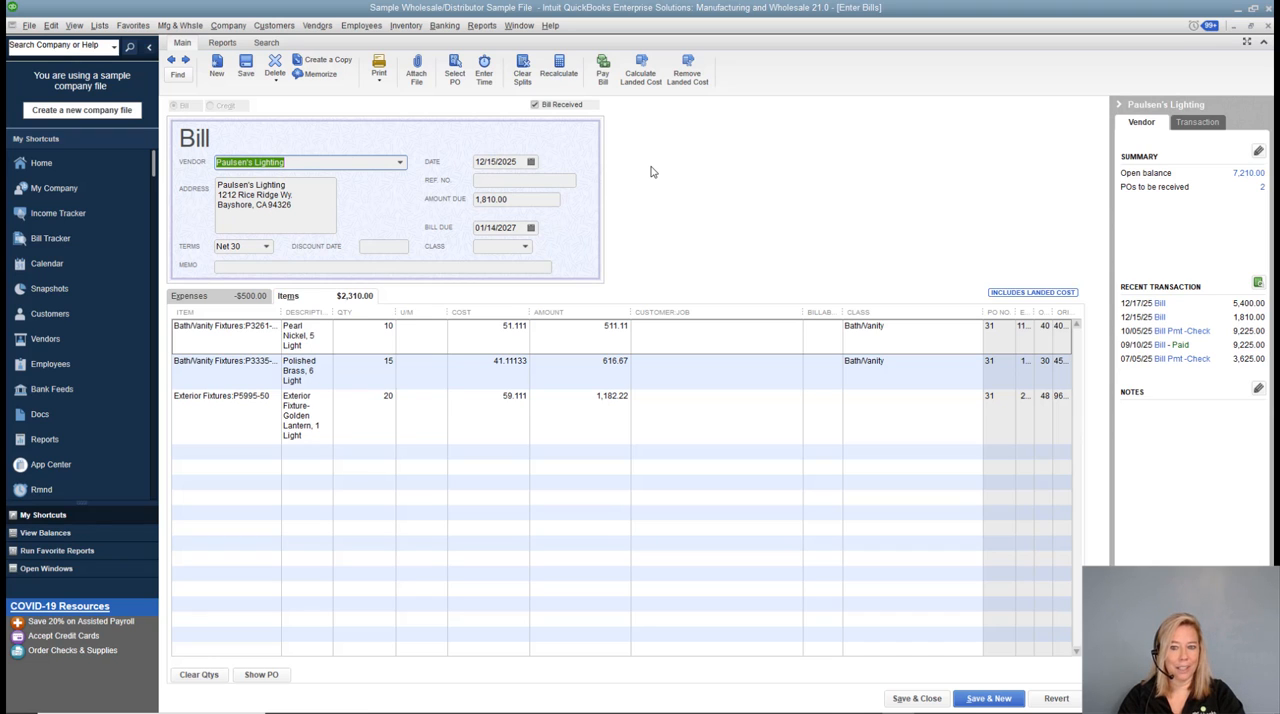
Check the bill's date, and close the bill and the search results.
{"action": "left_click", "coordinate": [521, 165]}
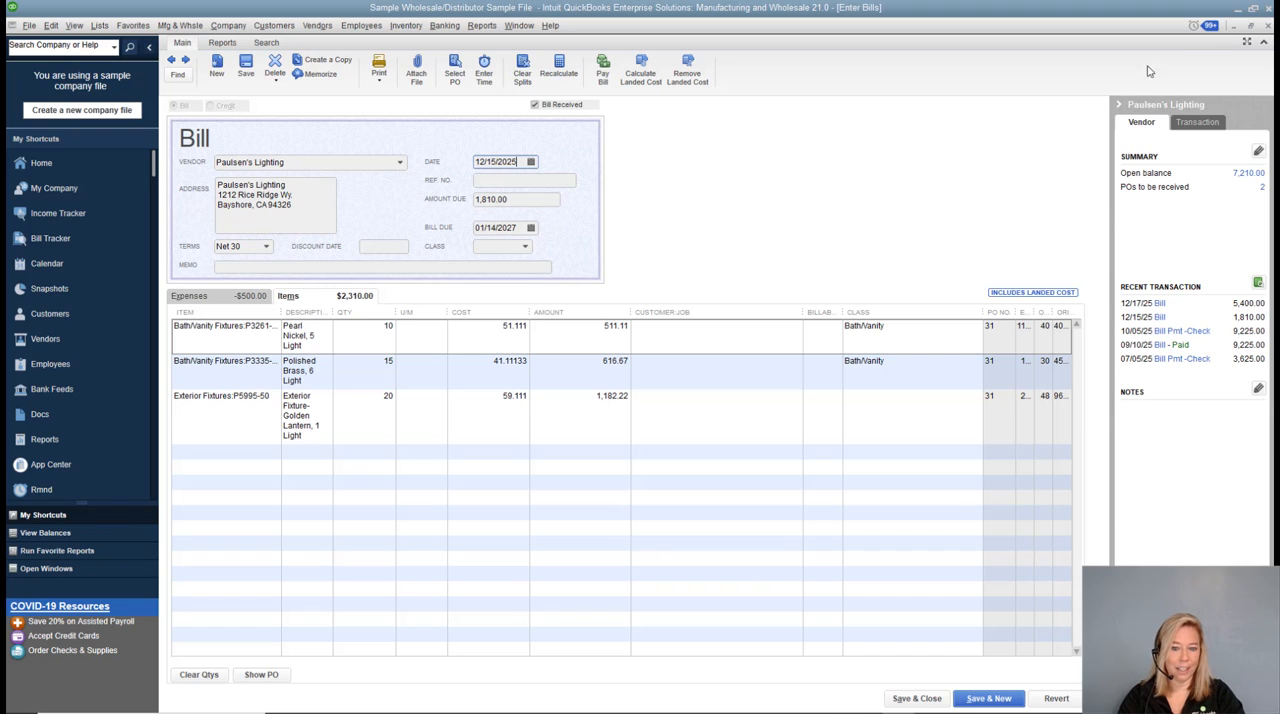
{"action": "key", "text": "ctrl+f"}
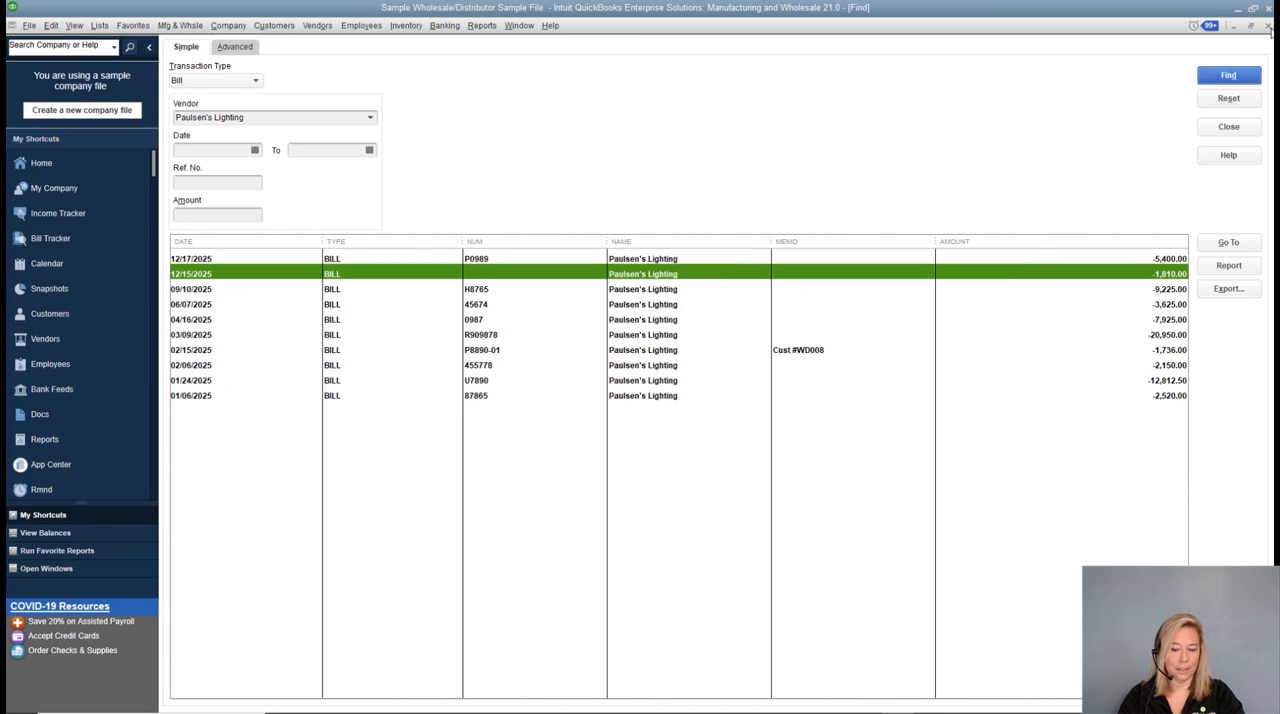
{"action": "left_click", "coordinate": [1269, 28]}
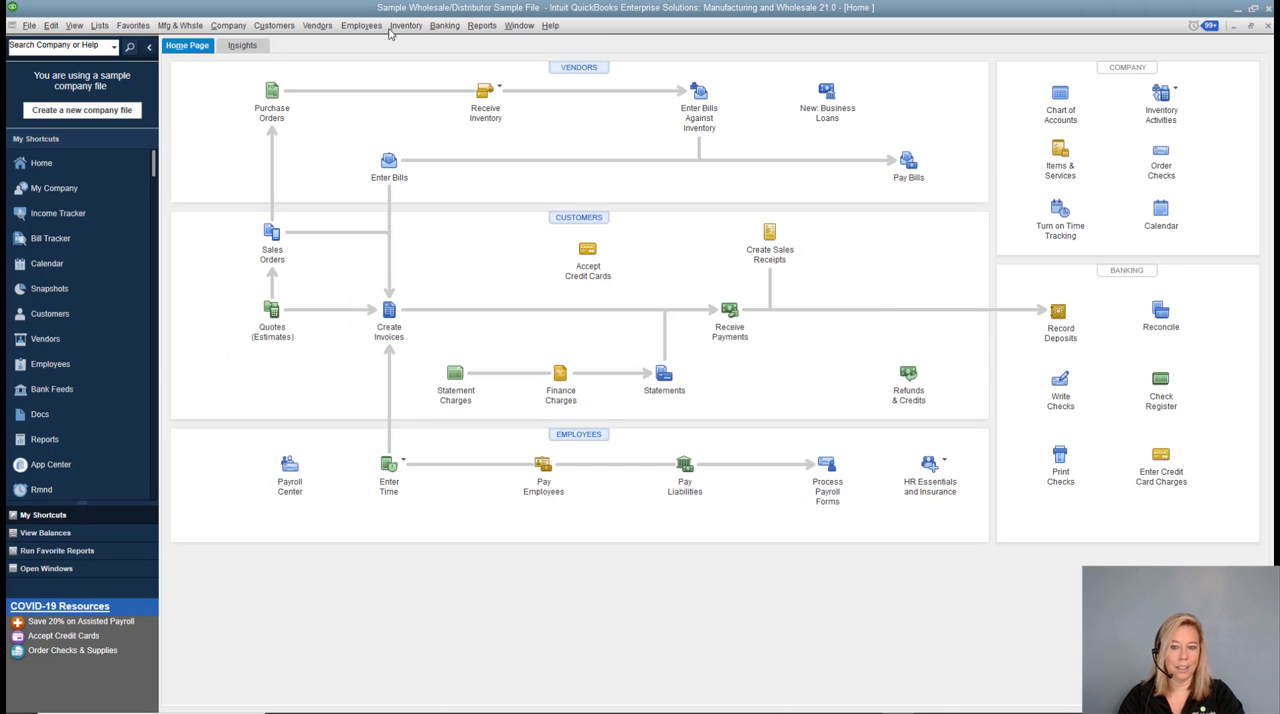
Open the register of the Landed Cost to Allocate account from the Chart of Accounts.
{"action": "left_click", "coordinate": [102, 27]}
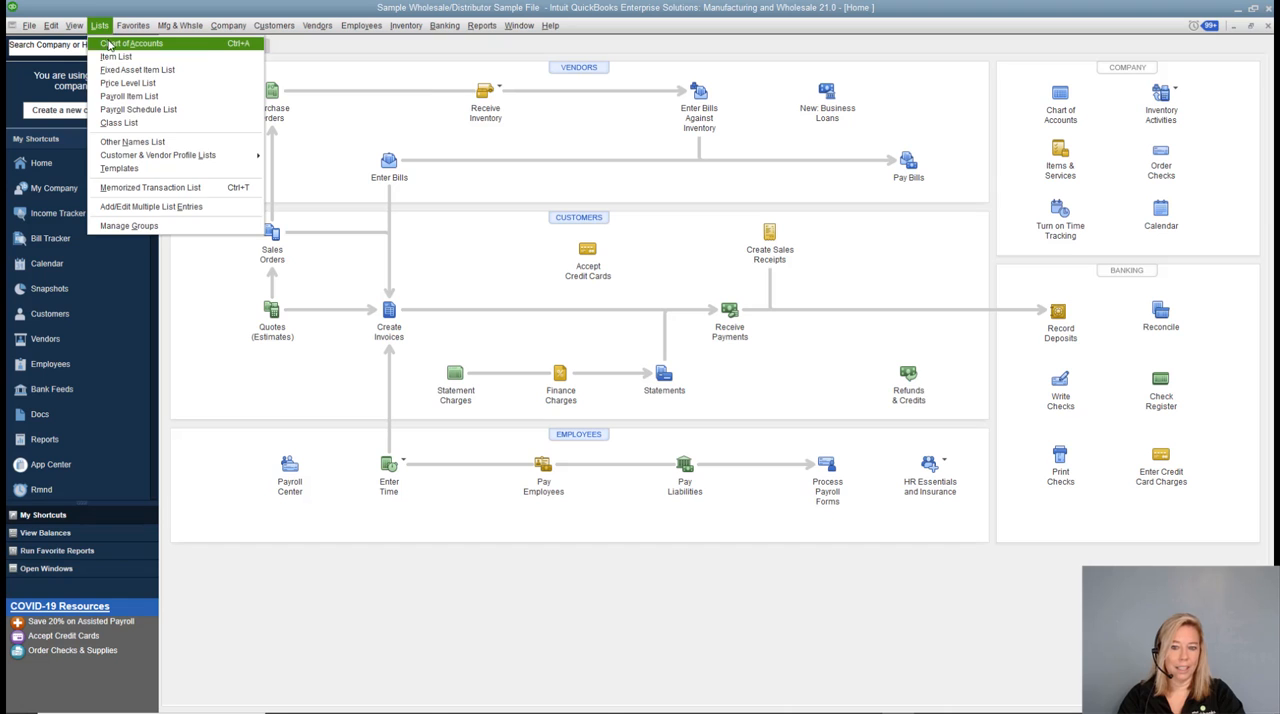
{"action": "left_click", "coordinate": [113, 44]}
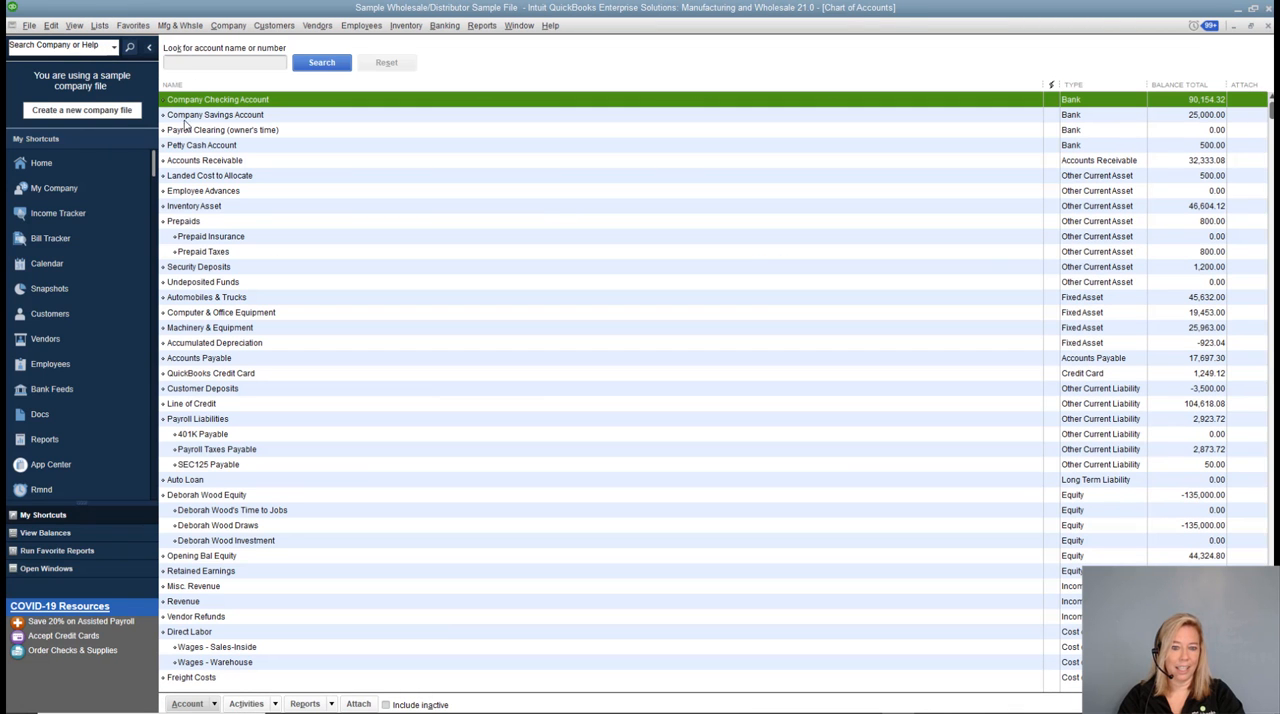
{"action": "double_click", "coordinate": [180, 177]}
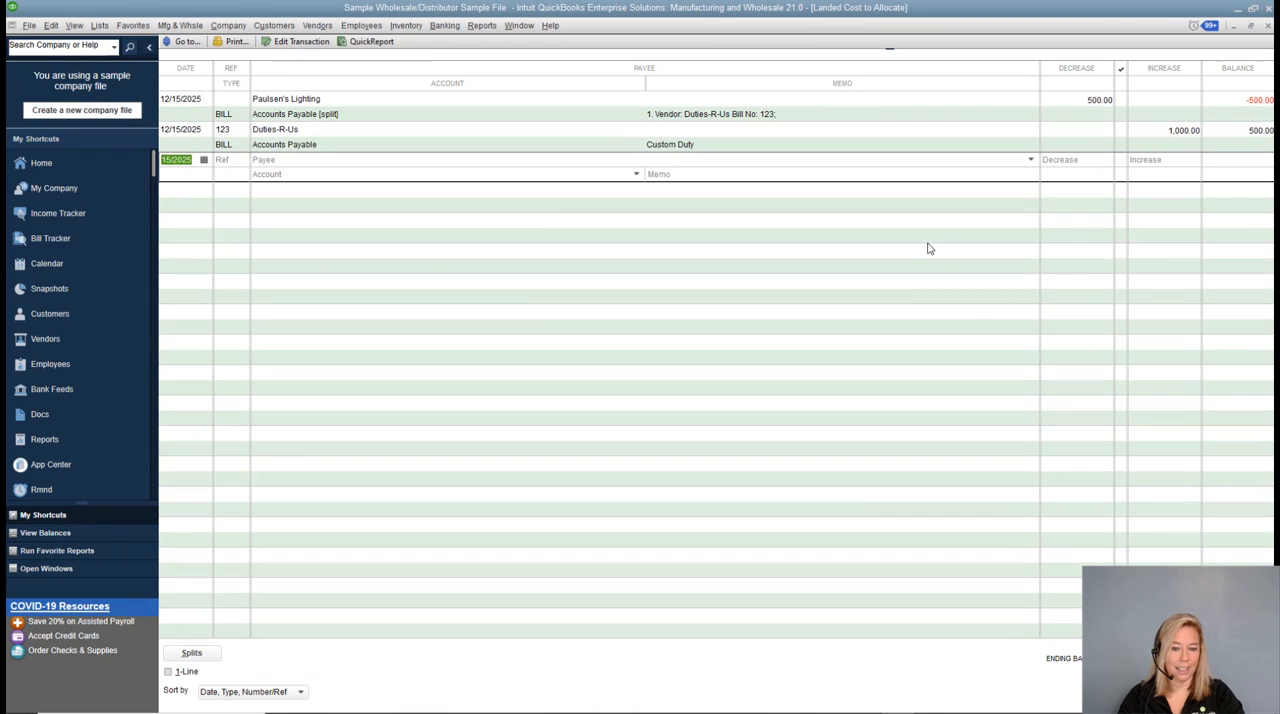